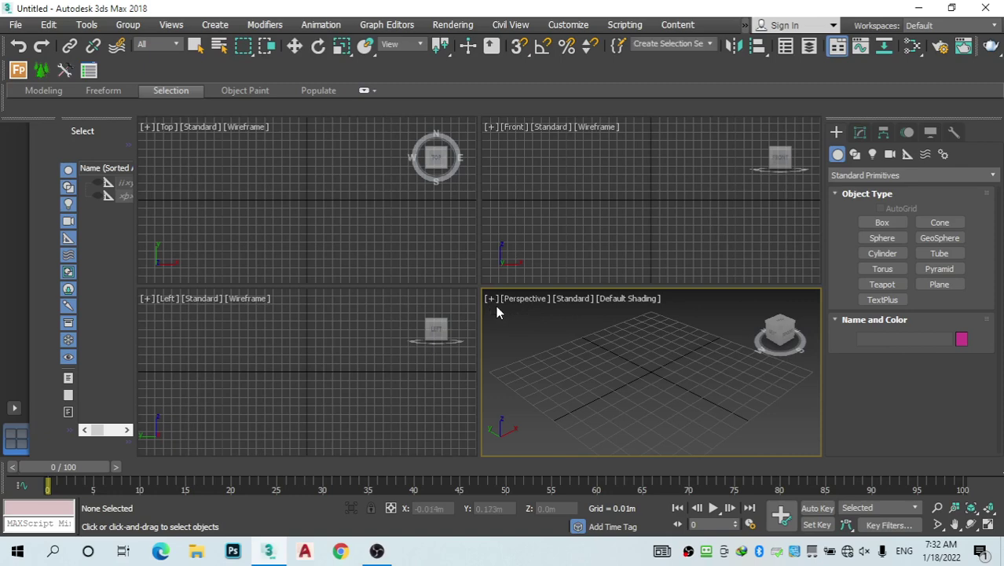
Maximize the Perspective viewport and create a rectangular plane covering the home grid
left_click(492, 300)
left_click(509, 309)
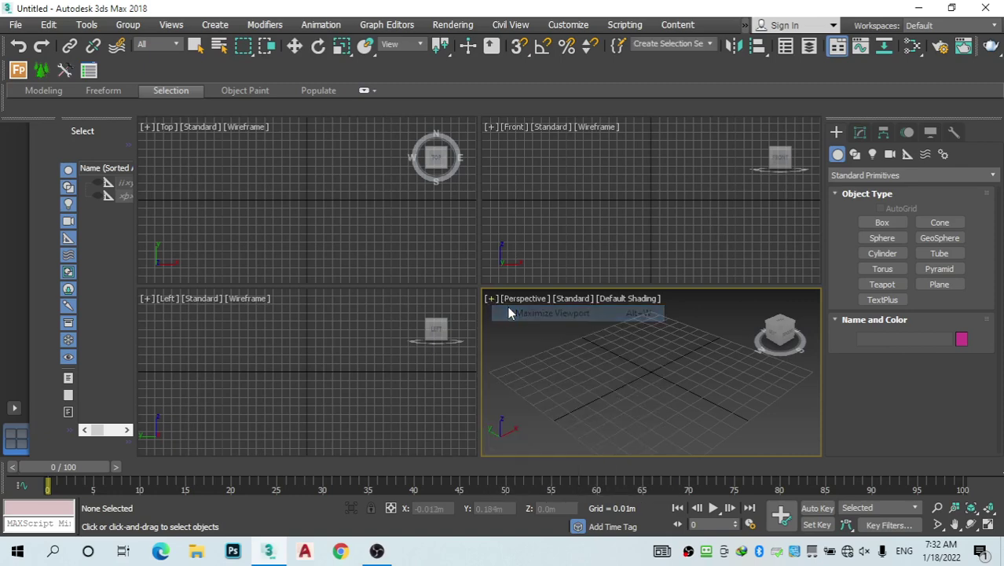
key("alt+w")
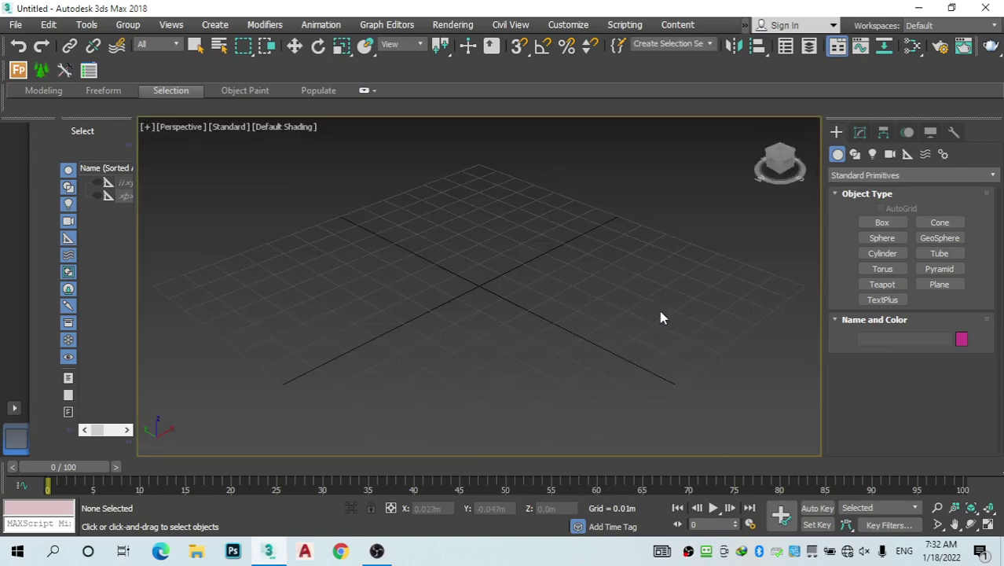
left_click(923, 288)
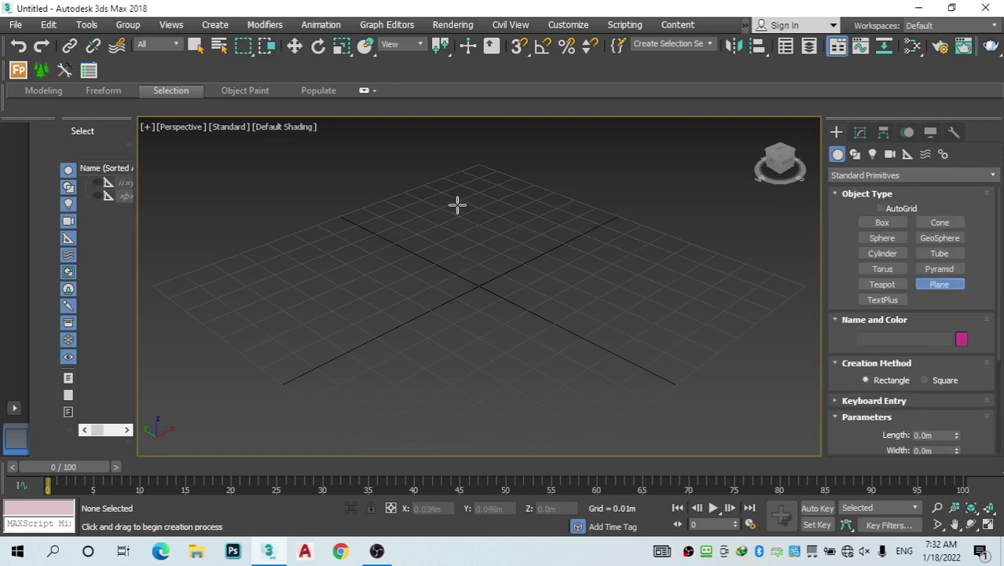
left_click_drag(485, 155, 366, 392)
right_click(402, 368)
scroll(291, 262, "up", 2)
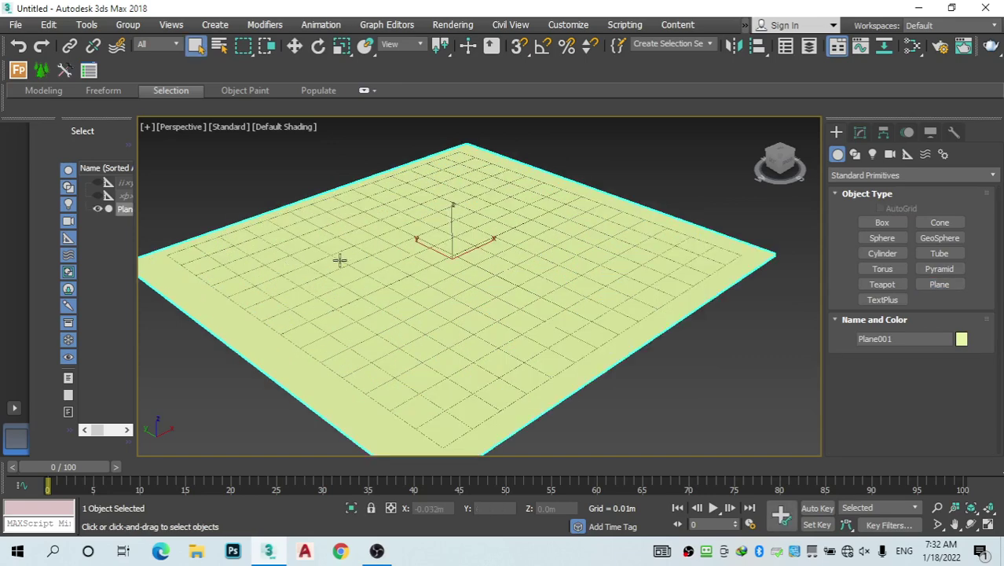
Create a truncated cone near the plane's centre with radii of about 0.013 m and 0.003 m and a height of about 0.012 m
left_click(936, 222)
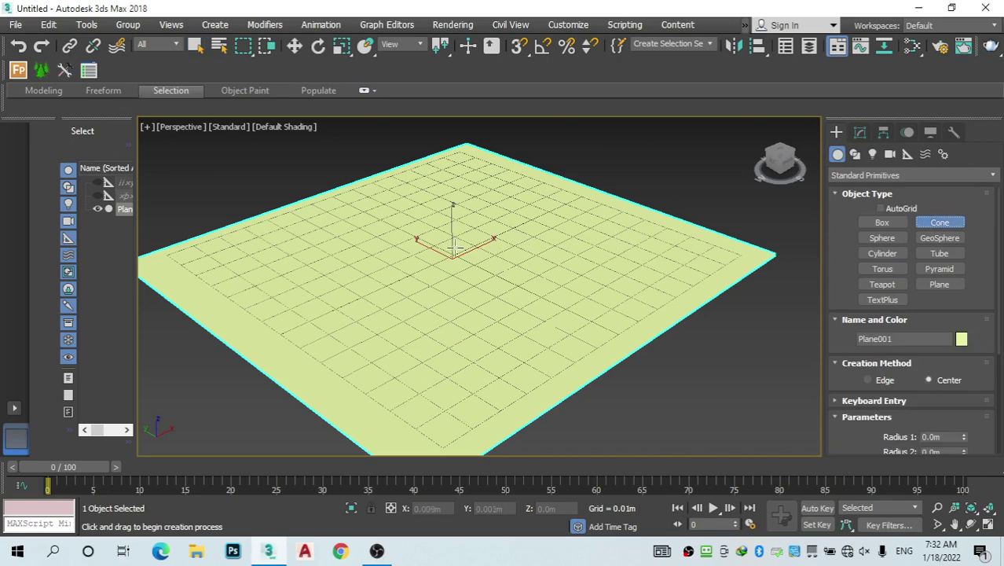
scroll(428, 244, "up", 2)
scroll(431, 250, "up", 1)
left_click_drag(468, 265, 484, 304)
left_click(473, 254)
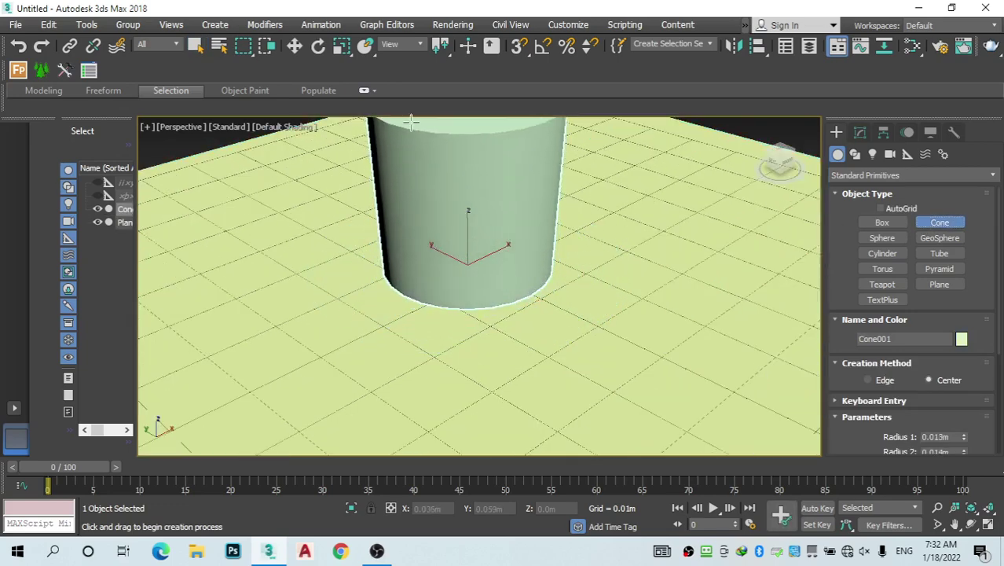
scroll(439, 175, "down", 1)
scroll(469, 314, "down", 2)
scroll(474, 353, "down", 2)
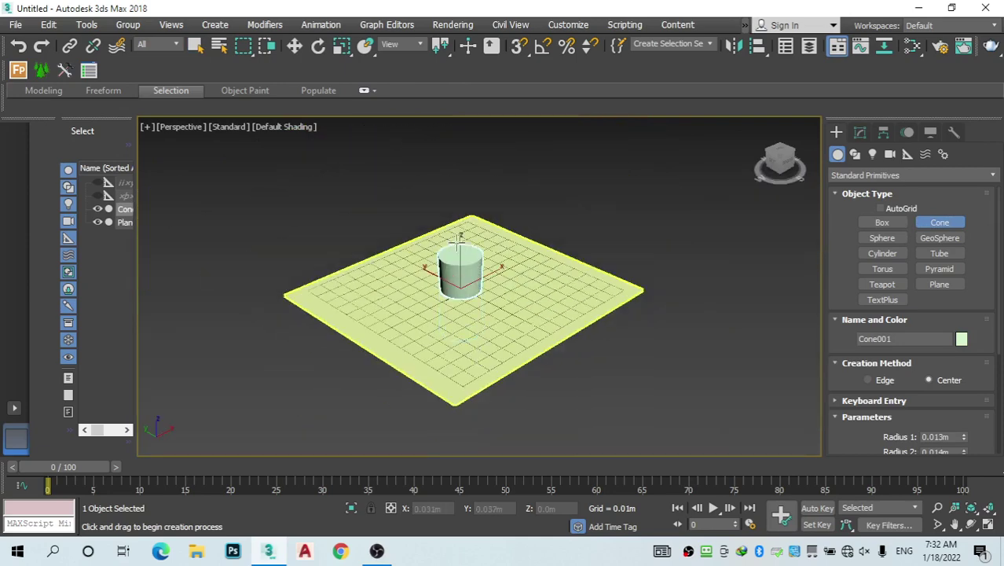
scroll(449, 226, "up", 4)
left_click(463, 265)
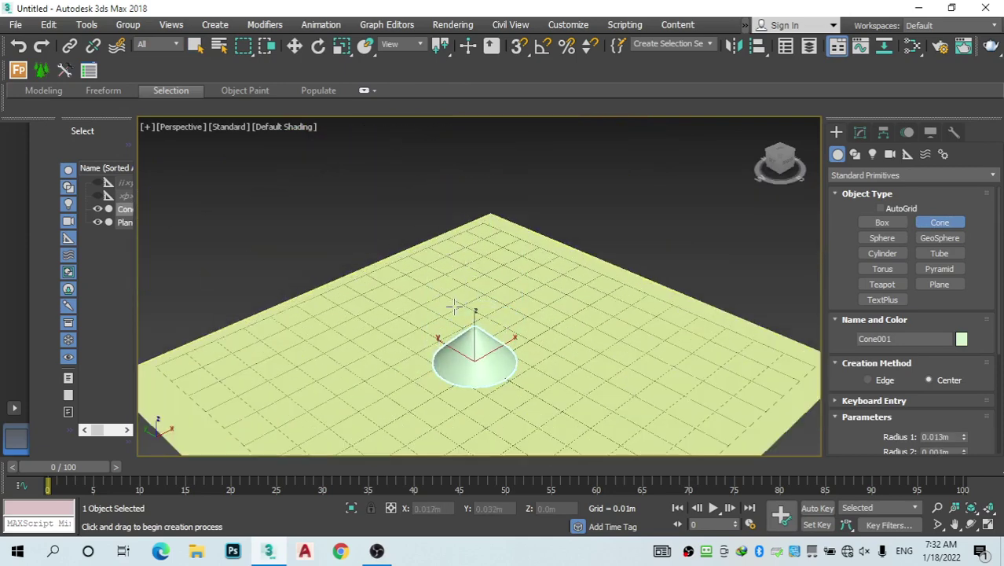
right_click(455, 380)
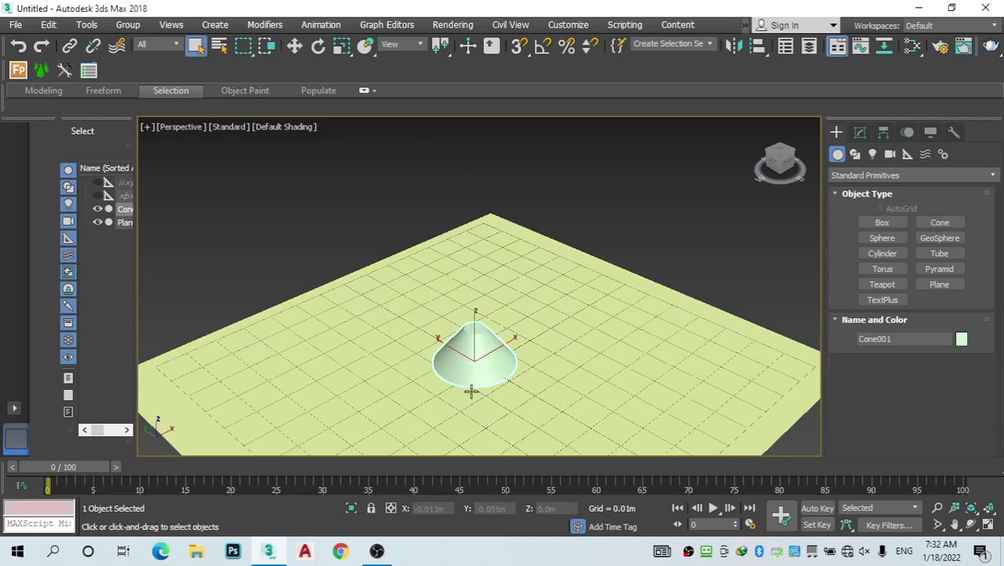
key("z")
scroll(494, 360, "down", 4)
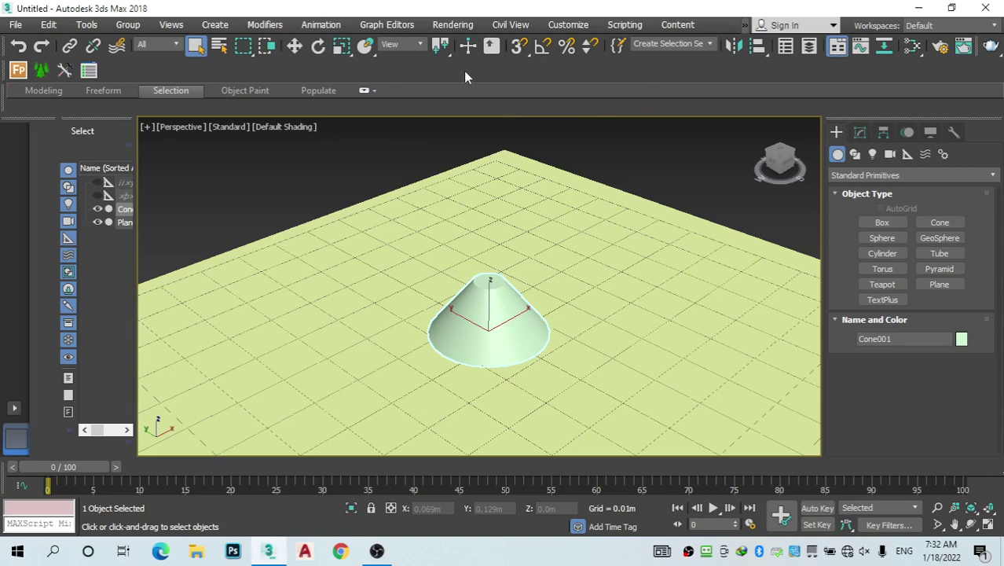
Mirror the cone about the Z axis as a copy and raise the copy about 0.019 m so it sits on the original
left_click(294, 46)
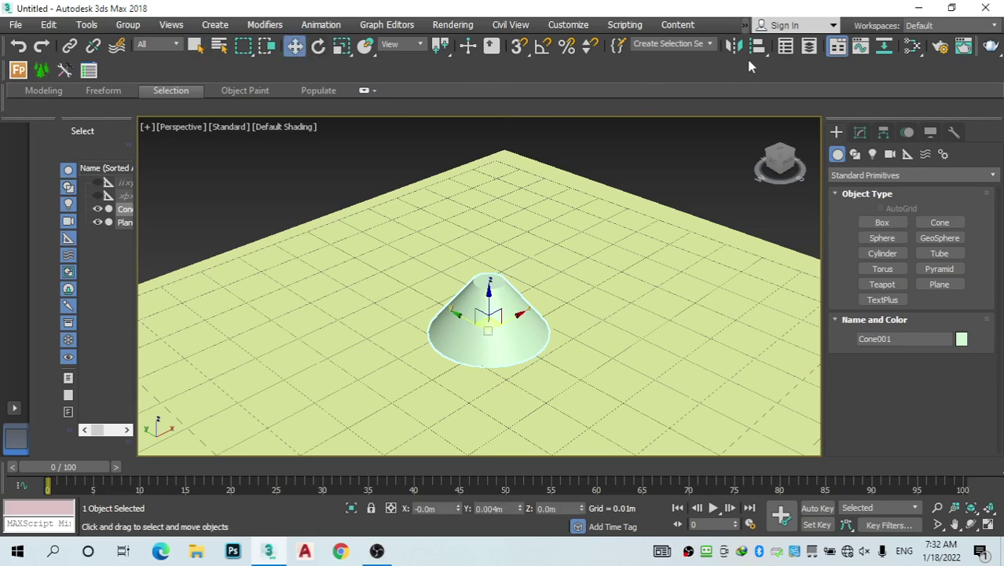
left_click(735, 45)
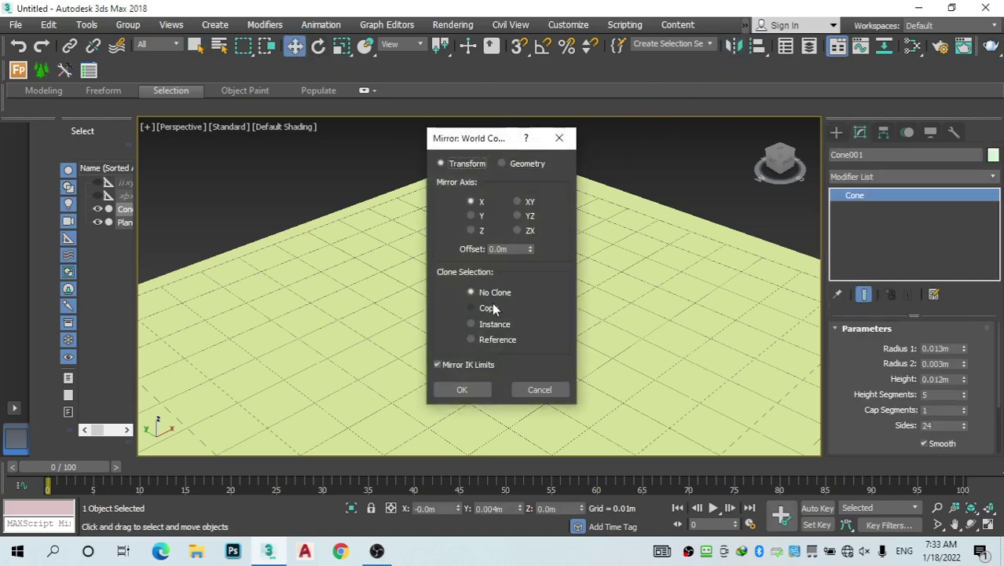
left_click(492, 307)
left_click_drag(473, 147, 676, 139)
left_click(672, 220)
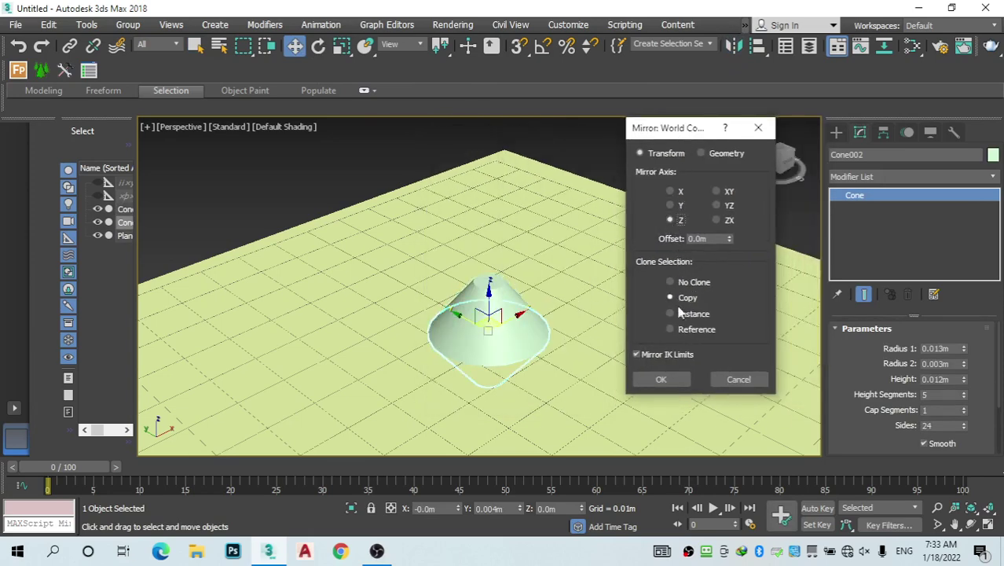
left_click(661, 379)
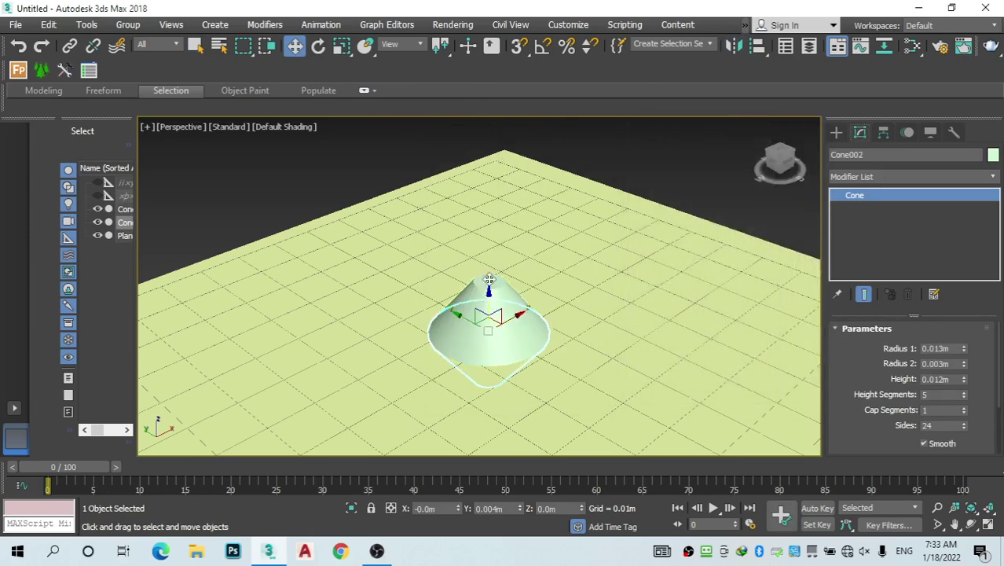
left_click_drag(489, 279, 489, 198)
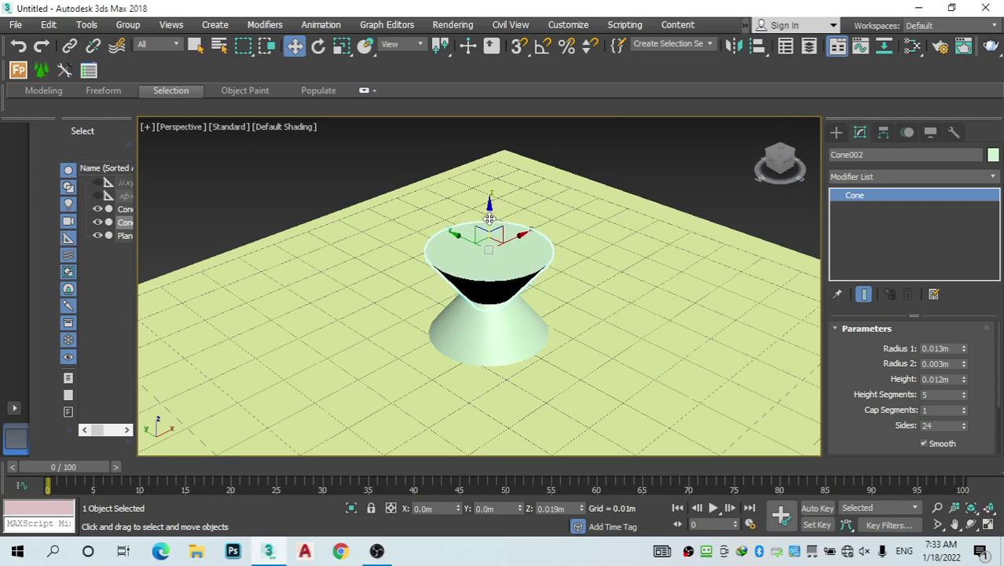
Move the inverted cone down beside the upright one, to about X 0.013 m, Y -0.012 m, Z 0.01 m
left_click(636, 166)
left_click_drag(782, 157, 804, 157)
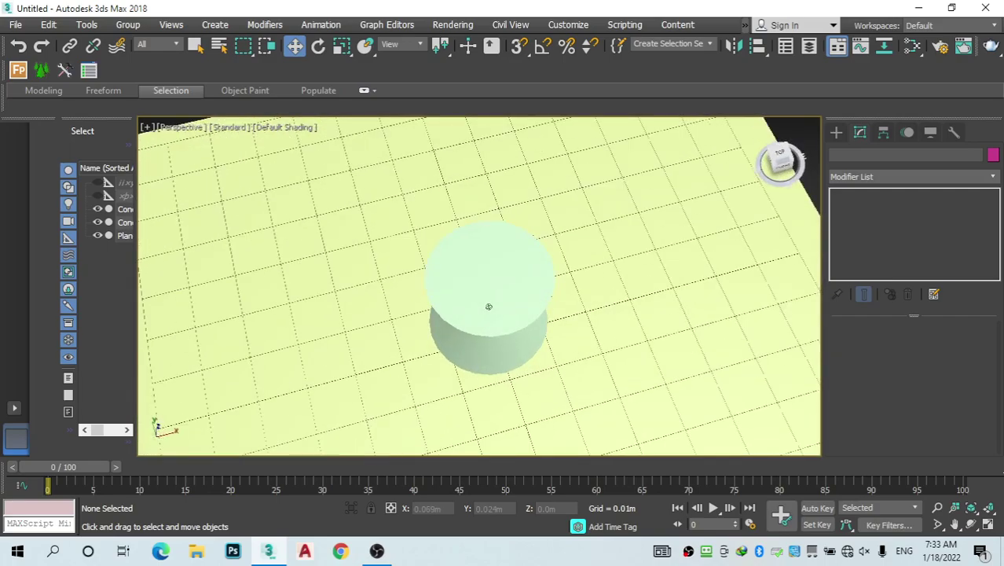
middle_click_drag(489, 307, 489, 306, "alt")
left_click(517, 261)
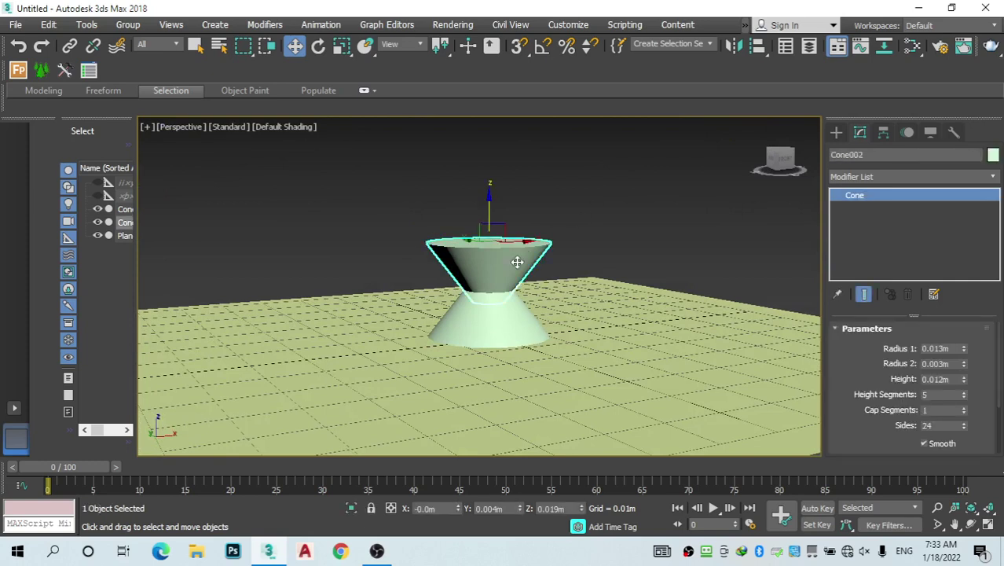
left_click_drag(490, 224, 541, 292)
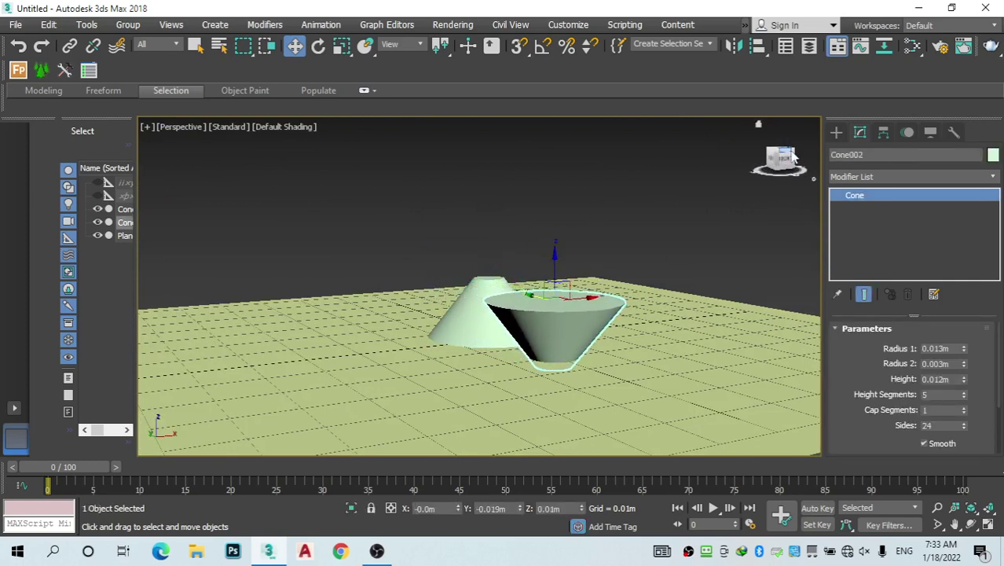
scroll(605, 301, "up", 5)
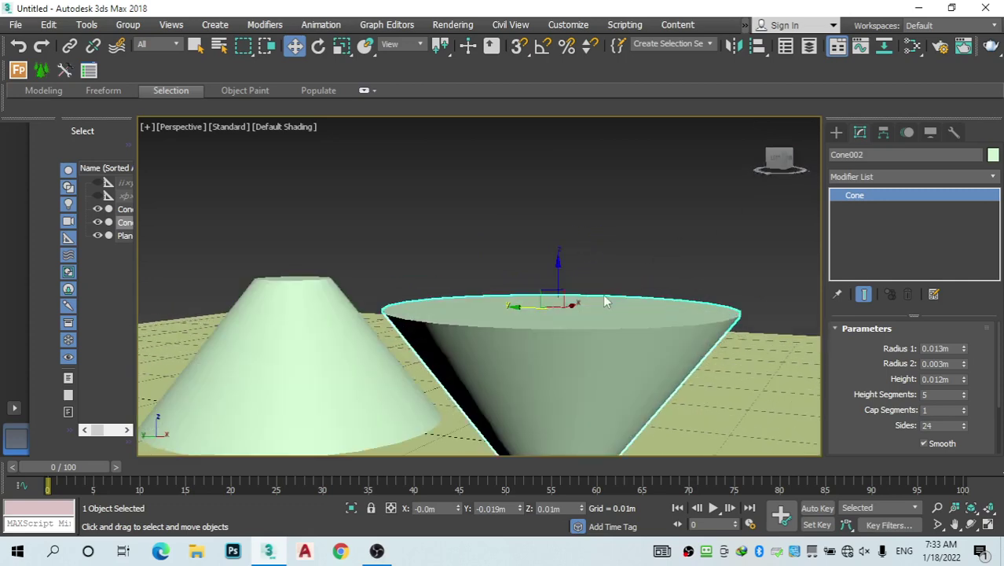
scroll(612, 299, "down", 4)
mouse_move(560, 301)
left_mouse_down()
mouse_move(508, 310)
mouse_move(572, 288)
left_mouse_up()
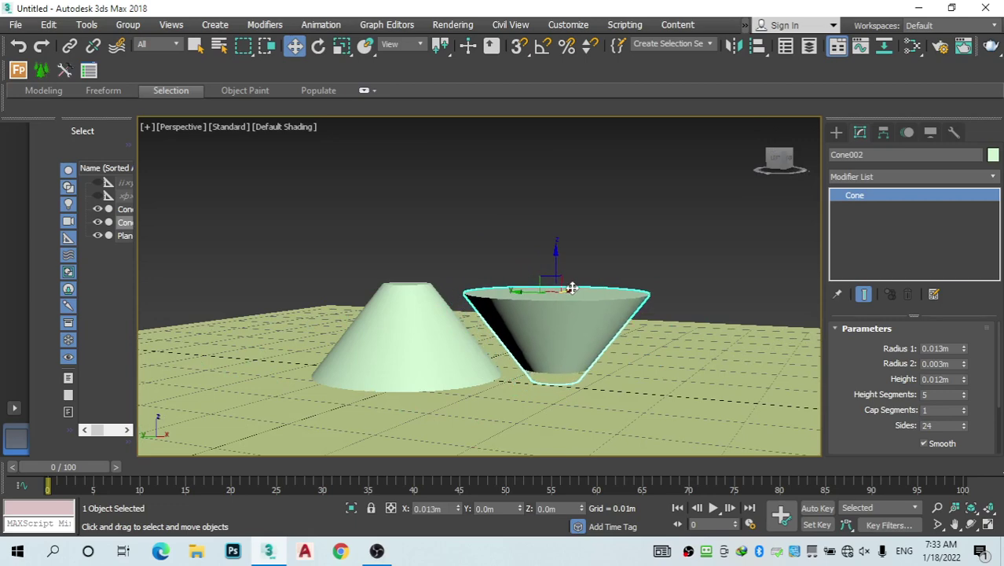
left_click_drag(793, 165, 784, 192)
scroll(557, 255, "down", 5)
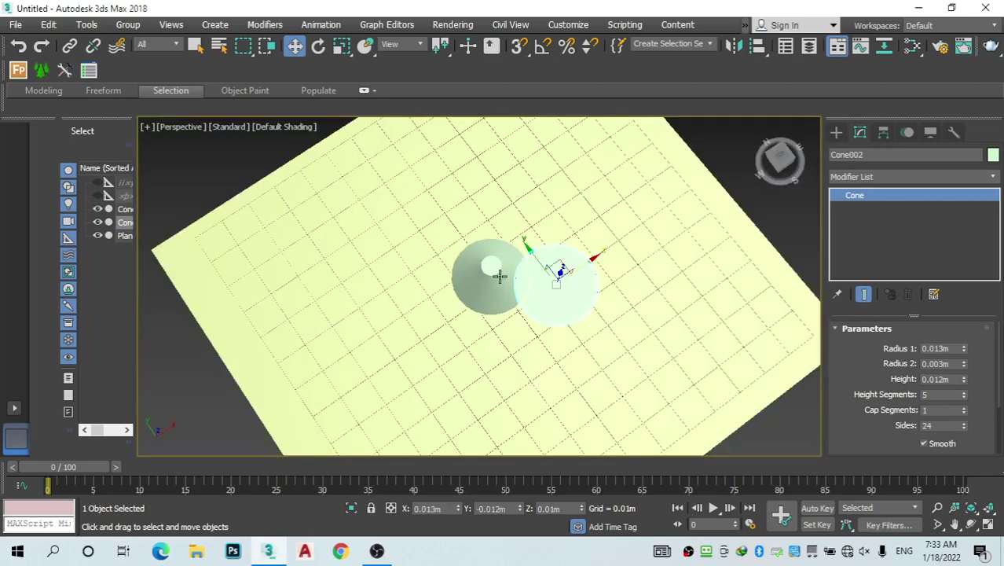
Group the upright and inverted cones together under the name Group001
left_click(500, 275, "ctrl")
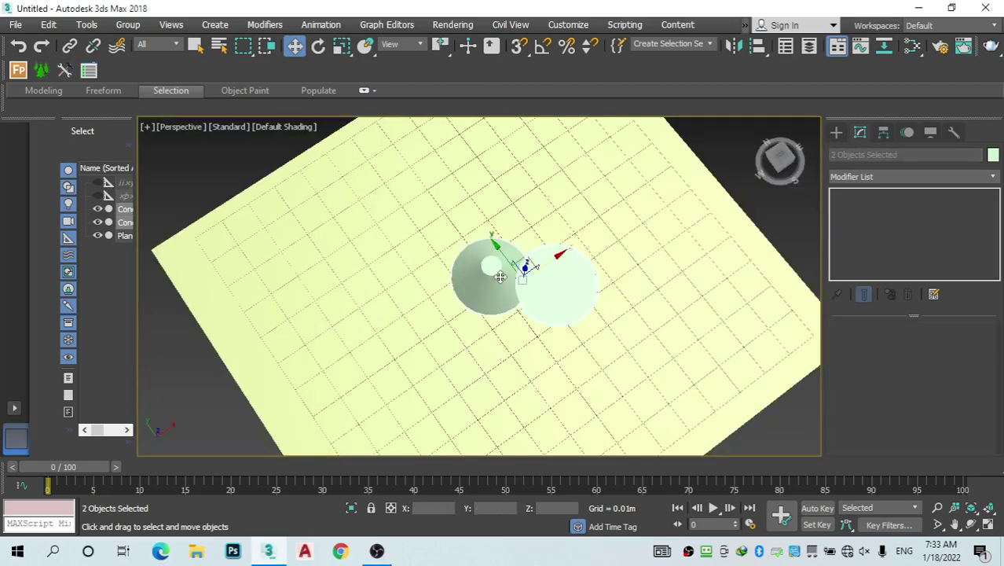
left_click(128, 24)
left_click(193, 52)
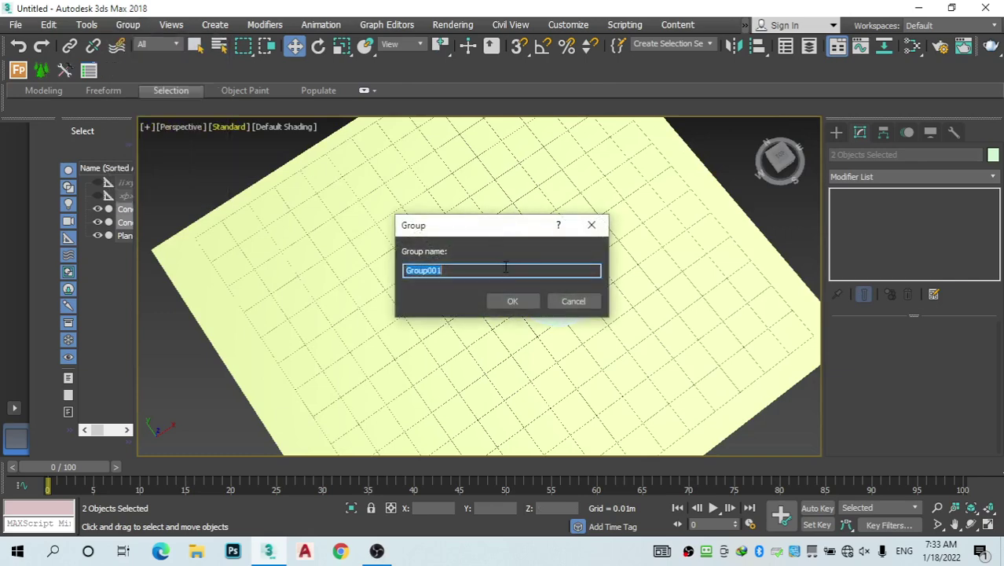
left_click(525, 300)
Clone the cone group as a single copy beside the original, and delete that copy
scroll(546, 287, "up", 4)
mouse_move(498, 253)
left_mouse_down("shift")
mouse_move(574, 304)
mouse_move(534, 223)
mouse_move(560, 334)
mouse_move(644, 380)
mouse_move(704, 267)
mouse_move(668, 329)
mouse_move(618, 366)
left_mouse_up("shift")
scroll(536, 235, "down", 2)
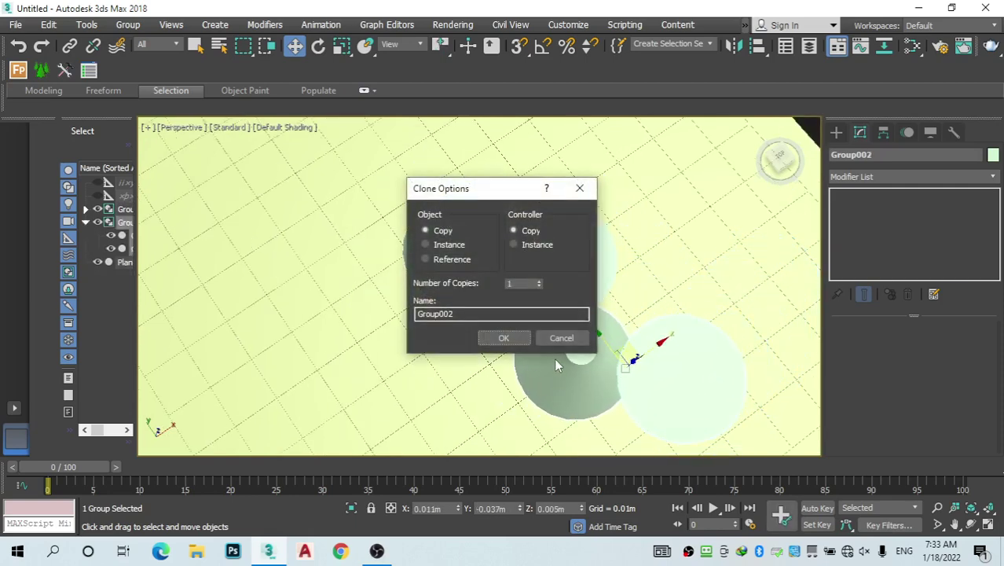
left_click(511, 340)
key("Delete")
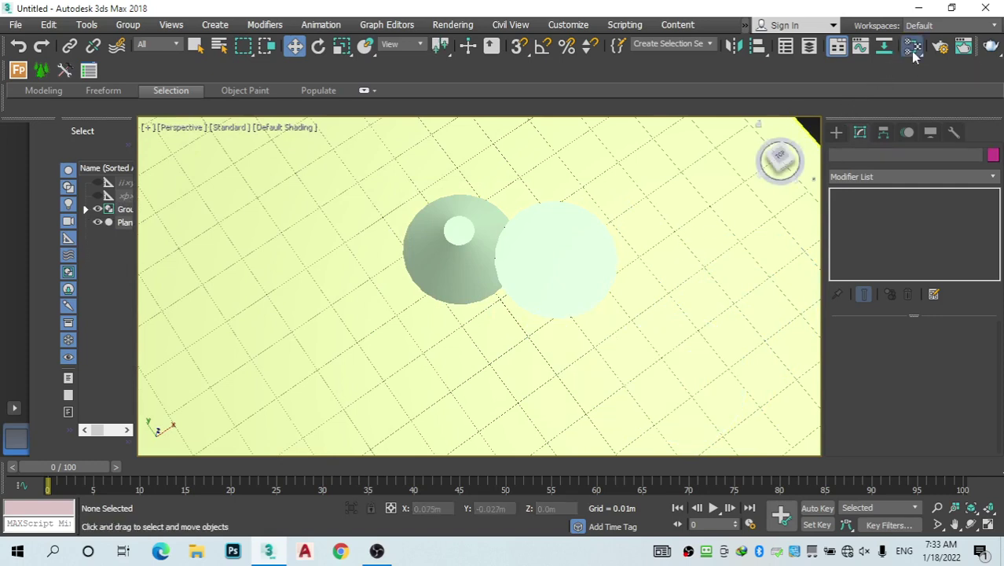
Add a VRayMtl material in a maximized Slate Material Editor, enlarge its preview and open its parameters
key("ctrl+s")
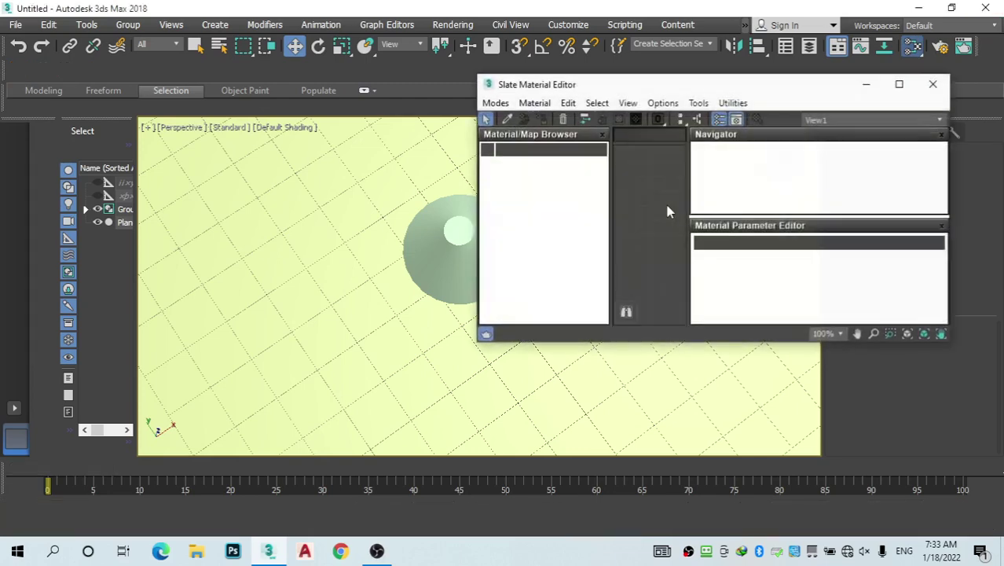
left_click(904, 85)
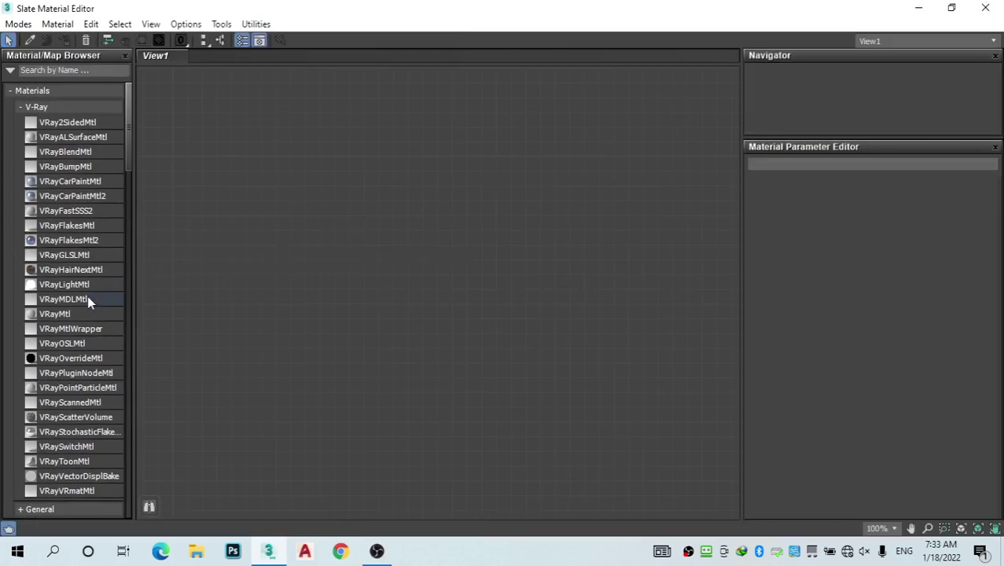
left_click_drag(63, 313, 250, 287)
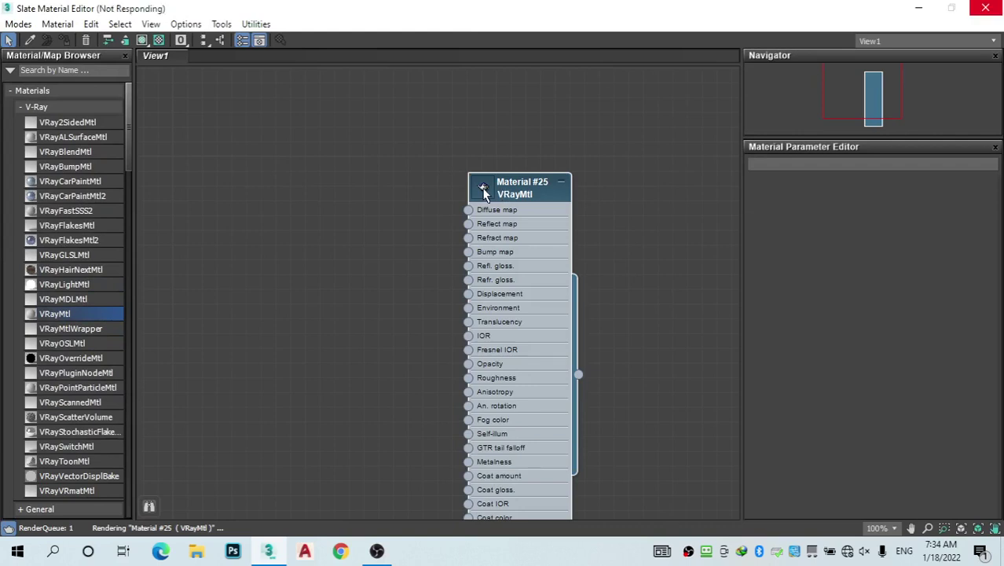
double_click(483, 190)
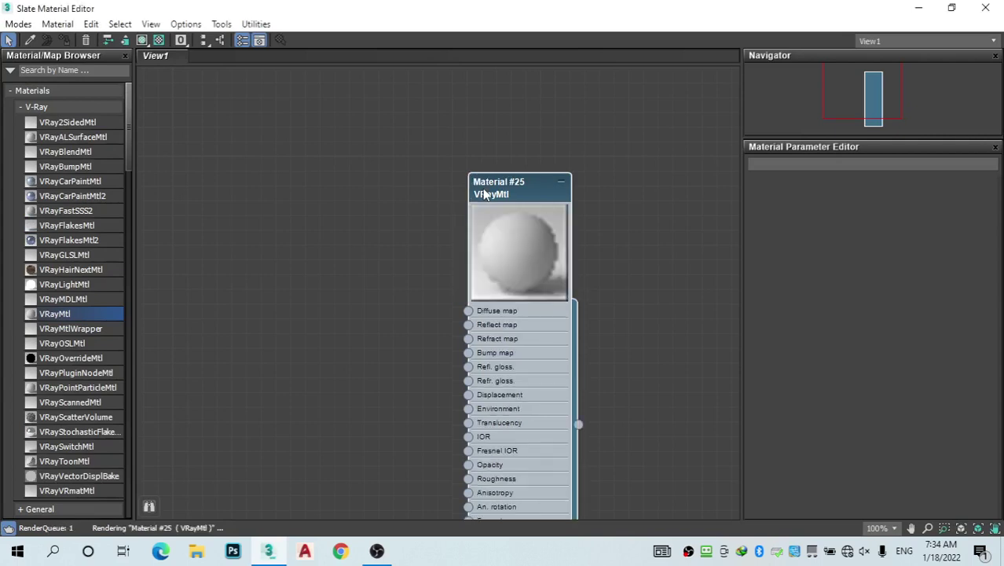
double_click(485, 194)
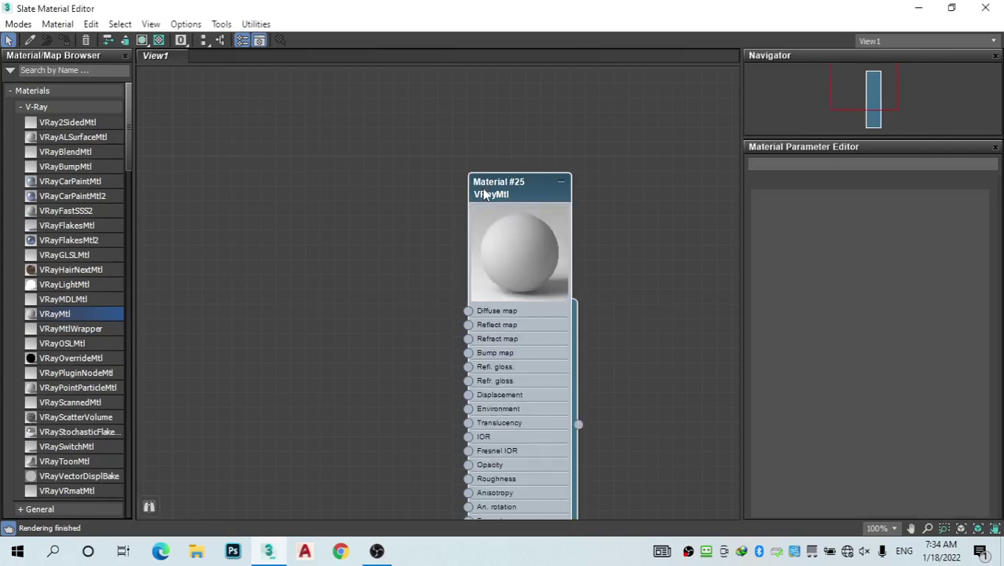
Set the material's diffuse colour to light grey 220 and its reflection colour to grey 92
left_click(836, 199)
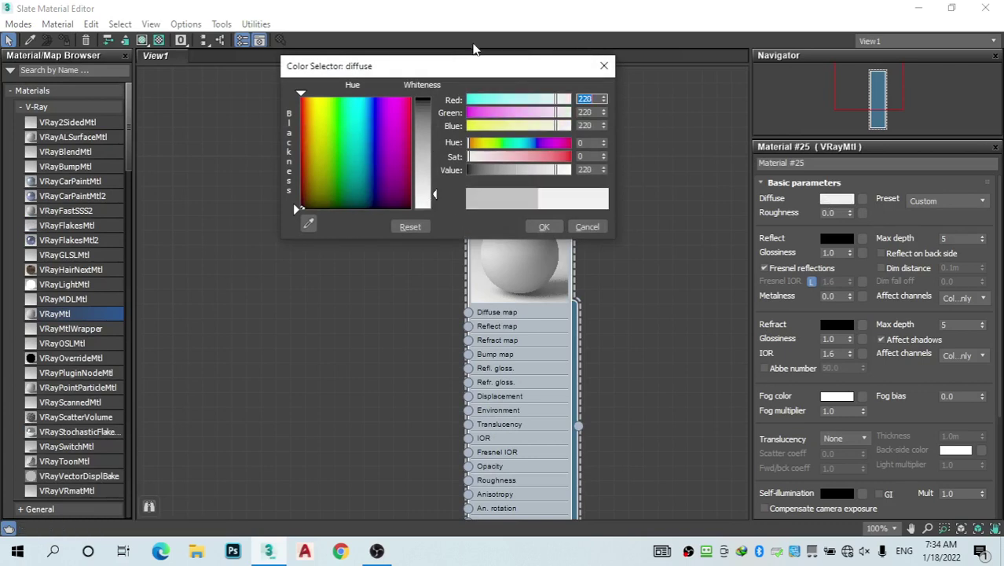
left_click_drag(481, 66, 363, 69)
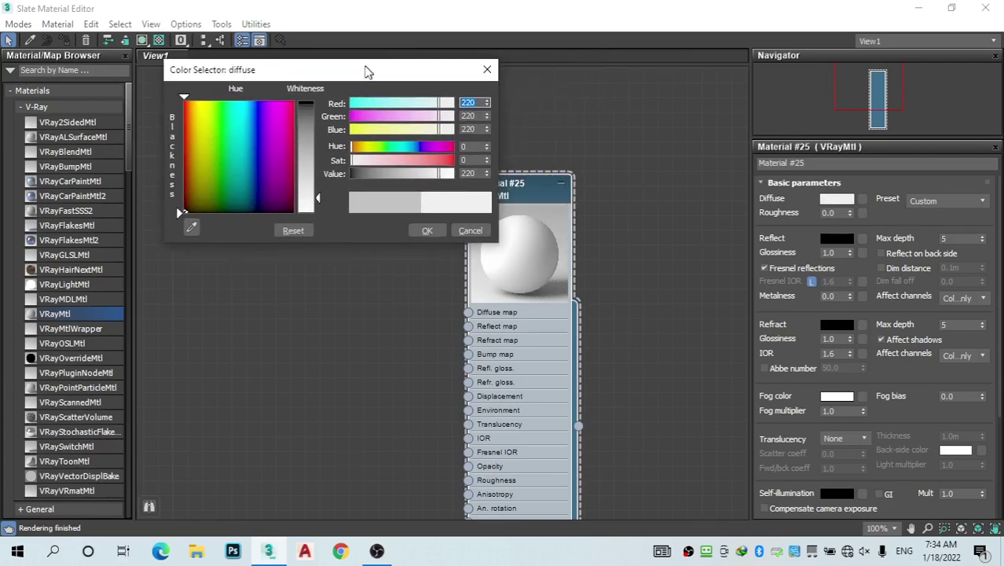
left_click(424, 229)
left_click(837, 239)
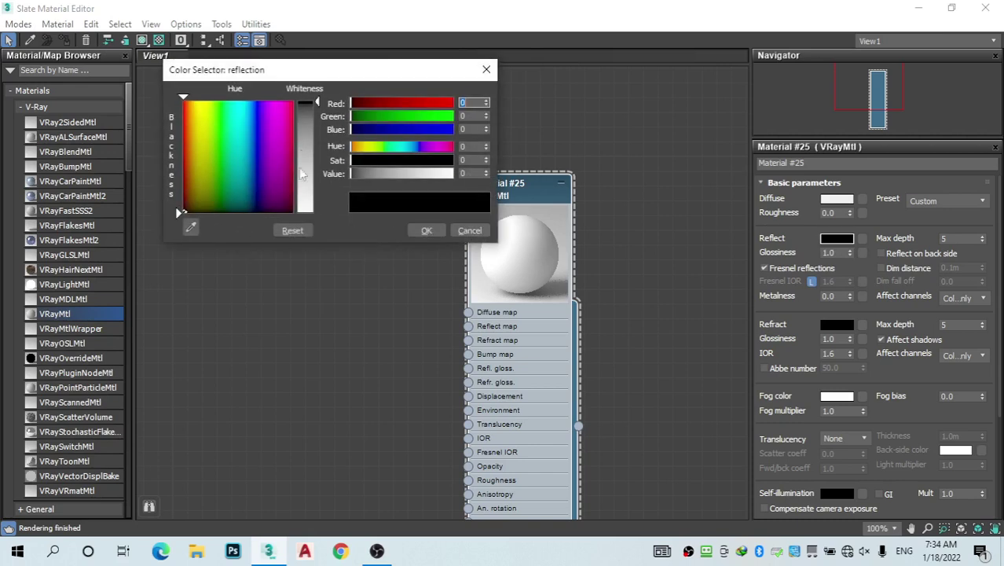
left_click(306, 148)
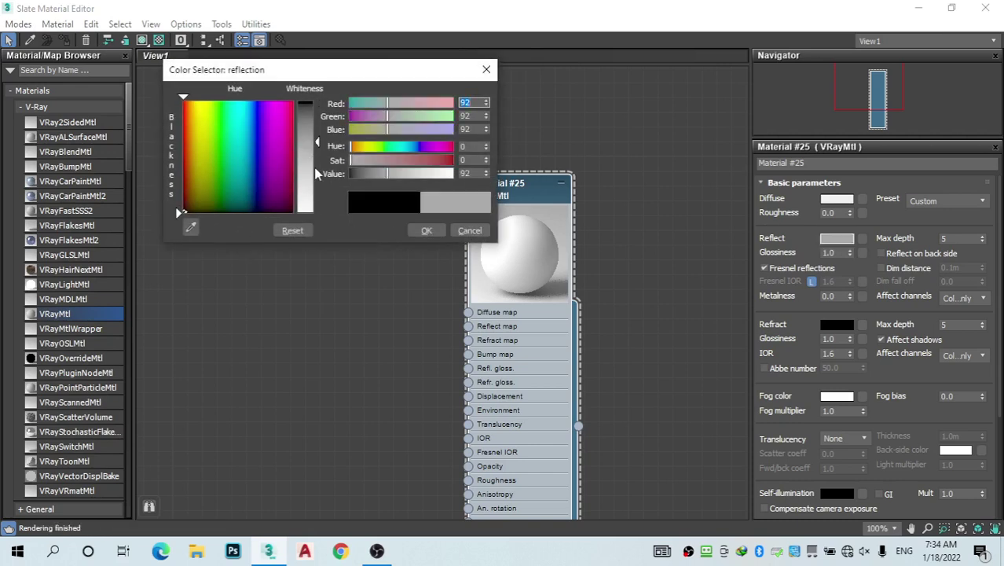
left_click(424, 229)
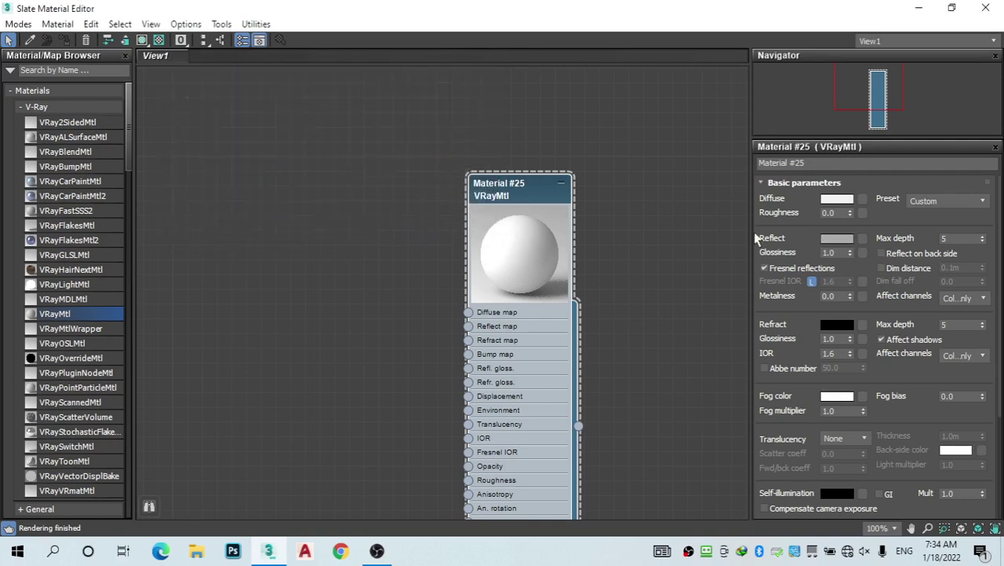
Add a second VRayMtl material beside the first one, enlarge its preview and open its parameters
scroll(863, 258, "down", 2)
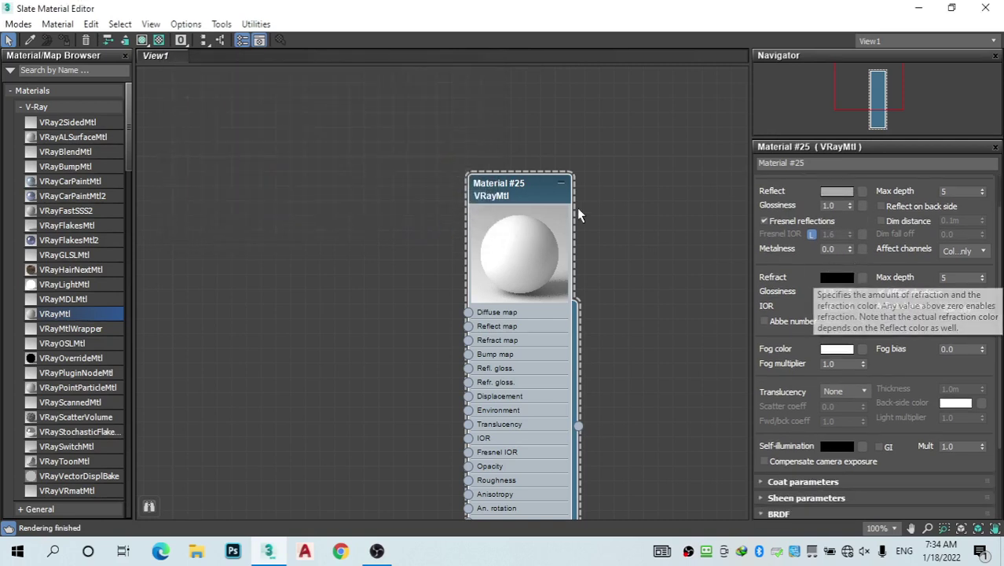
left_click_drag(511, 194, 525, 177)
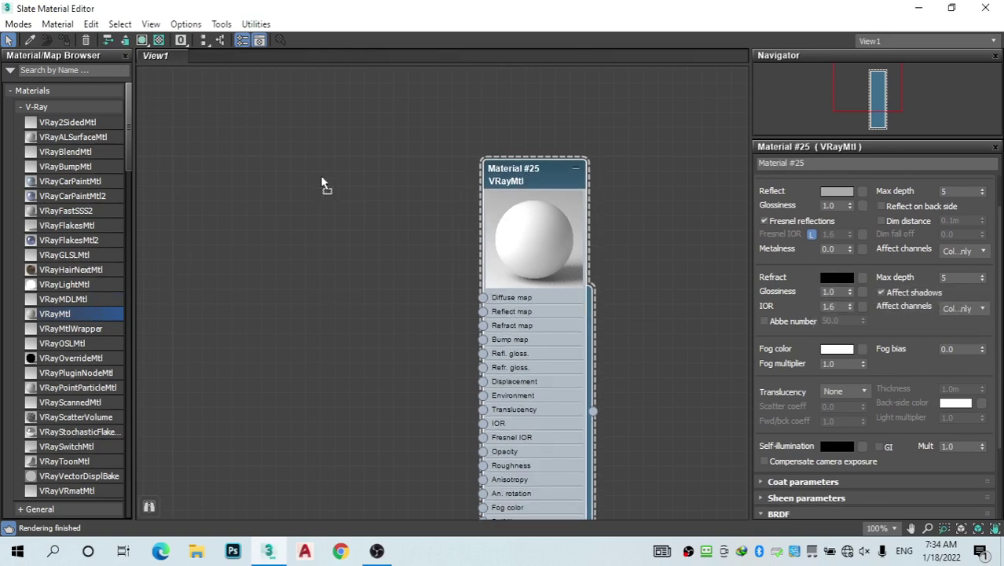
left_click_drag(322, 182, 294, 163)
double_click(306, 150)
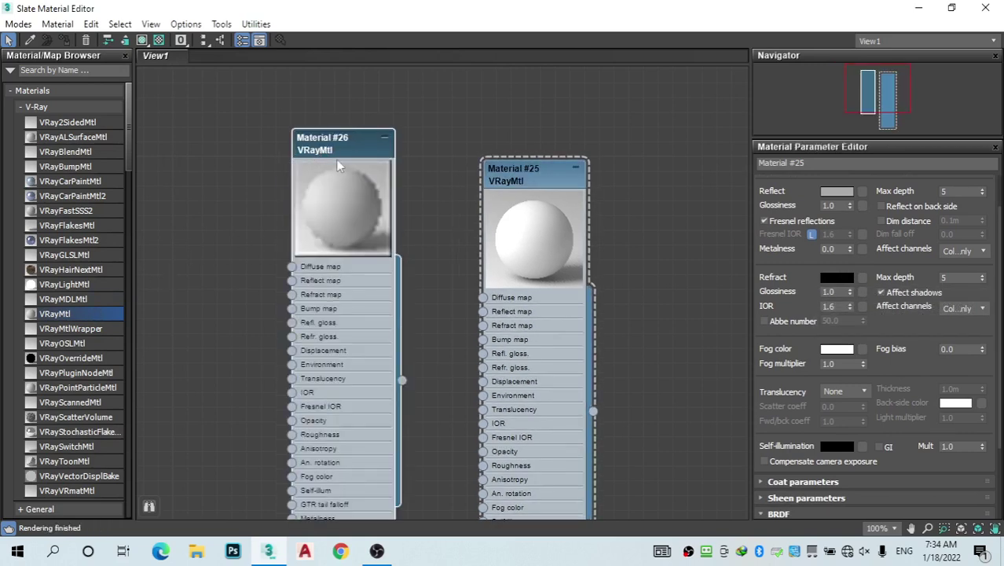
double_click(337, 159)
Set the new material's diffuse colour to cyan with red 12, green 159 and blue 196
left_click(838, 200)
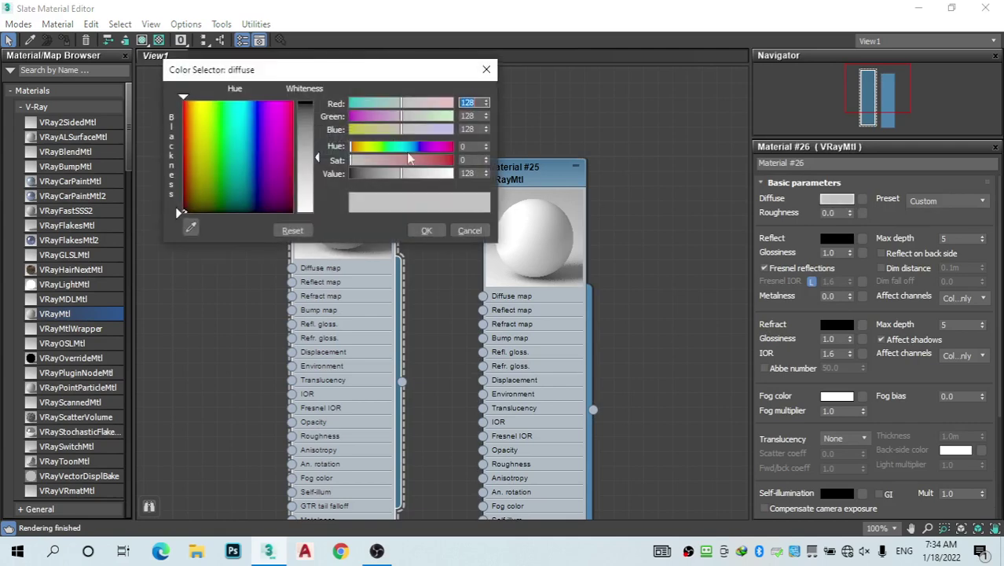
left_click(242, 128)
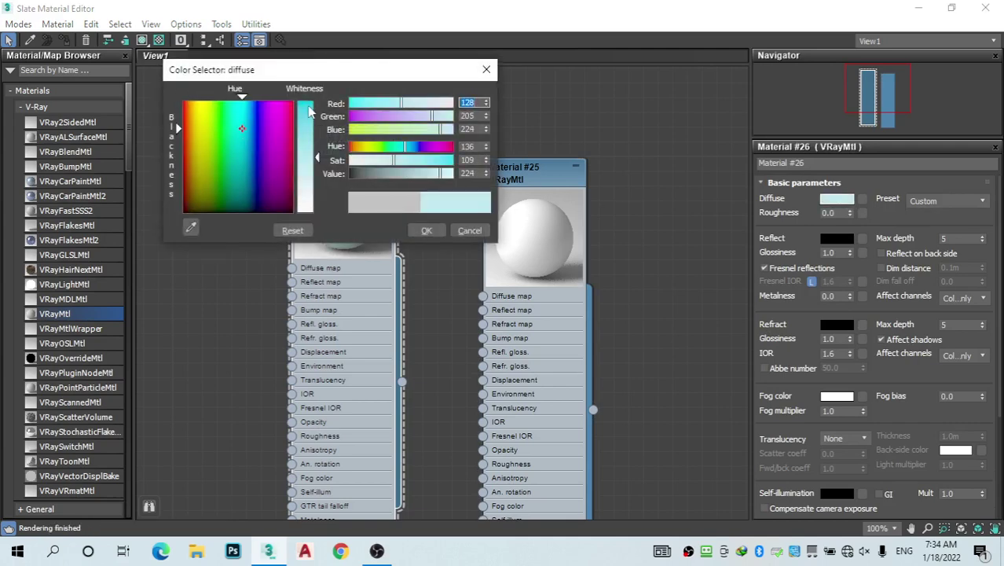
left_click(309, 107)
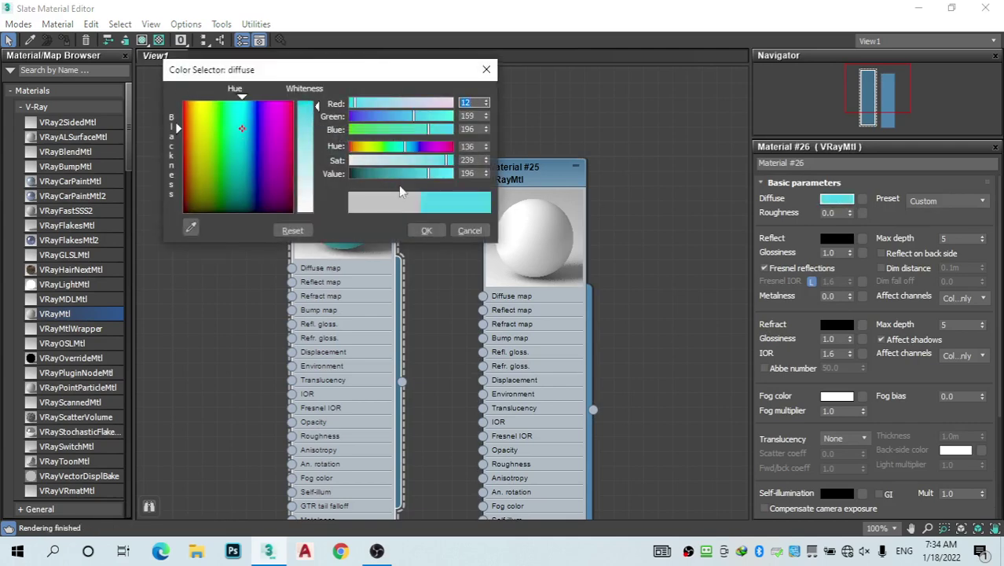
left_click(425, 231)
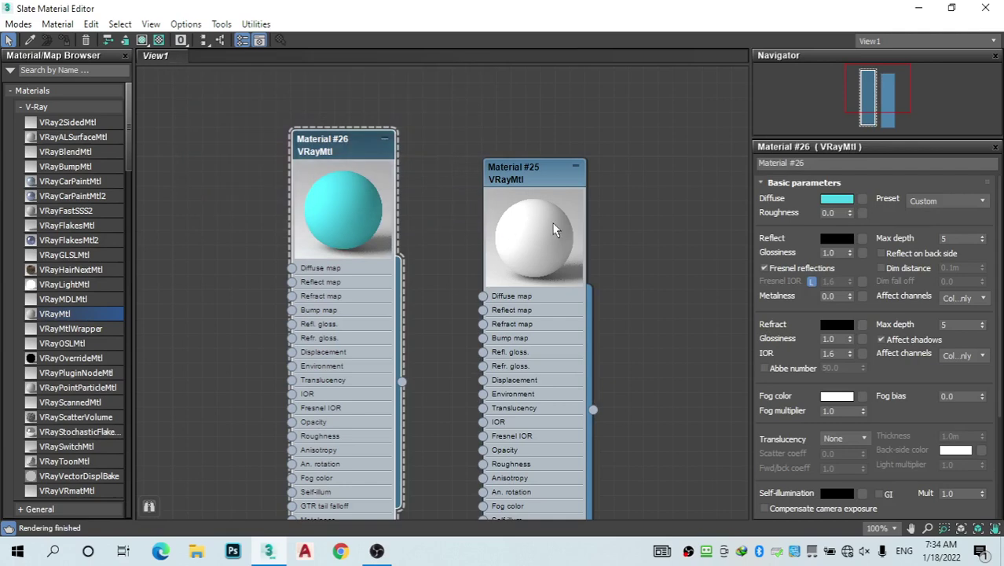
Set the cyan material's reflection colour to grey 139
left_click(834, 239)
left_click_drag(407, 72, 635, 32)
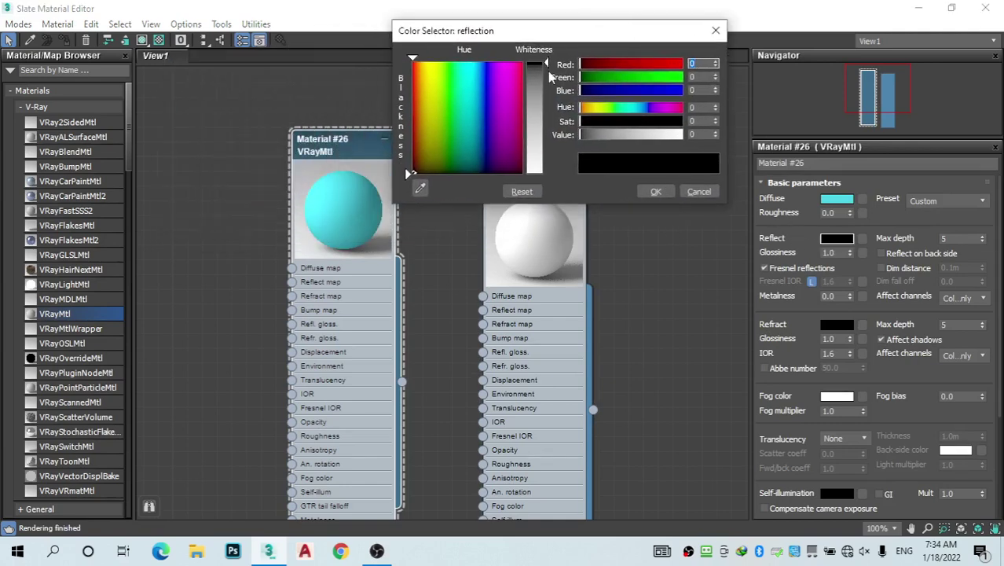
left_click(540, 123)
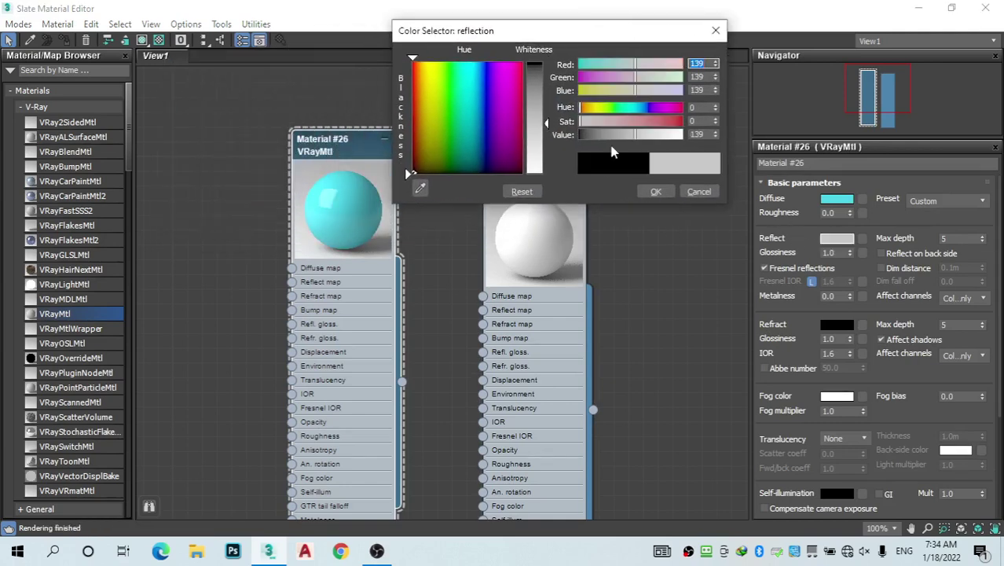
left_click(653, 195)
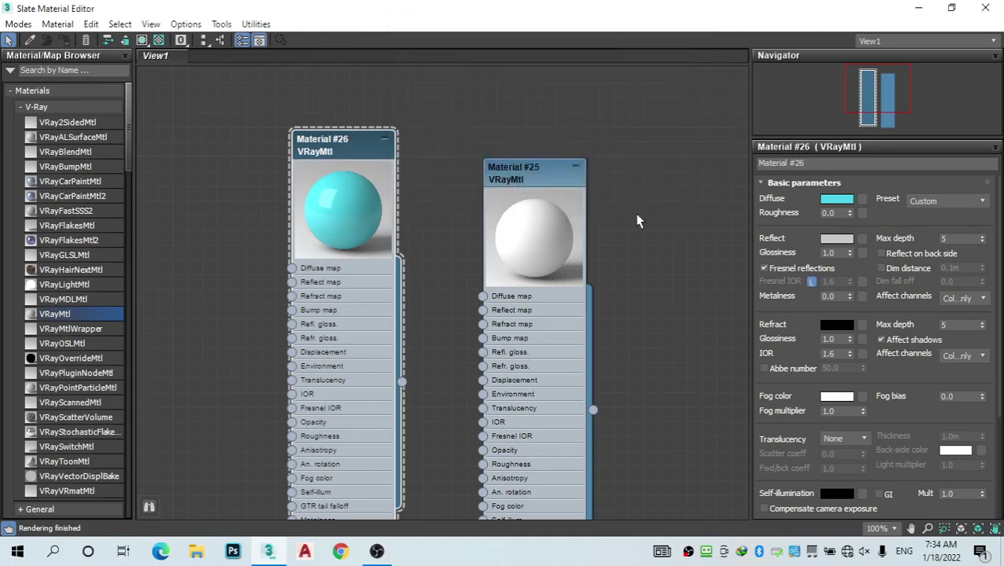
Set the light grey material's BRDF type to Ward and move its node farther from the cyan one
left_click(525, 180)
scroll(880, 298, "down", 2)
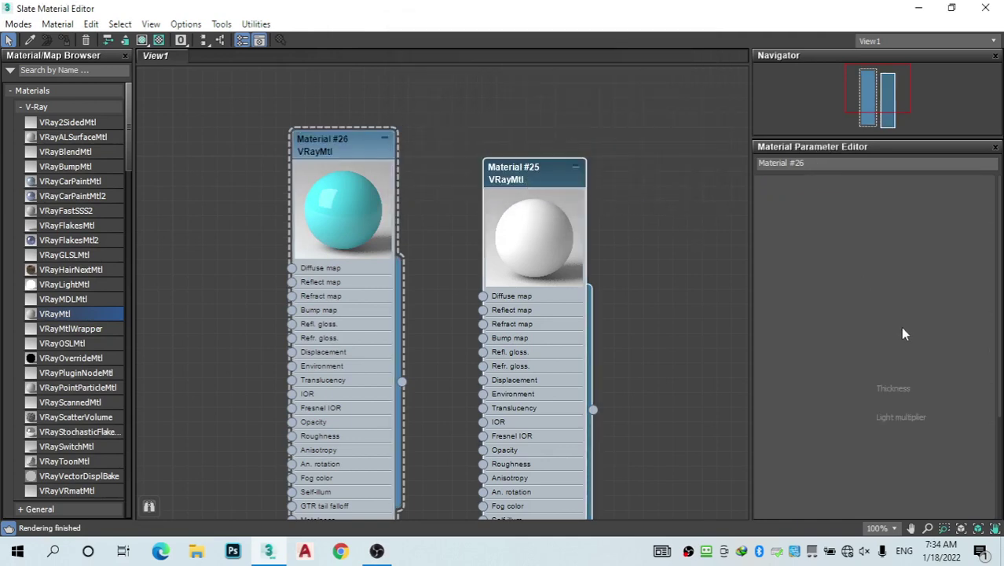
scroll(898, 331, "down", 4)
left_click(817, 429)
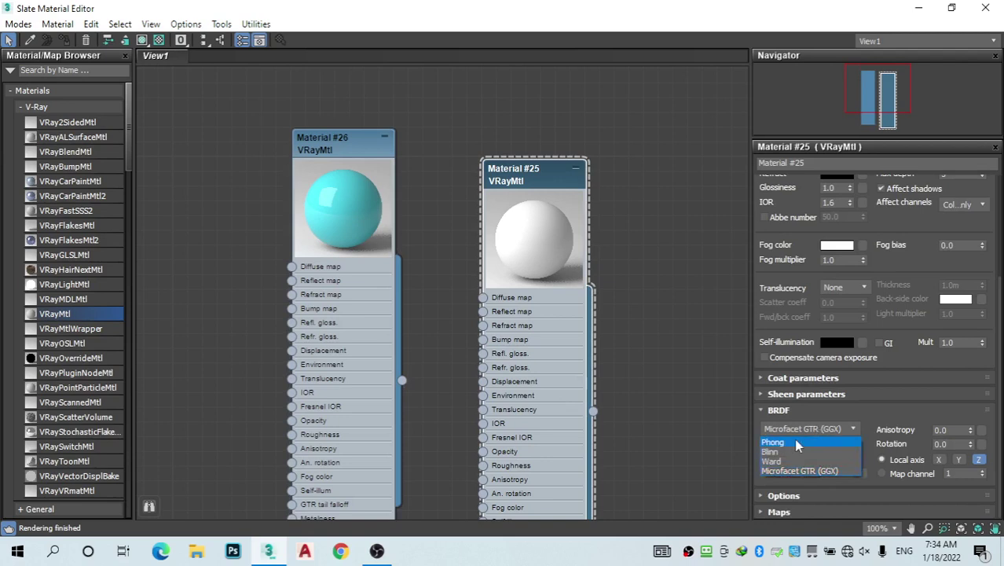
left_click(790, 462)
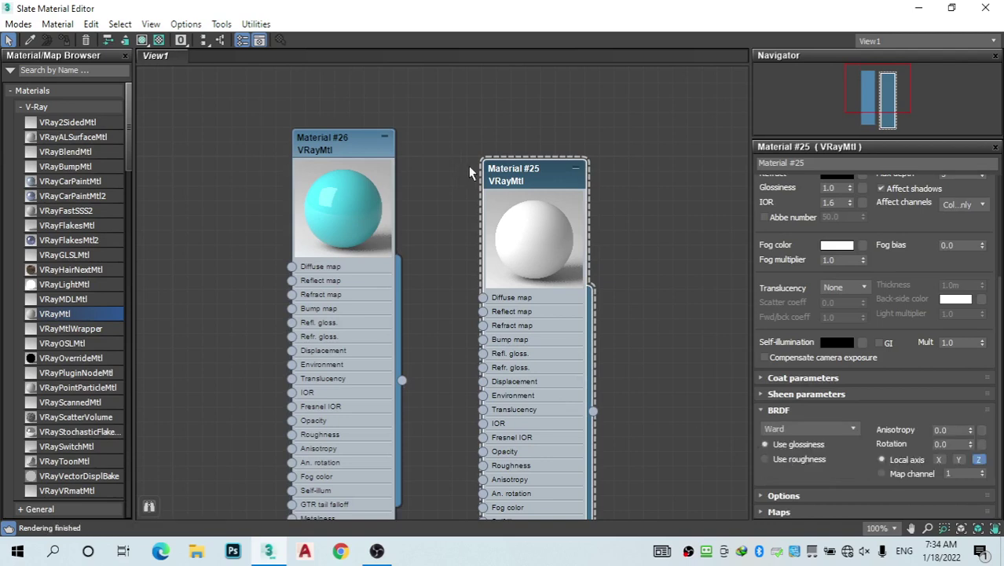
left_click_drag(503, 177, 547, 163)
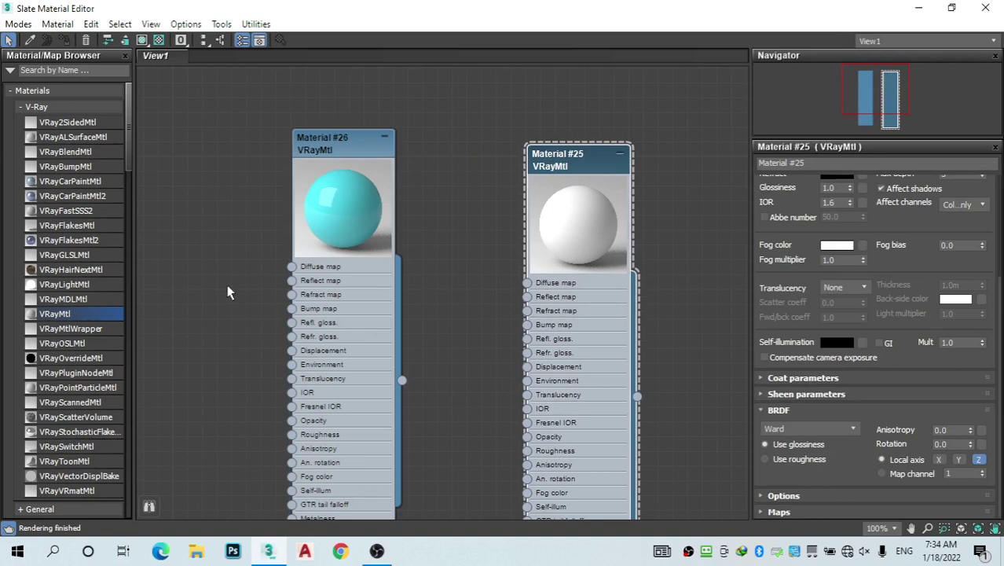
Assign the light grey material to the cone group Group001 and show it shaded in the viewport
left_click(920, 8)
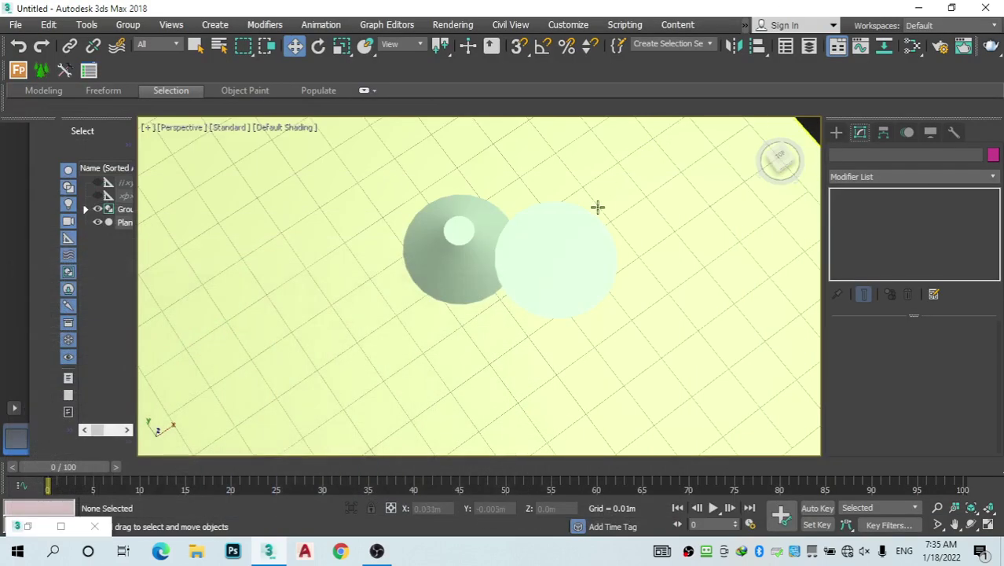
left_click(559, 250)
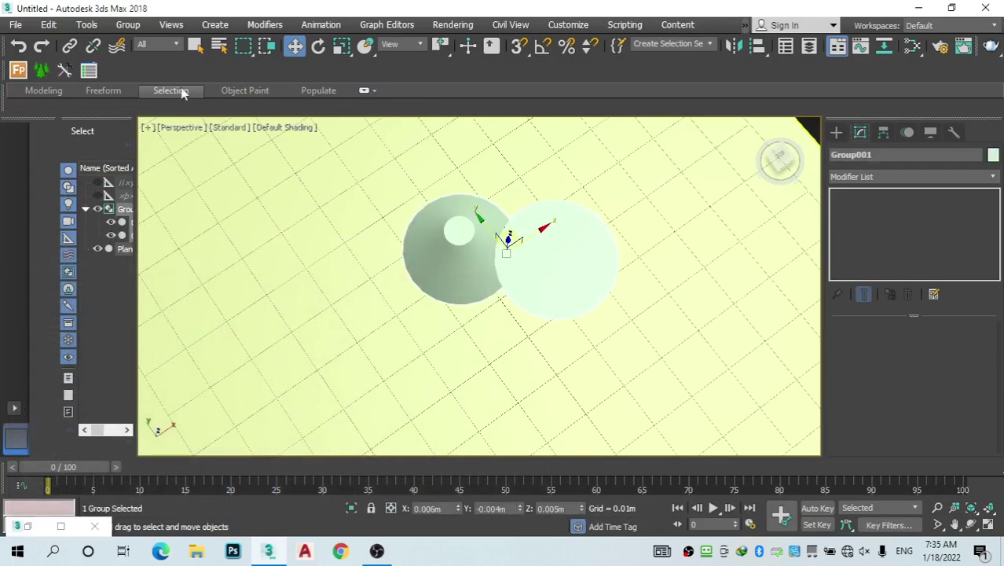
left_click(912, 47)
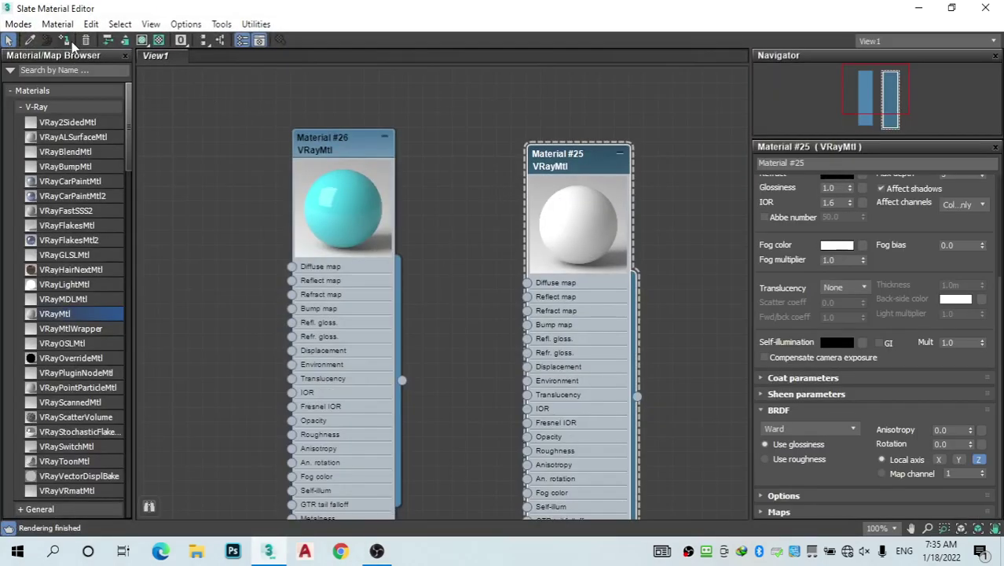
left_click(142, 41)
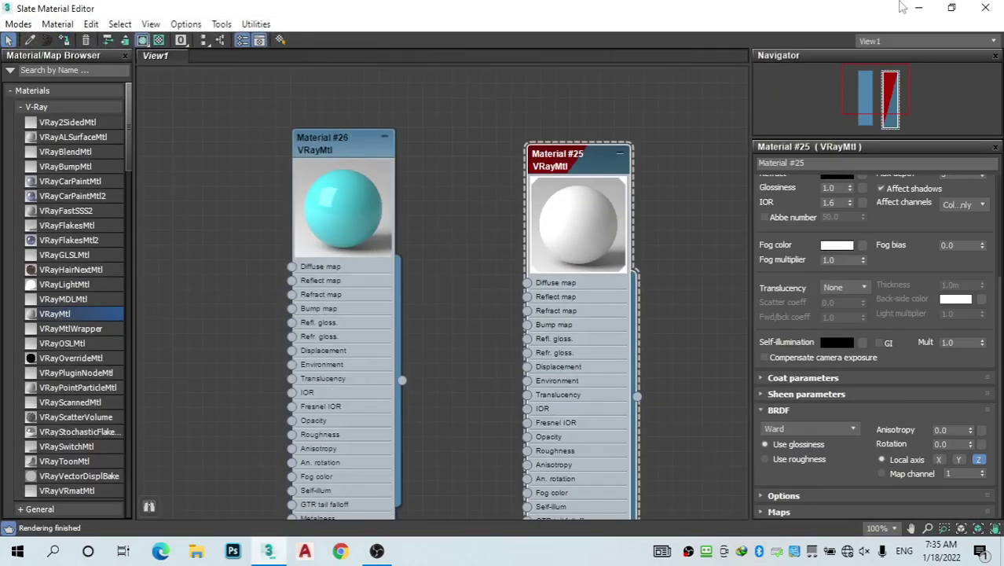
left_click(914, 9)
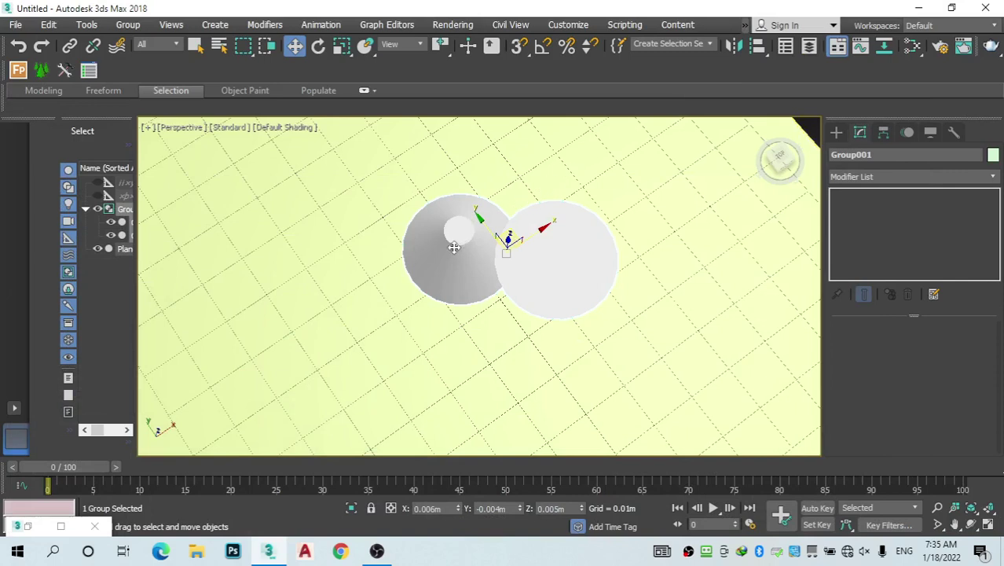
Open the cone group for editing and select only the upright cone inside it
left_click(128, 25)
left_click(145, 92)
left_click(540, 262)
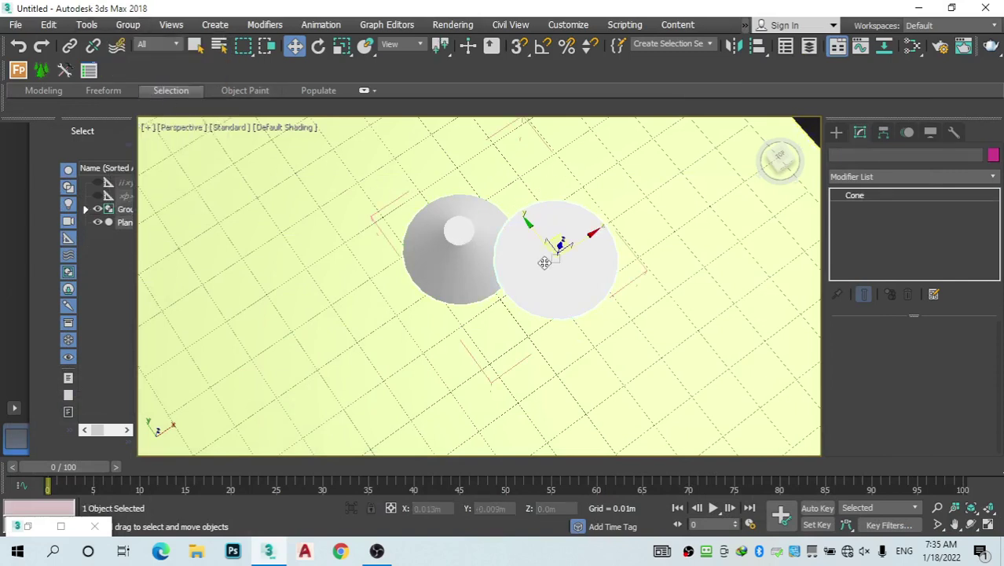
left_click(459, 260)
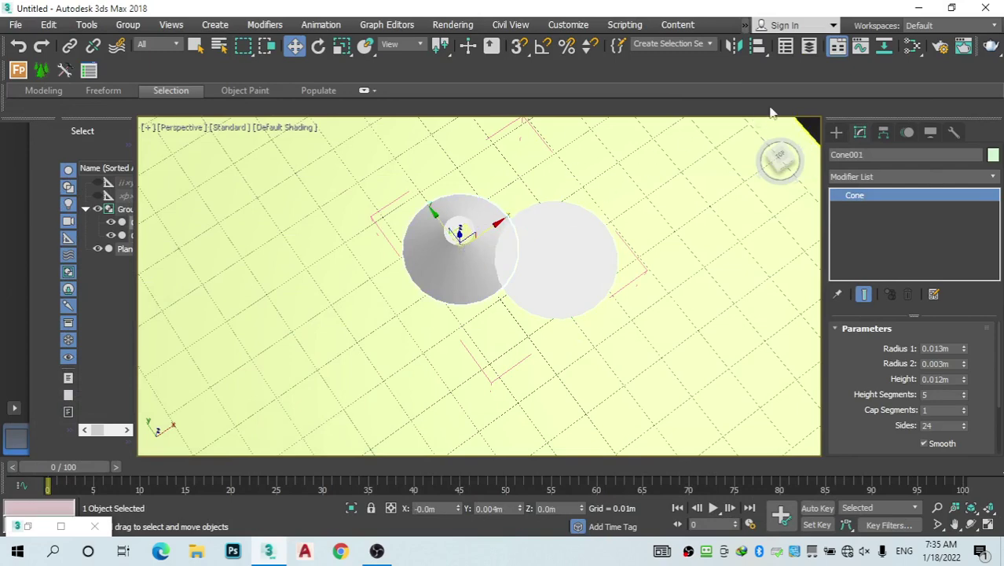
Assign the cyan material to the selected upright cone and show it shaded in the viewport
left_click(911, 49)
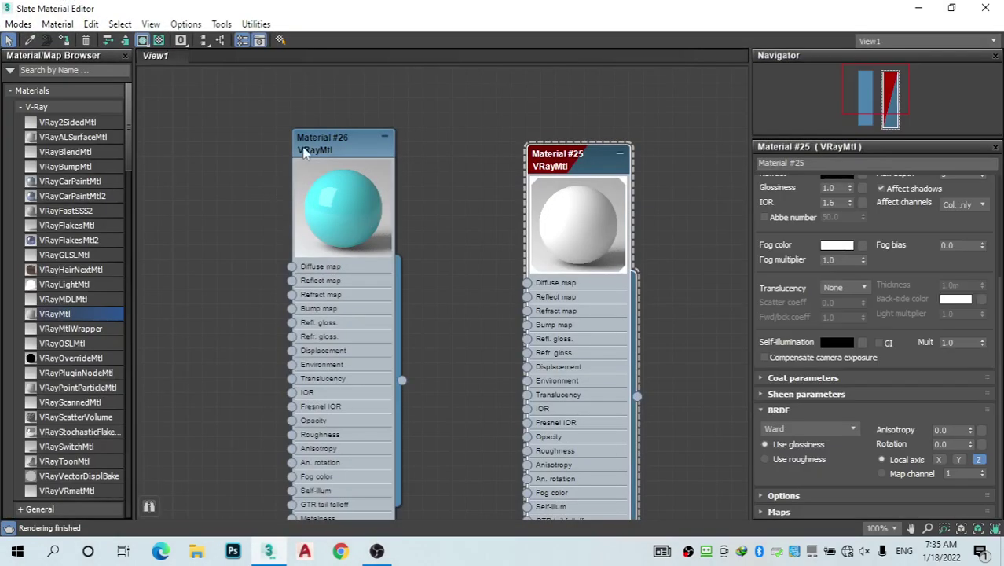
double_click(305, 152)
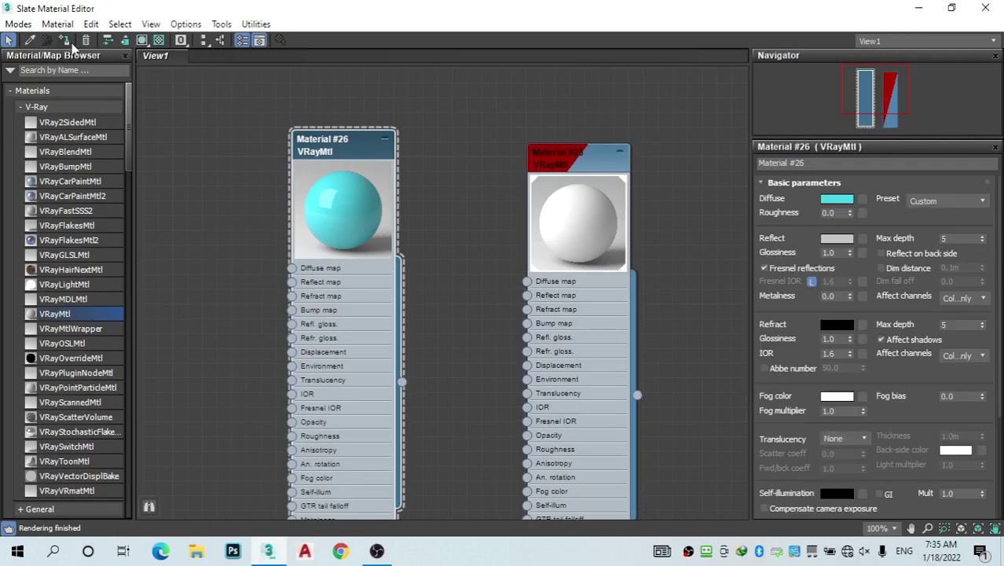
left_click(142, 40)
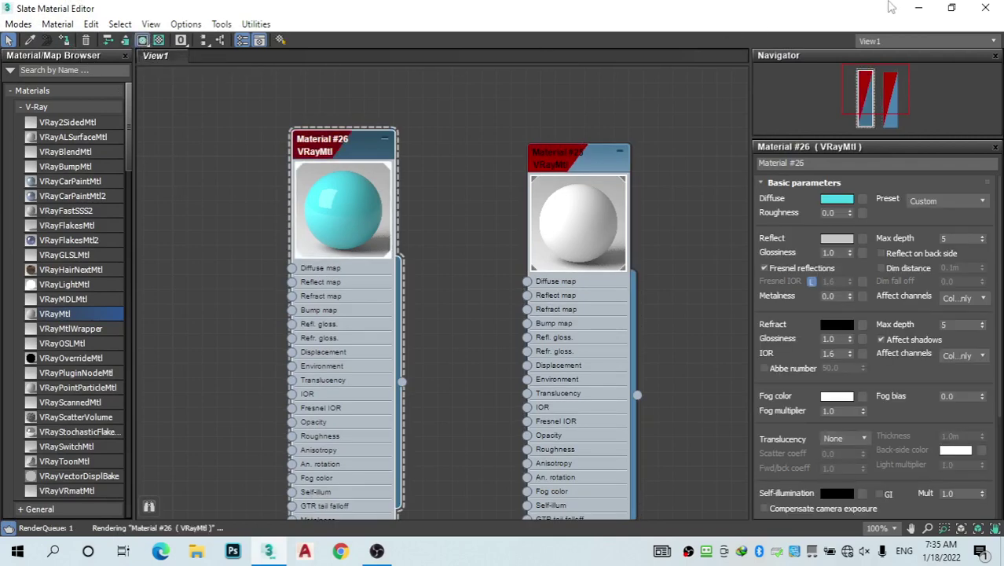
left_click(920, 8)
Close the opened cone group again, starting from its inverted cone
scroll(520, 304, "down", 5)
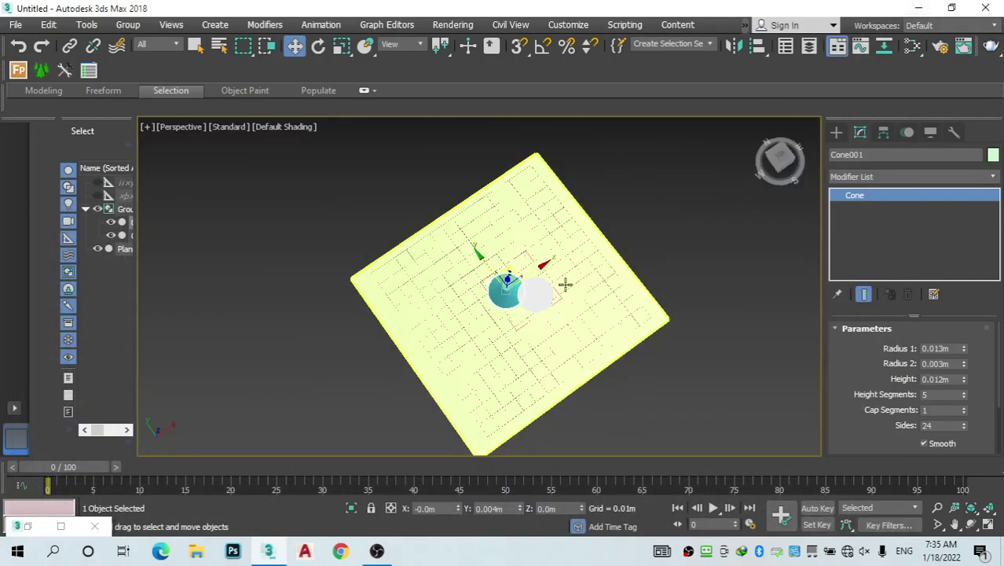
left_click(529, 294)
scroll(529, 294, "up", 5)
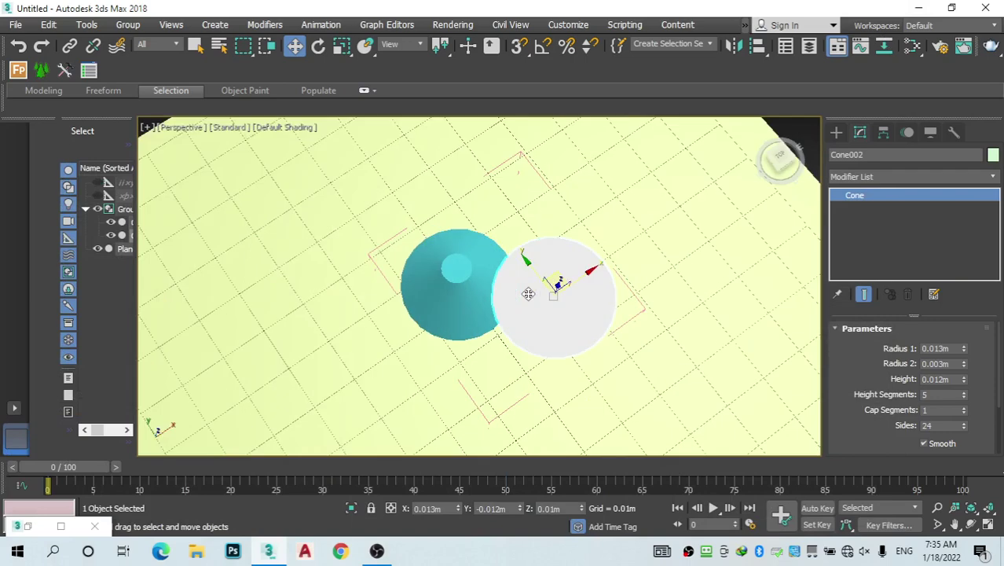
left_click(127, 25)
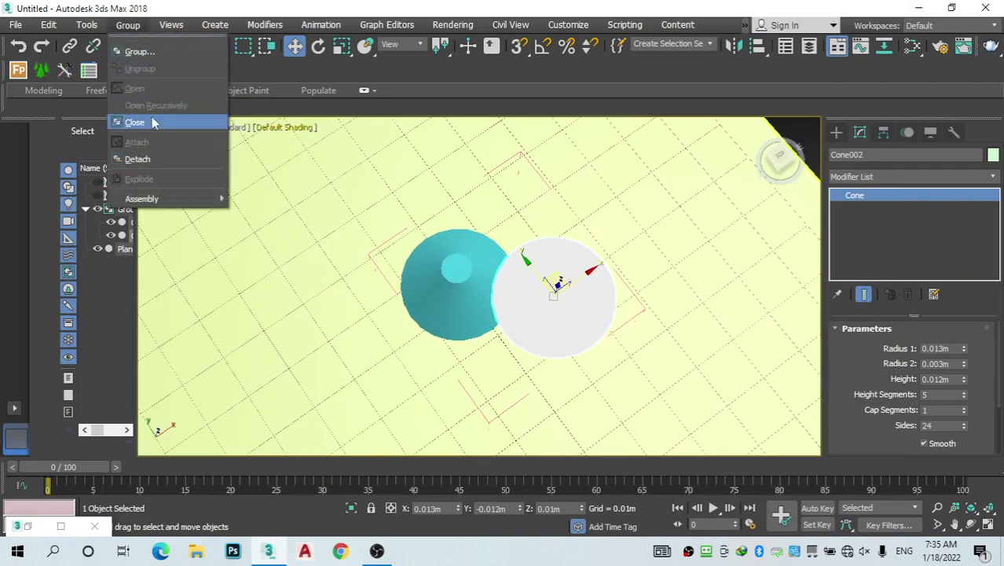
left_click(152, 118)
Add a third VRayMtl material beside the other two in the Slate Material Editor, enlarge its preview and open its parameters
left_click(902, 47)
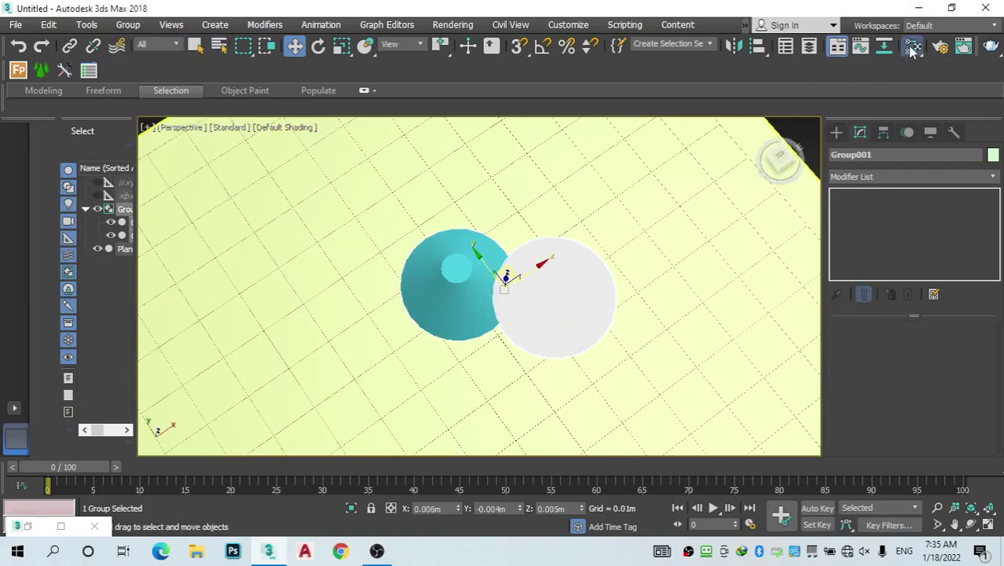
scroll(259, 292, "down", 2)
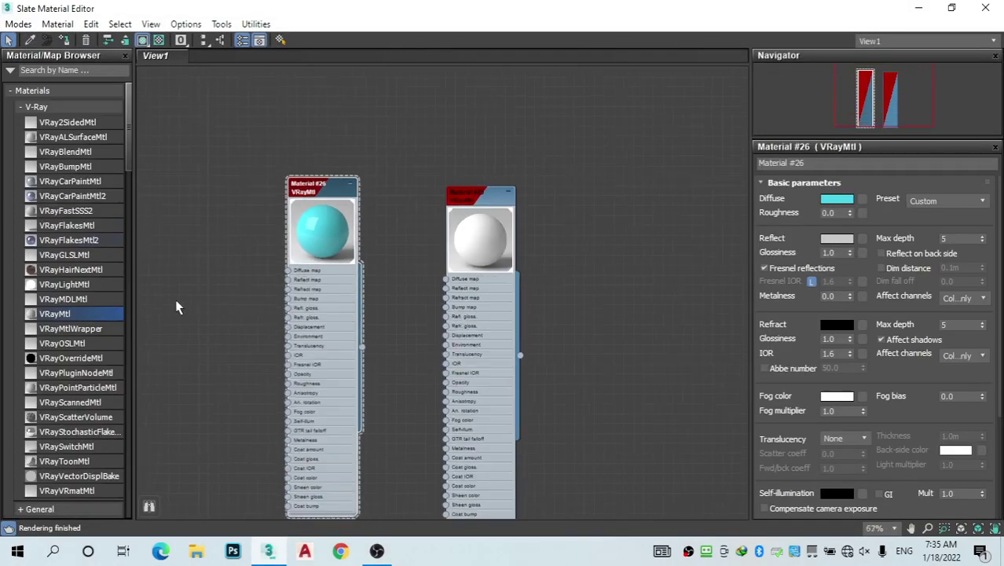
left_click_drag(691, 169, 607, 206)
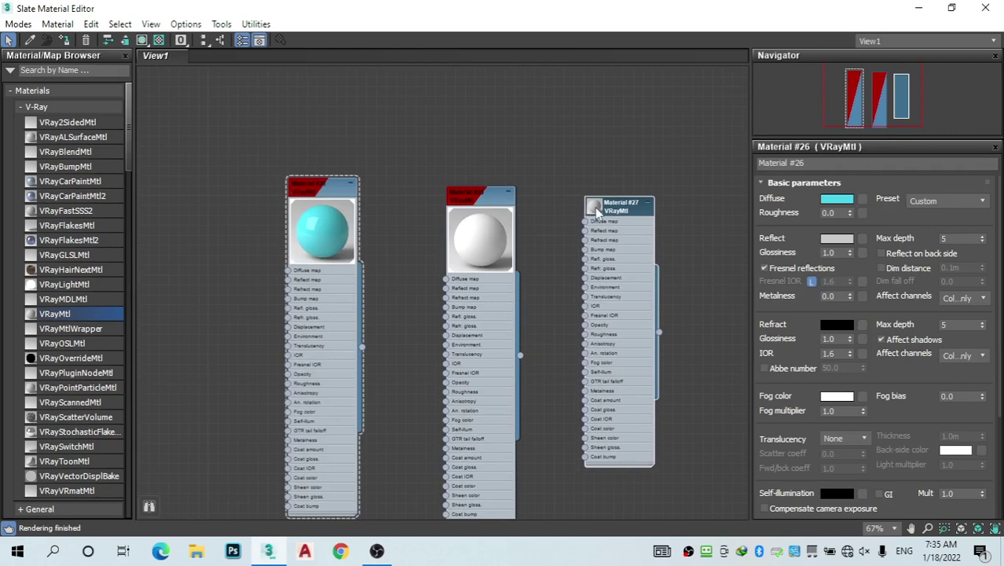
double_click(596, 209)
double_click(597, 210)
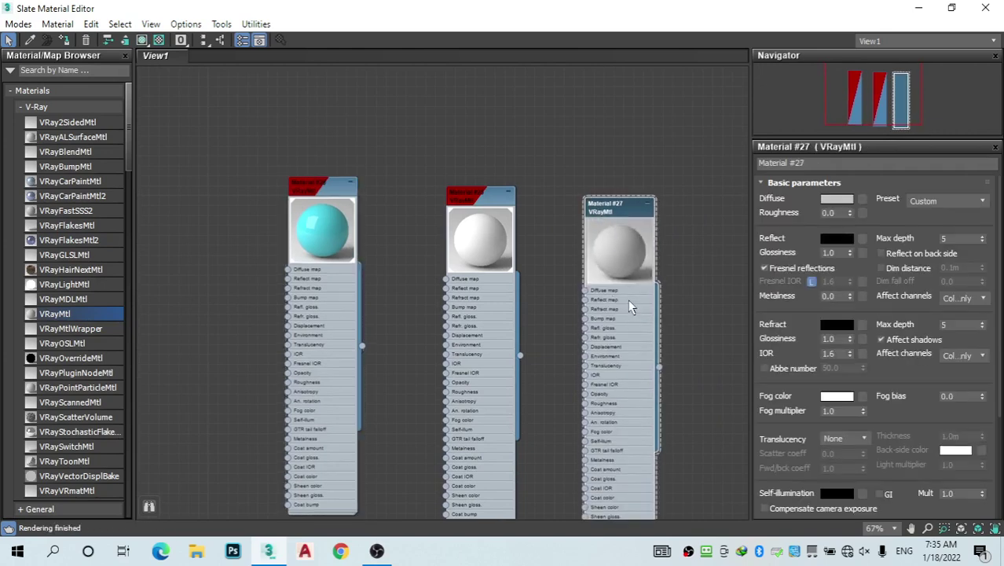
scroll(627, 299, "up", 1)
left_click_drag(627, 247, 673, 202)
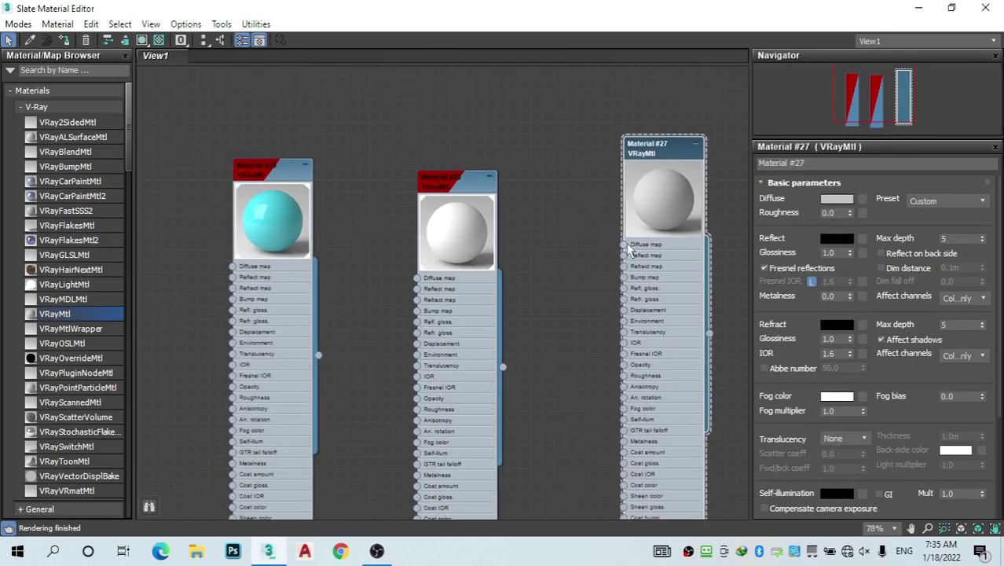
Create a Bitmap map connected to the Diffuse map input of the third VRayMtl material
left_click_drag(571, 315, 571, 318)
mouse_move(609, 359)
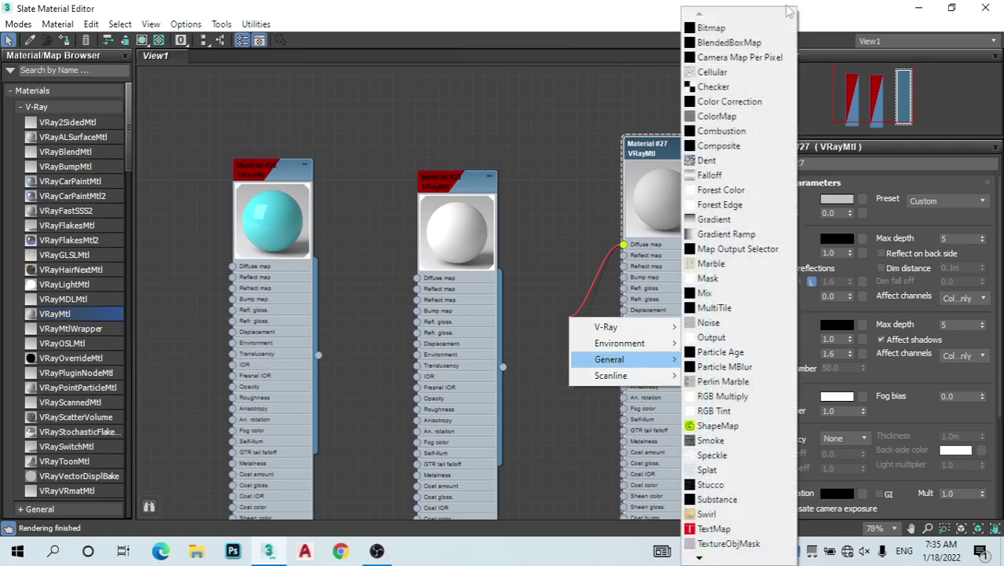
left_click(757, 30)
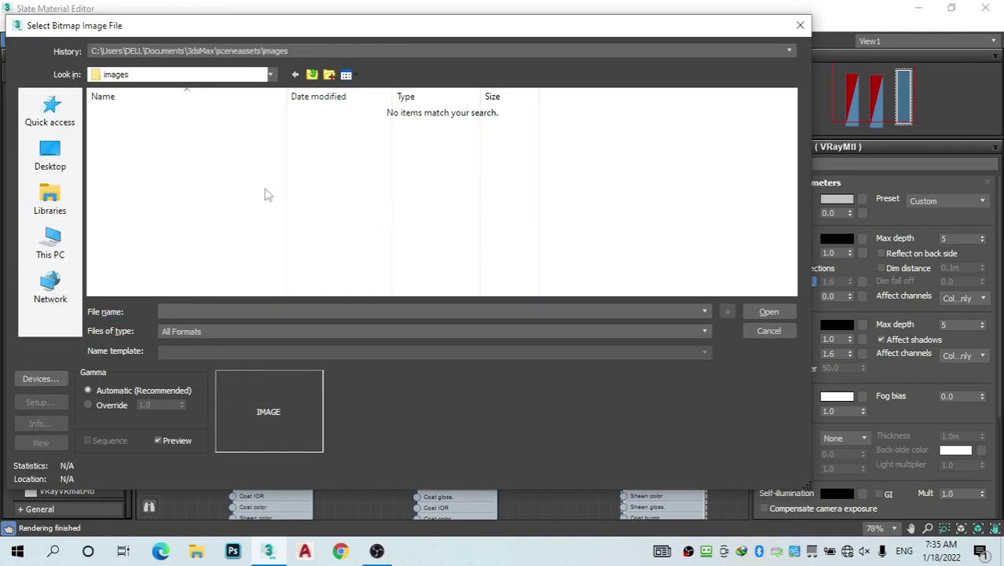
Load the wood plank image 2000_5a621b9f5b8d8.jpg from the Mat folder within 3d max on drive E: as the bitmap
left_click(51, 242)
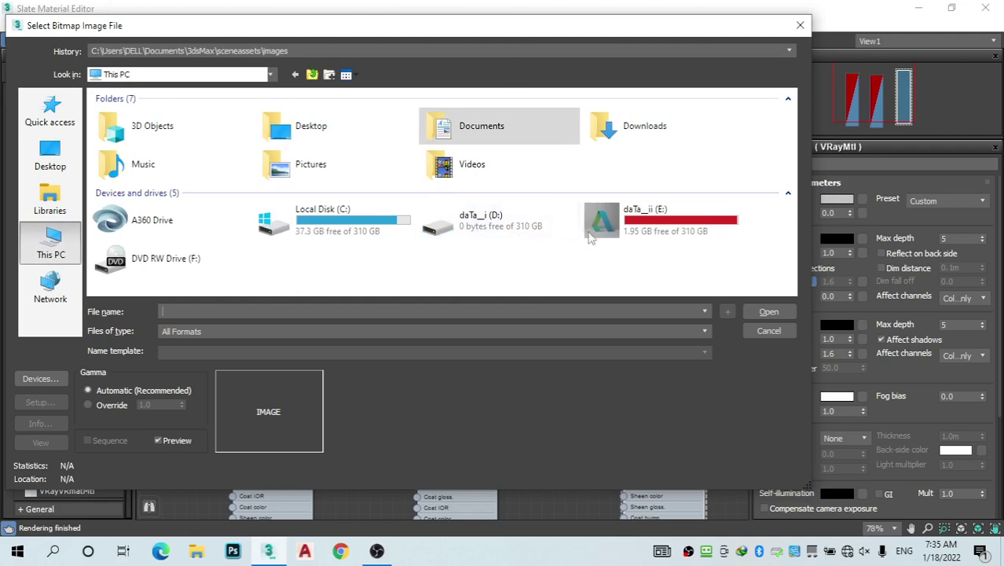
double_click(593, 232)
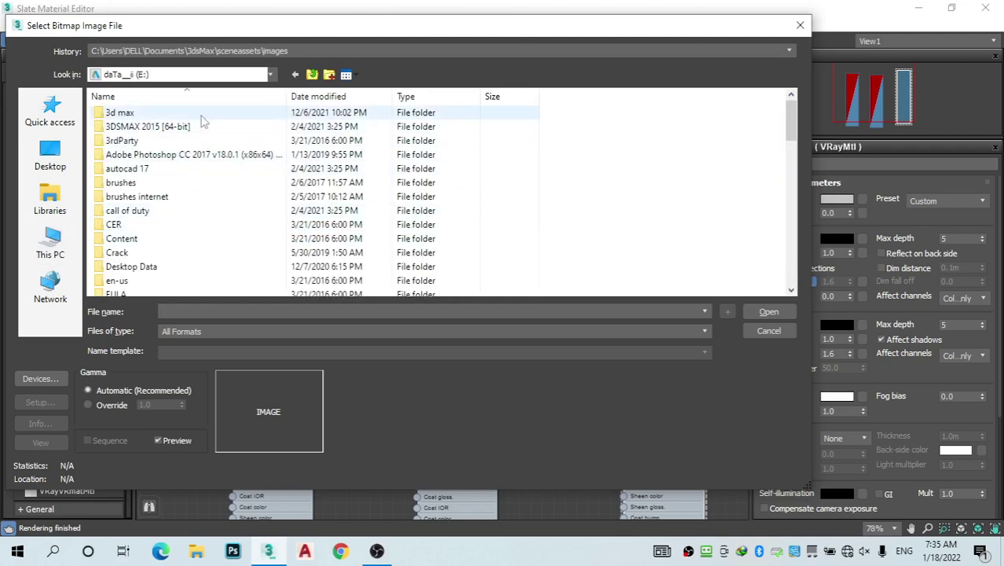
double_click(202, 114)
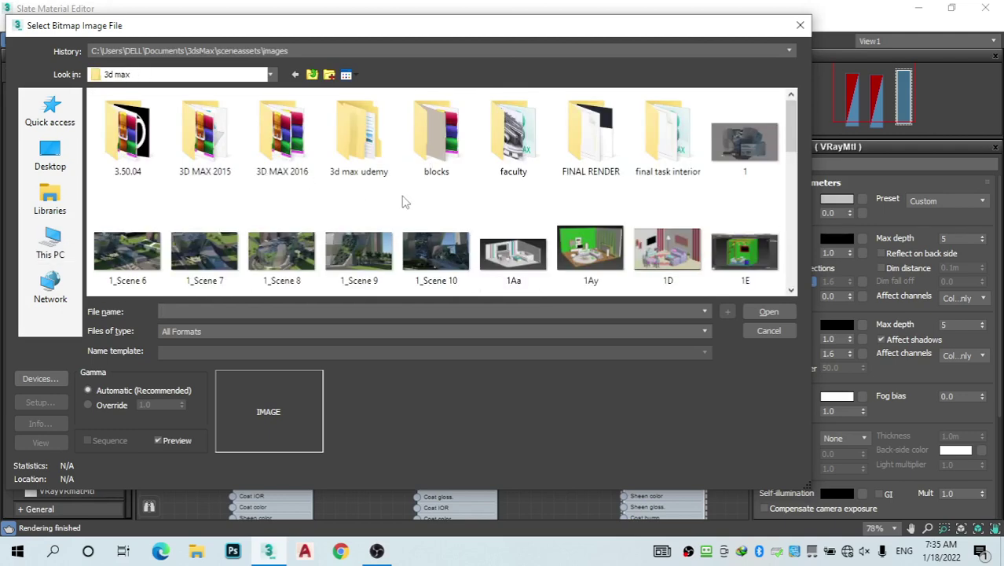
double_click(503, 246)
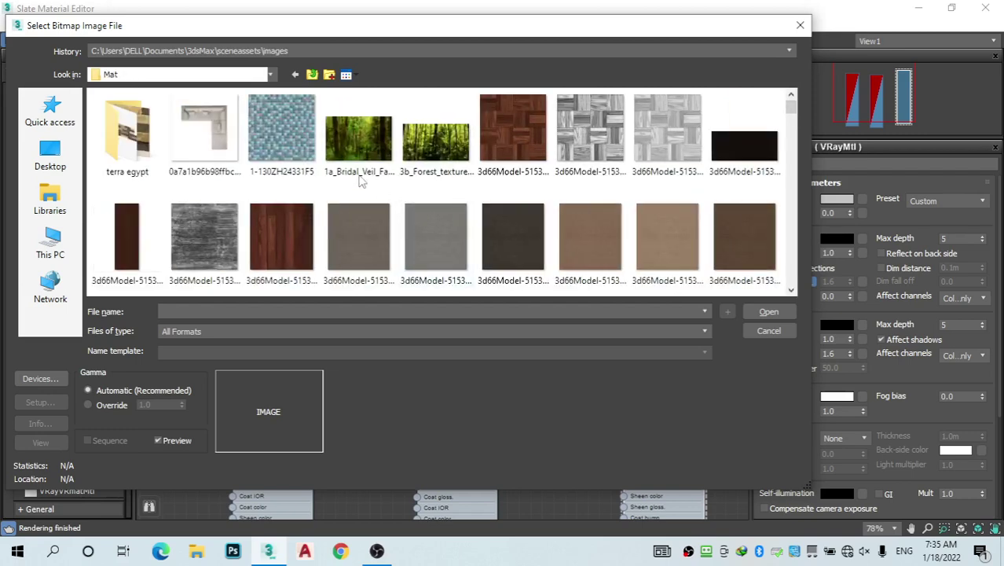
scroll(366, 181, "down", 5)
scroll(652, 206, "down", 1)
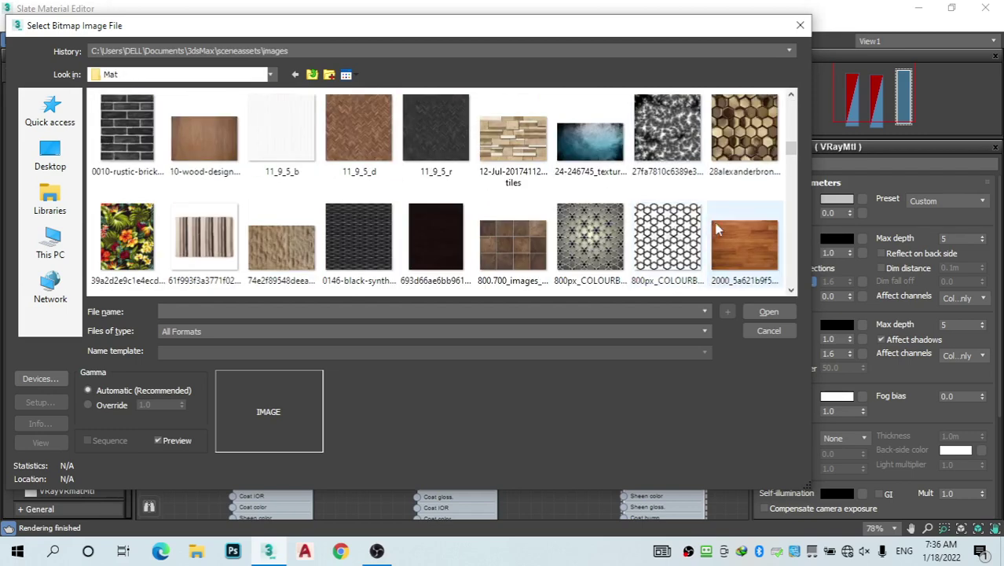
double_click(717, 226)
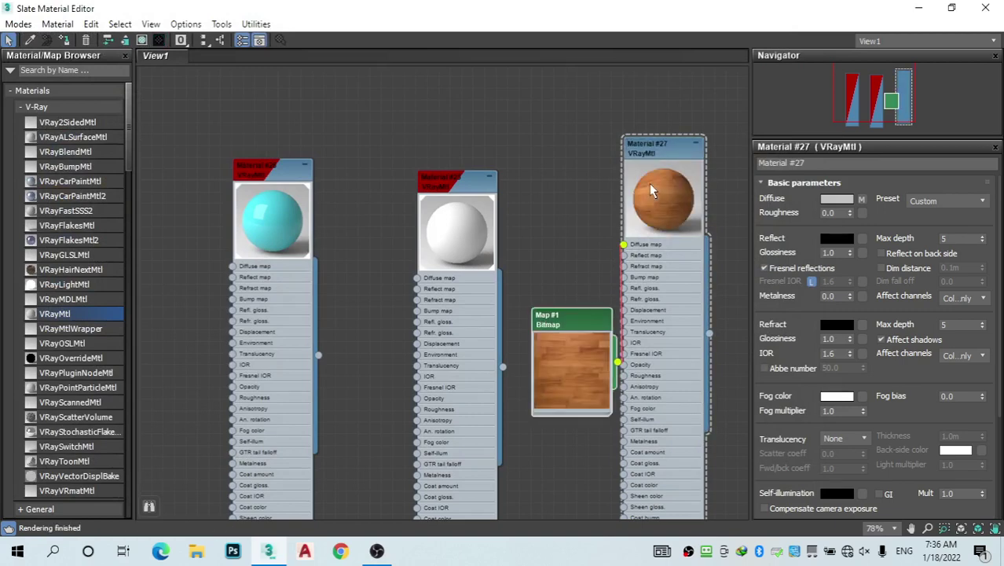
Add a Color Correction map above the wood bitmap, feed the bitmap into it, and connect it to the wood material's Reflect map
left_click_drag(650, 183, 702, 175)
middle_click_drag(521, 240, 355, 267)
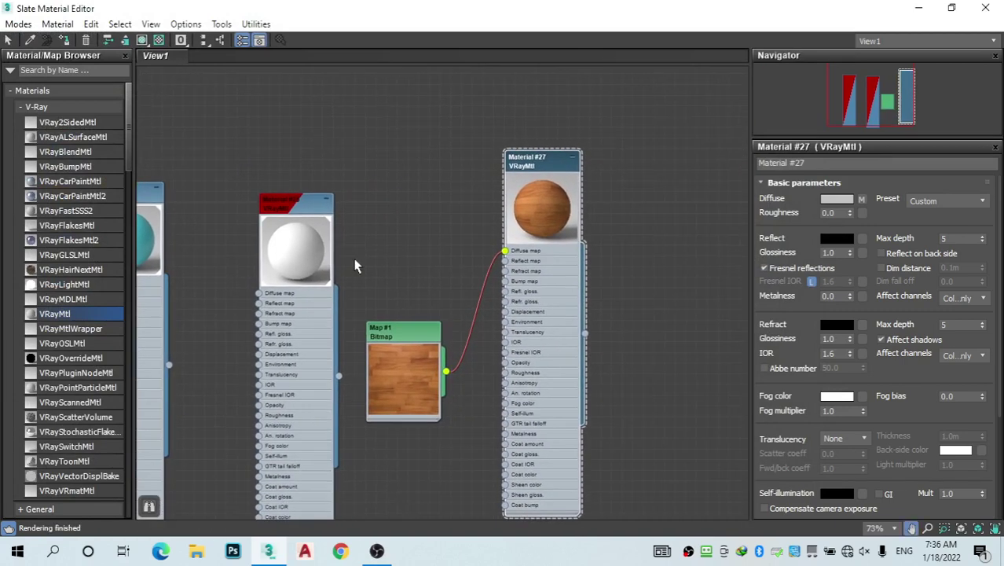
scroll(80, 339, "down", 15)
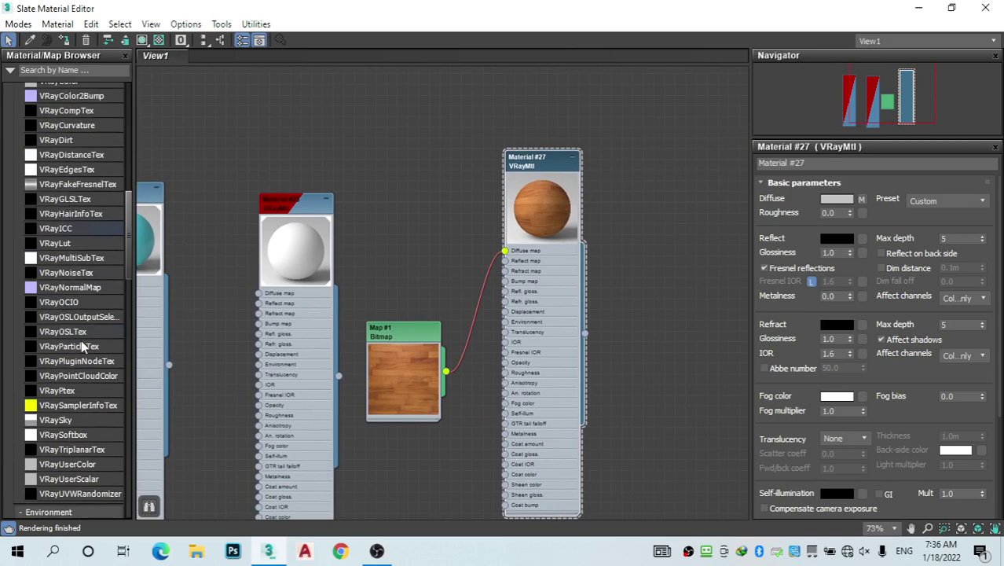
scroll(81, 346, "down", 3)
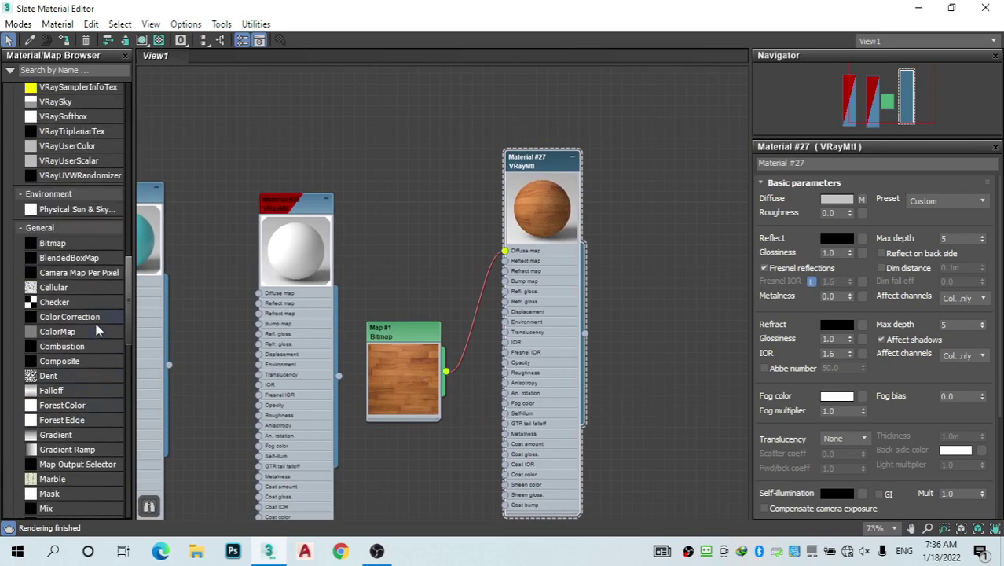
left_click_drag(445, 120, 386, 204)
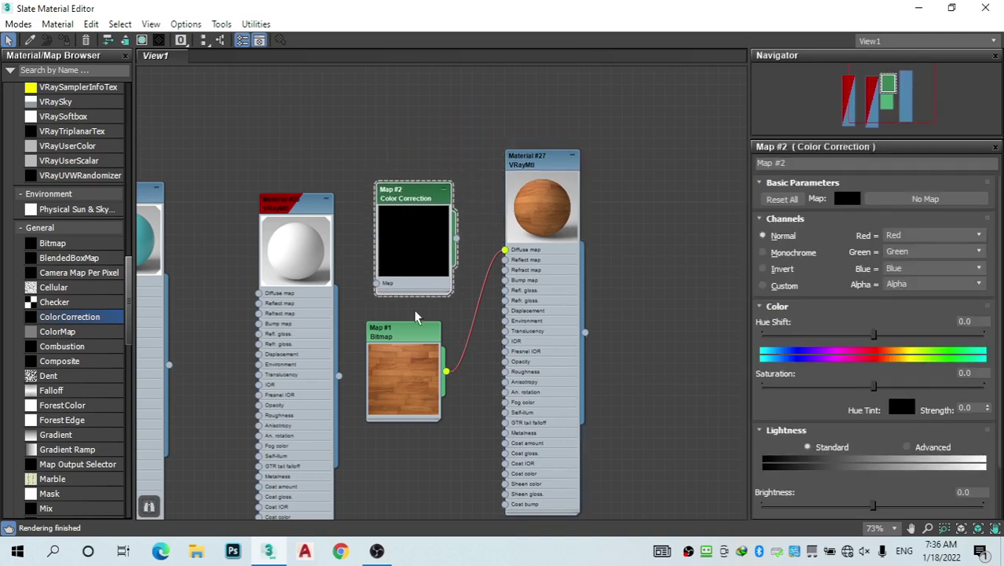
left_click_drag(400, 306, 377, 282)
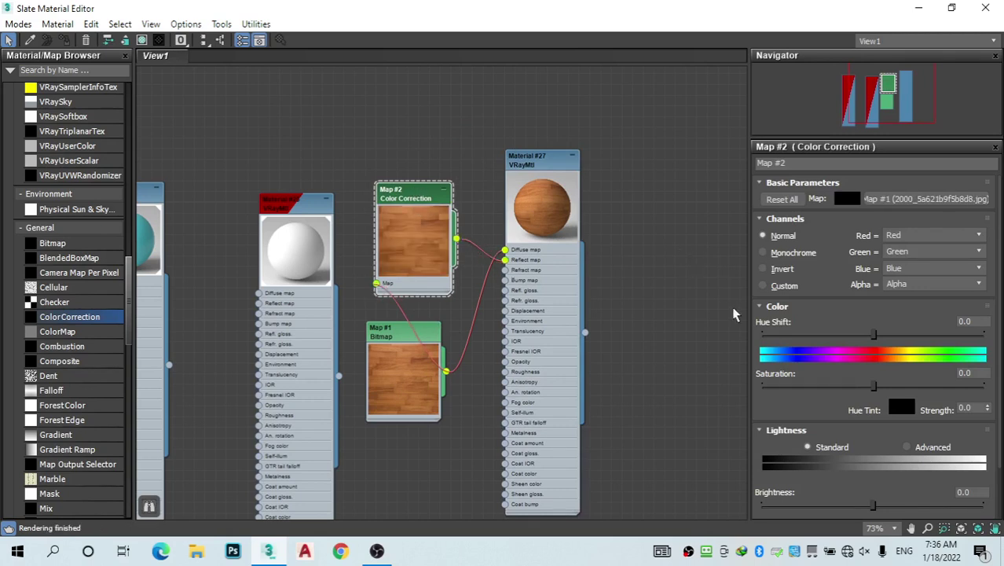
left_click_drag(399, 200, 410, 145)
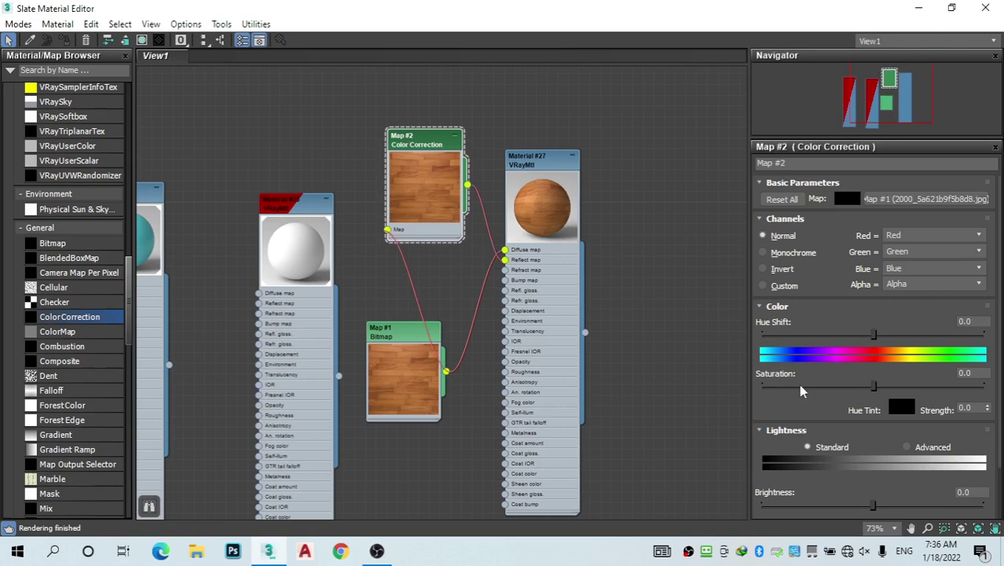
Desaturate the reflection's Color Correction map to a saturation of -97.342 and set its contrast to 32.89
left_click_drag(800, 387, 767, 388)
left_click_drag(861, 416, 860, 302)
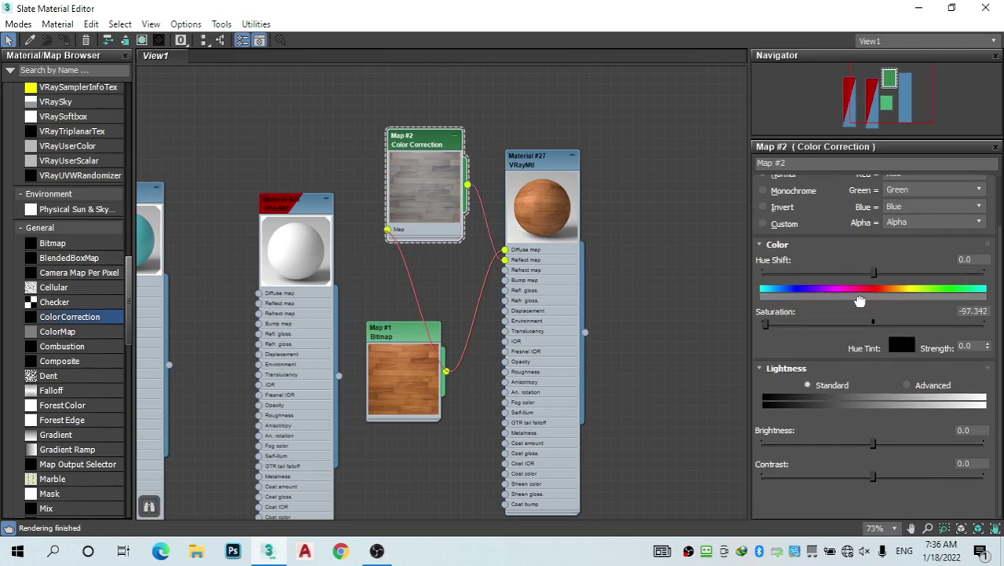
left_click(909, 477)
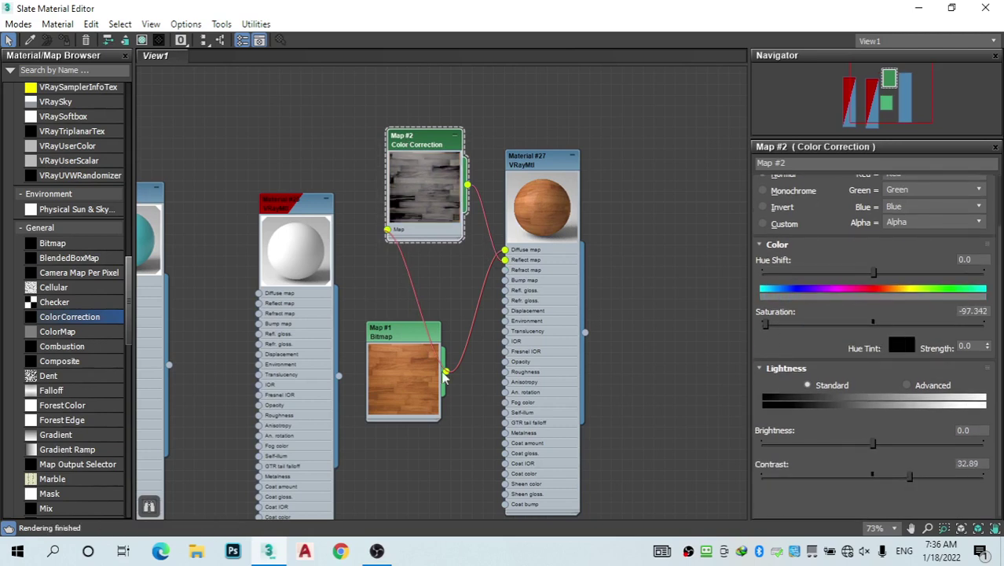
Add a second Color Correction map, place it just below the wood bitmap, and open its parameters
middle_click_drag(378, 312, 391, 220)
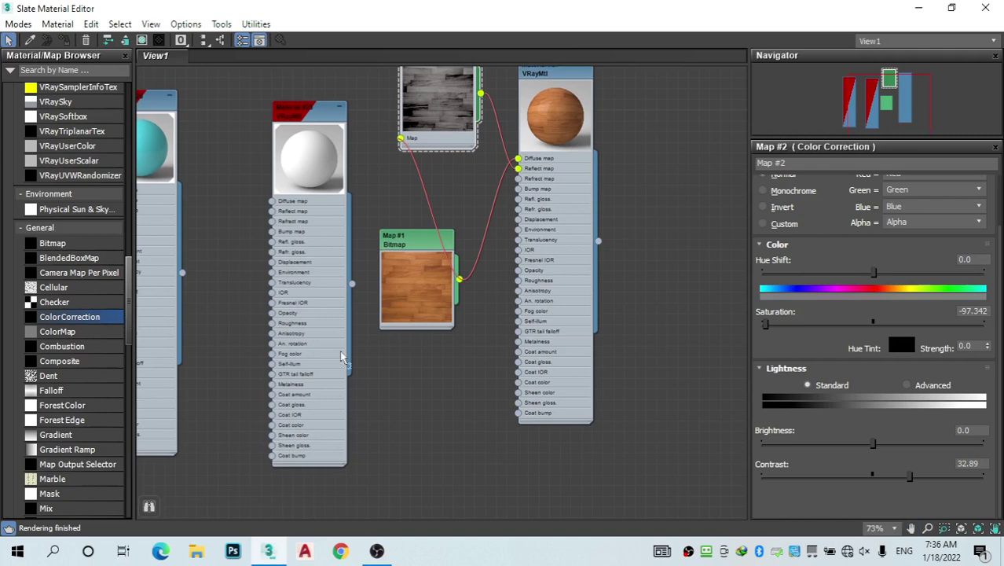
left_click_drag(341, 351, 343, 353)
double_click(359, 378)
double_click(364, 376)
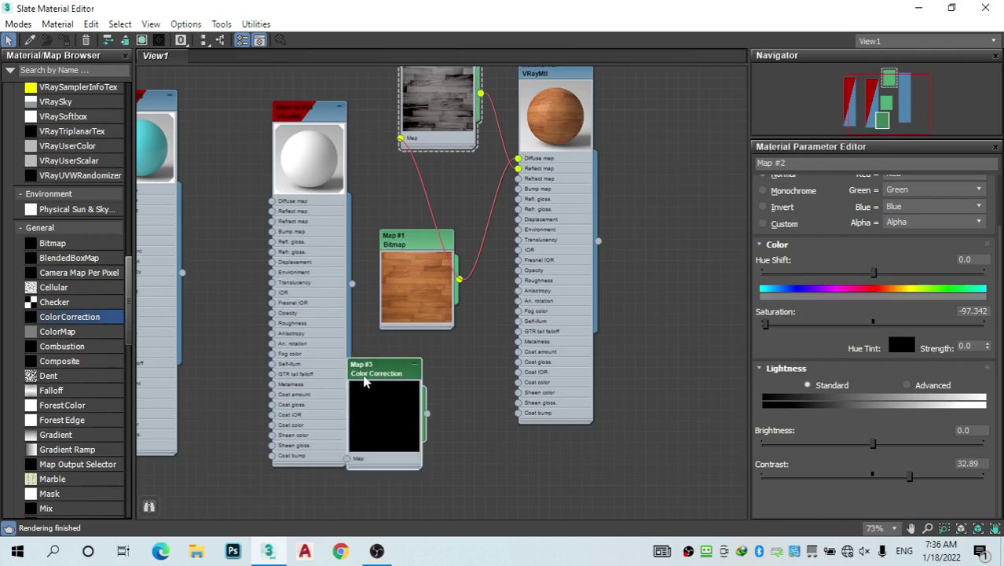
left_click(365, 382)
left_click(439, 362)
left_click_drag(393, 371, 447, 347)
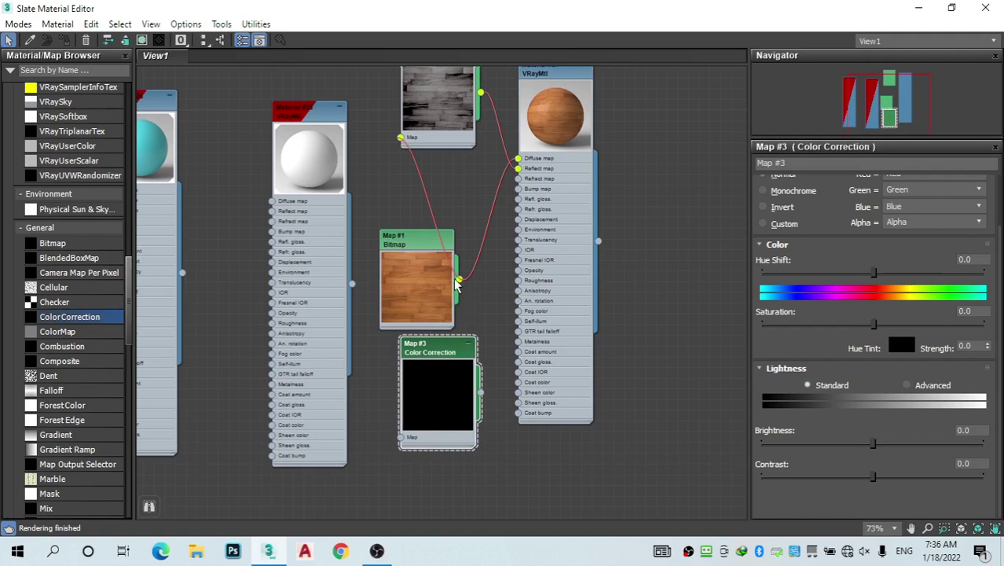
Feed the wood bitmap through the second Color Correction into the Bump map, with saturation -100 and contrast 48.173
left_click_drag(460, 280, 401, 437)
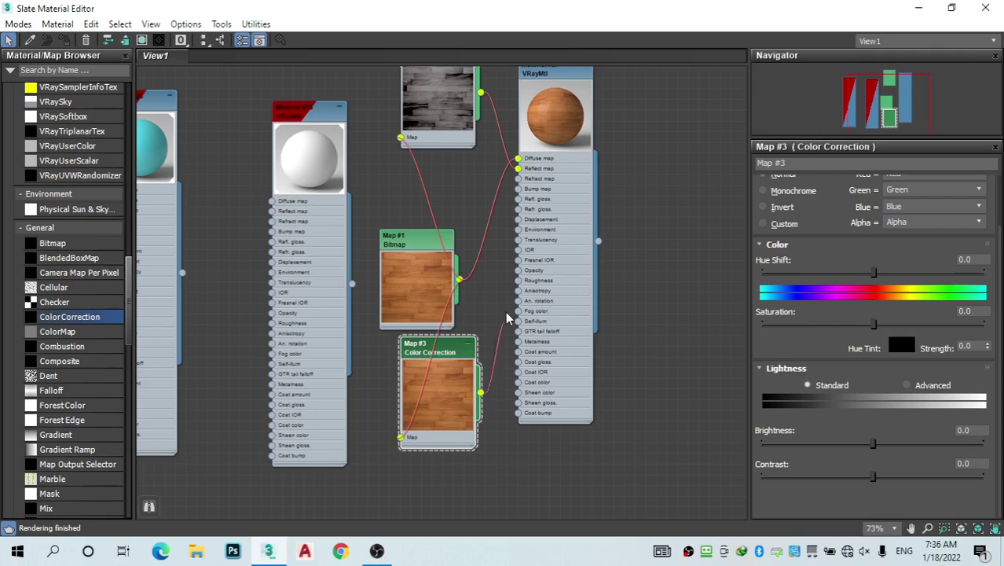
left_click_drag(507, 318, 512, 196)
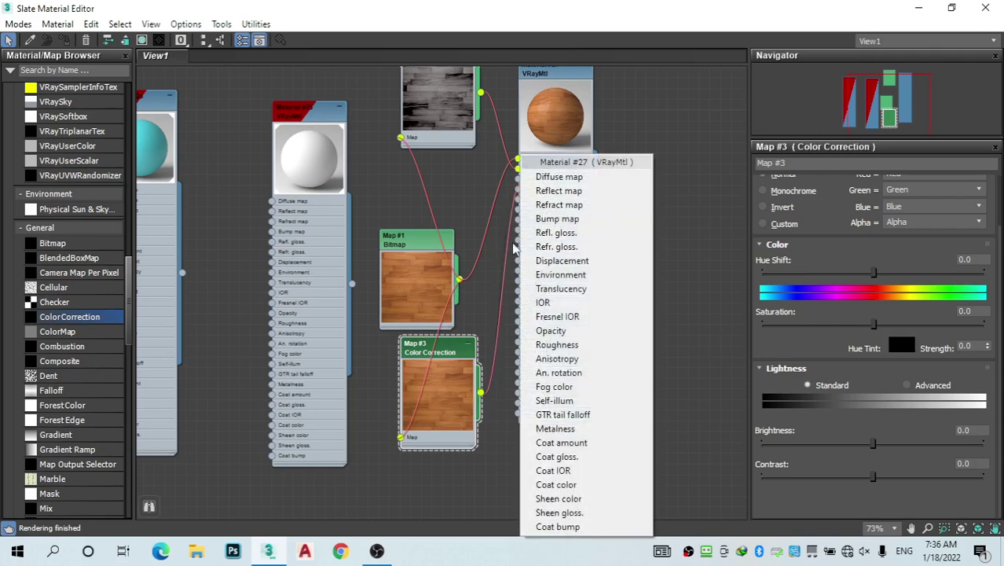
left_click(363, 416)
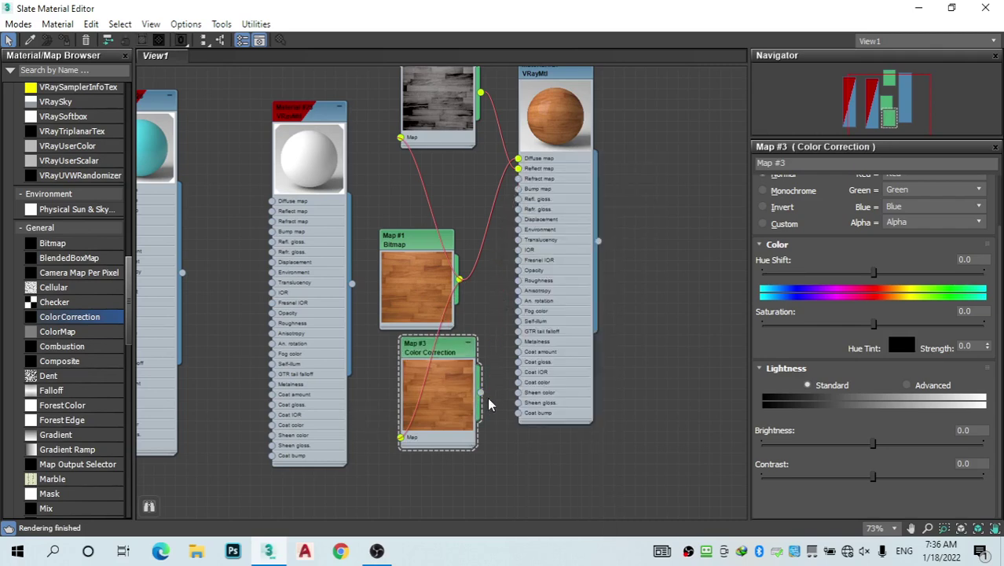
left_click_drag(481, 395, 518, 188)
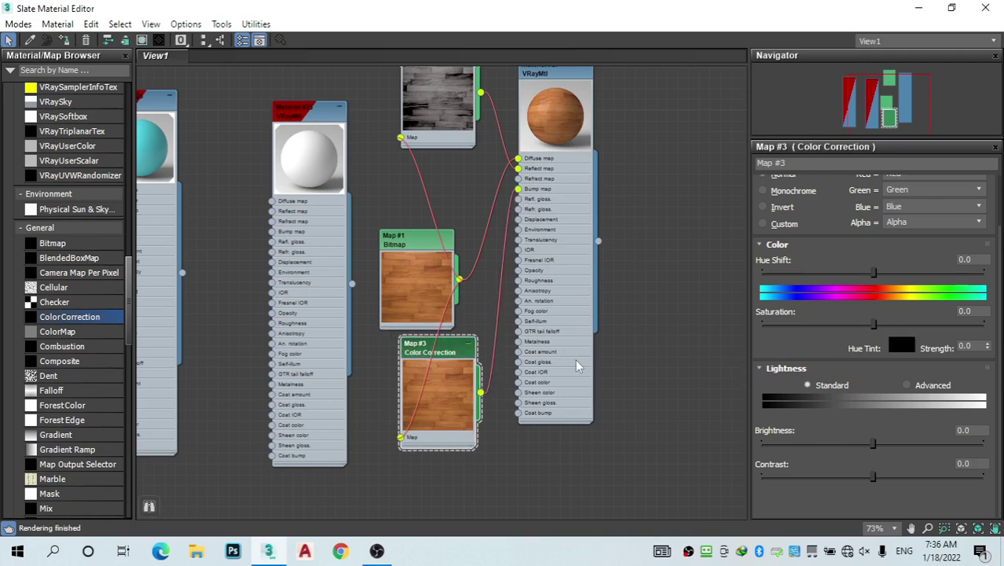
left_click_drag(845, 338, 691, 329)
left_click(926, 493)
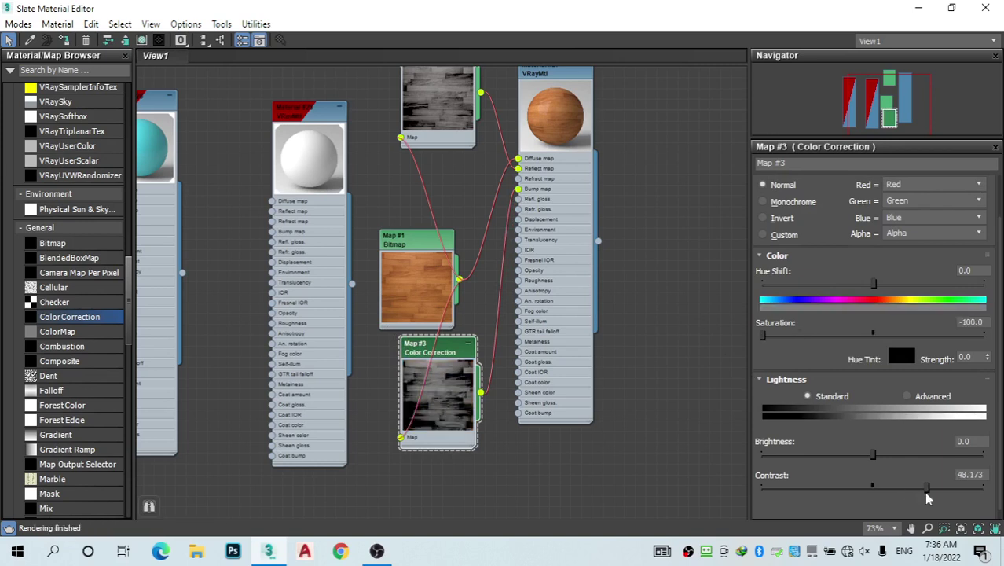
Assign the wood material to the ground plane and show it shaded in the viewport
left_click_drag(537, 117, 558, 165)
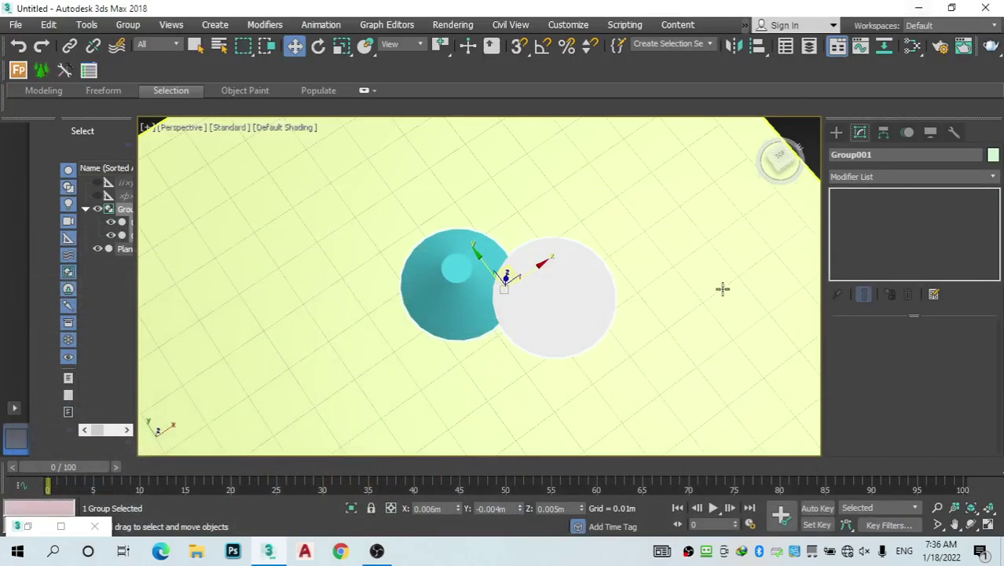
left_click(723, 289)
left_click(913, 49)
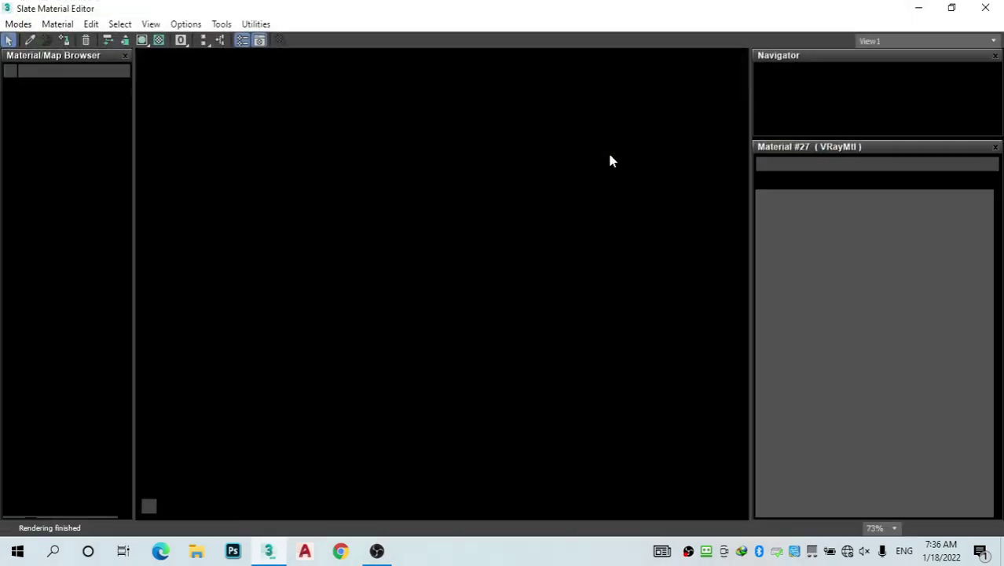
left_click(68, 41)
left_click(143, 42)
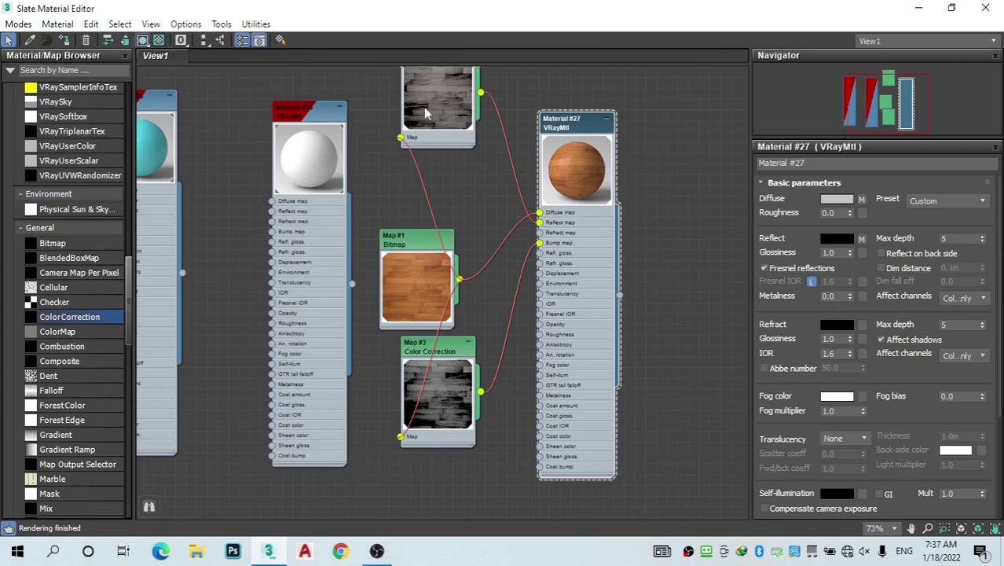
left_click(921, 8)
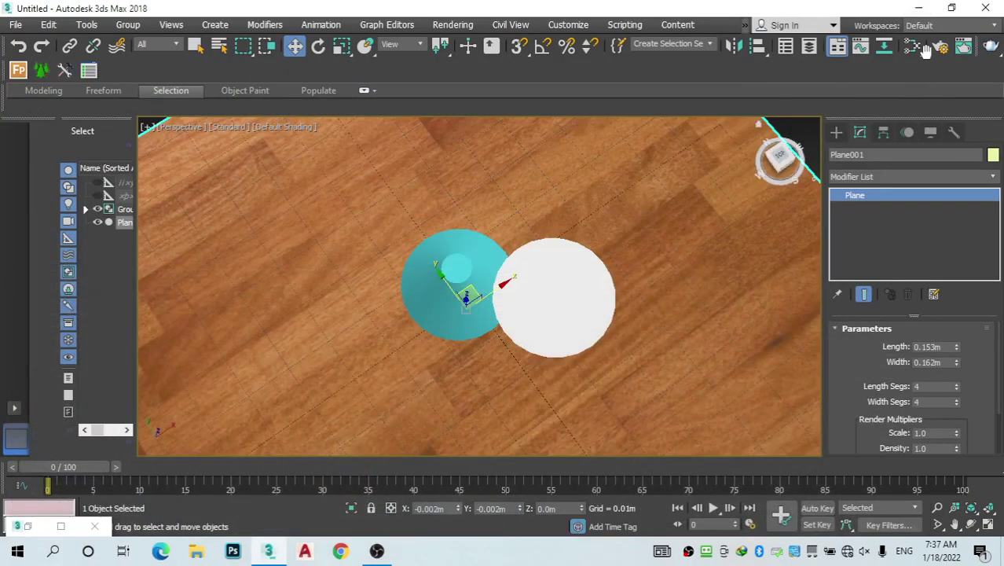
Add a UVW Map modifier to the ground plane
left_click(878, 180)
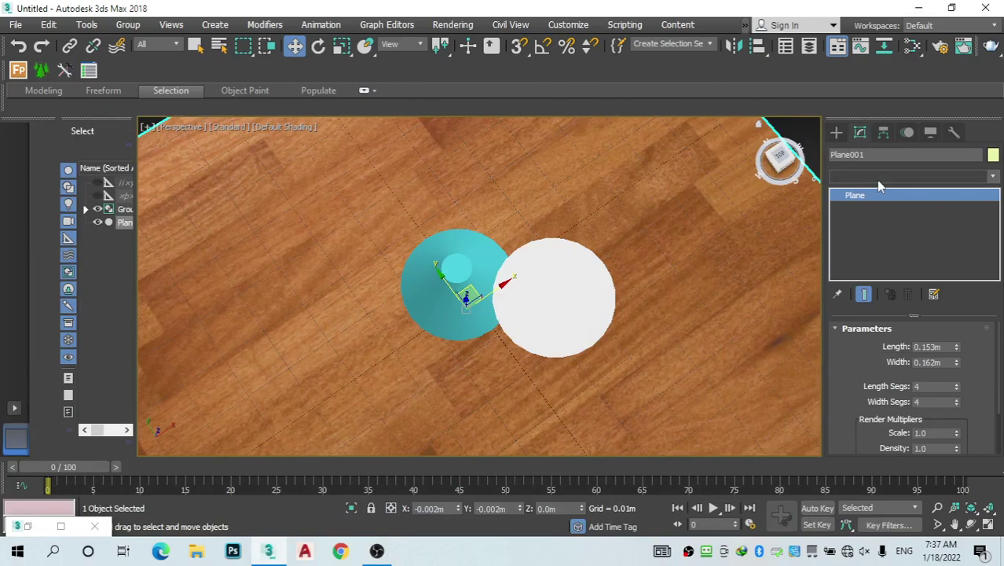
key("u")
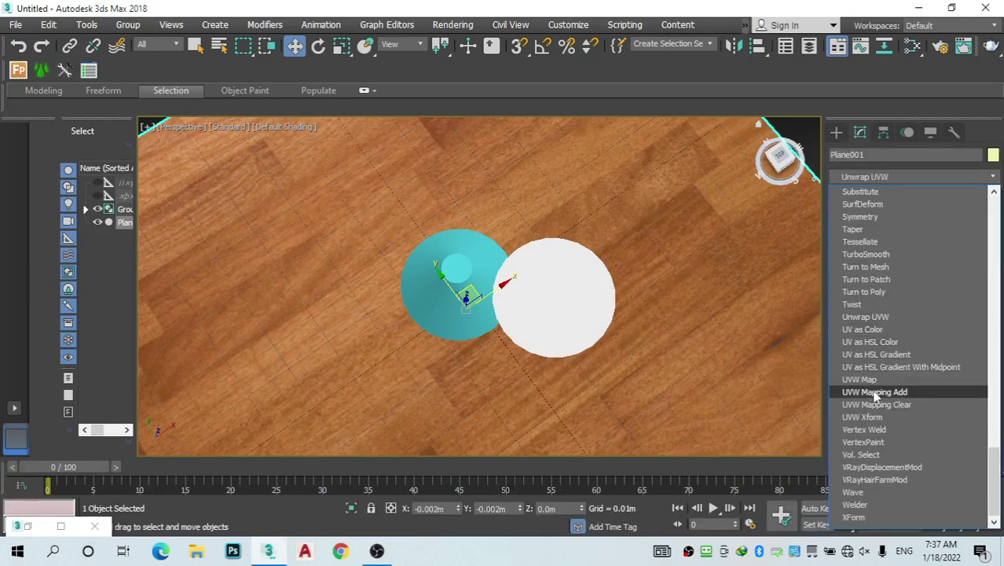
left_click(864, 380)
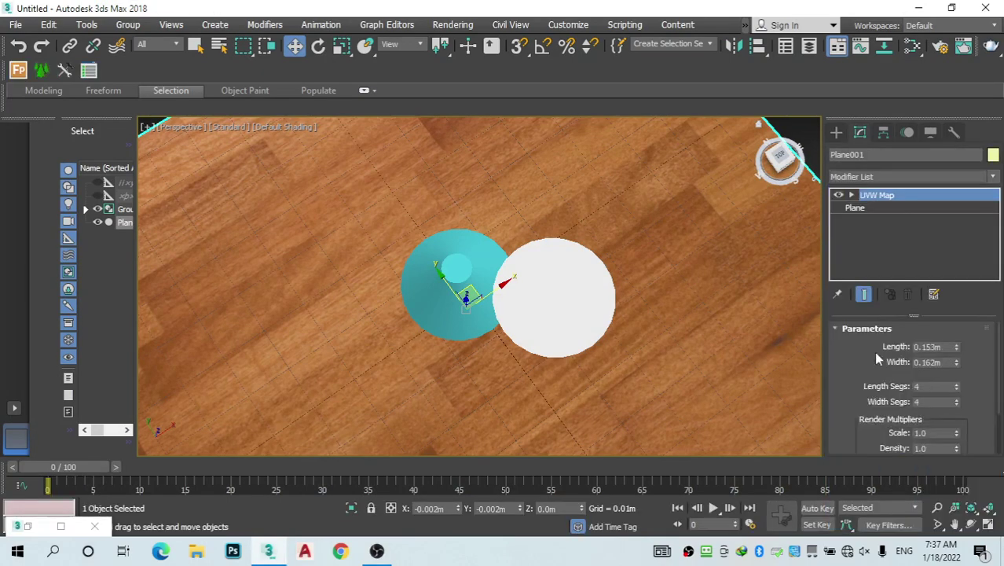
Scale the UVW Map gizmo uniformly down to about half the plane's size so the wood planks tile smaller
left_click(852, 195)
left_click(879, 208)
scroll(570, 254, "down", 5)
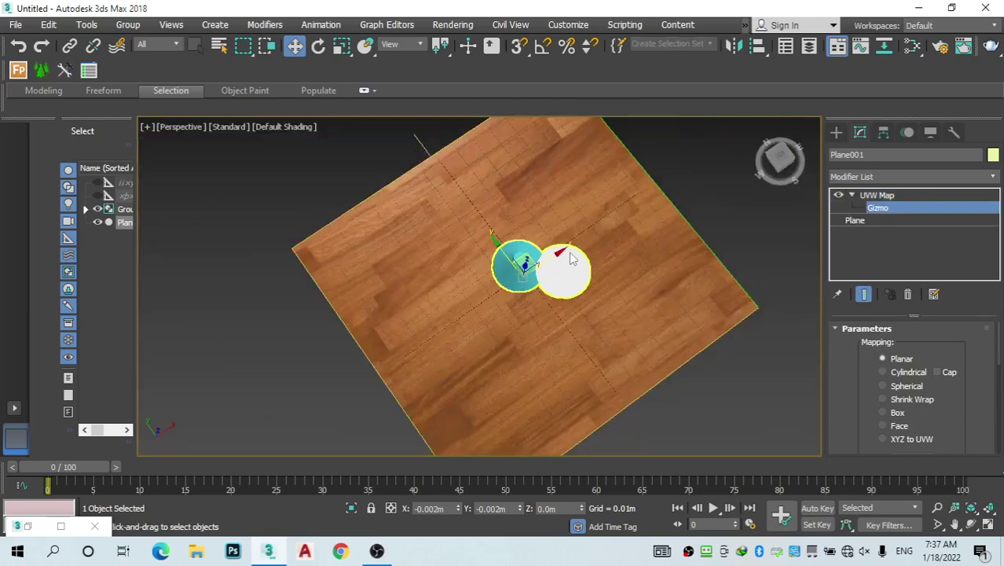
left_click(341, 46)
scroll(520, 244, "up", 3)
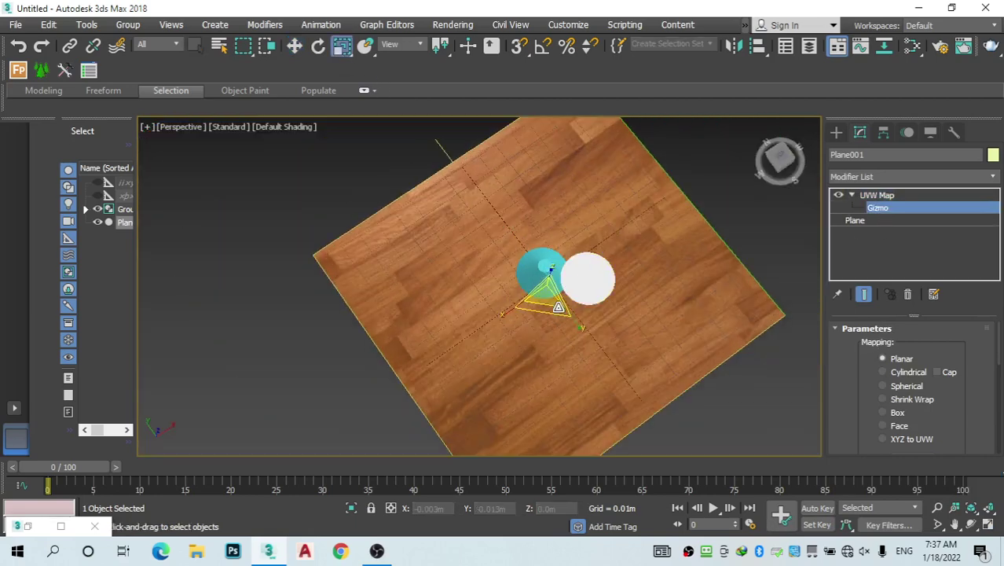
left_click_drag(550, 299, 555, 362)
left_click(852, 197)
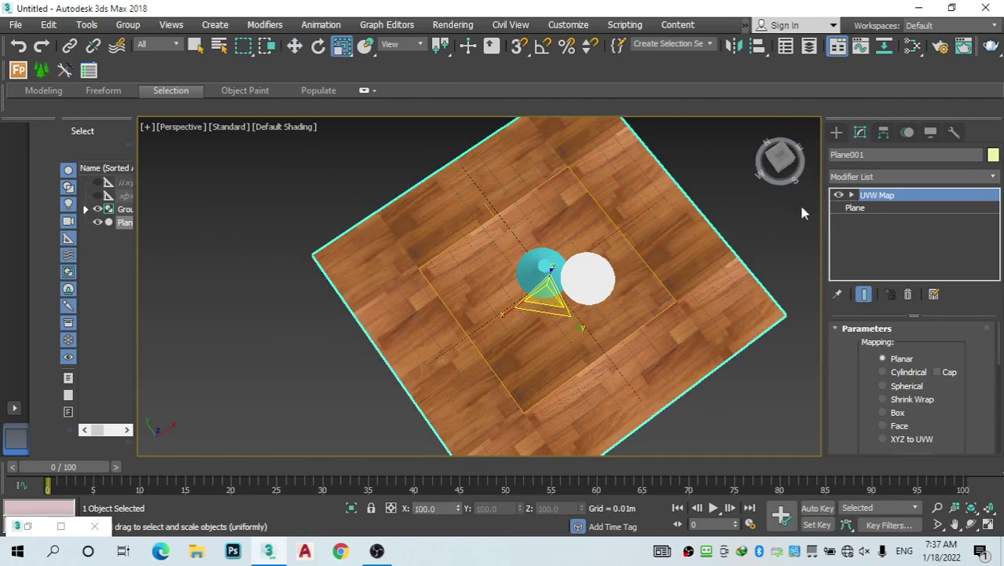
Deselect the ground plane and select the cone group
left_click(715, 192)
left_click(584, 269)
scroll(584, 269, "up", 4)
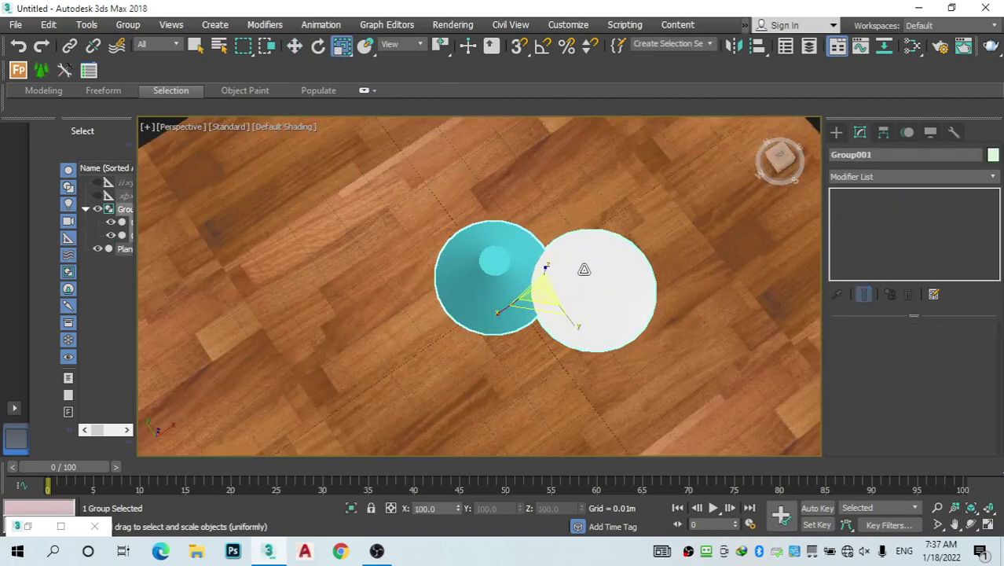
Clone the cone group as a single copy placed diagonally beside the original on the wood floor
left_click(294, 46)
scroll(559, 217, "down", 3)
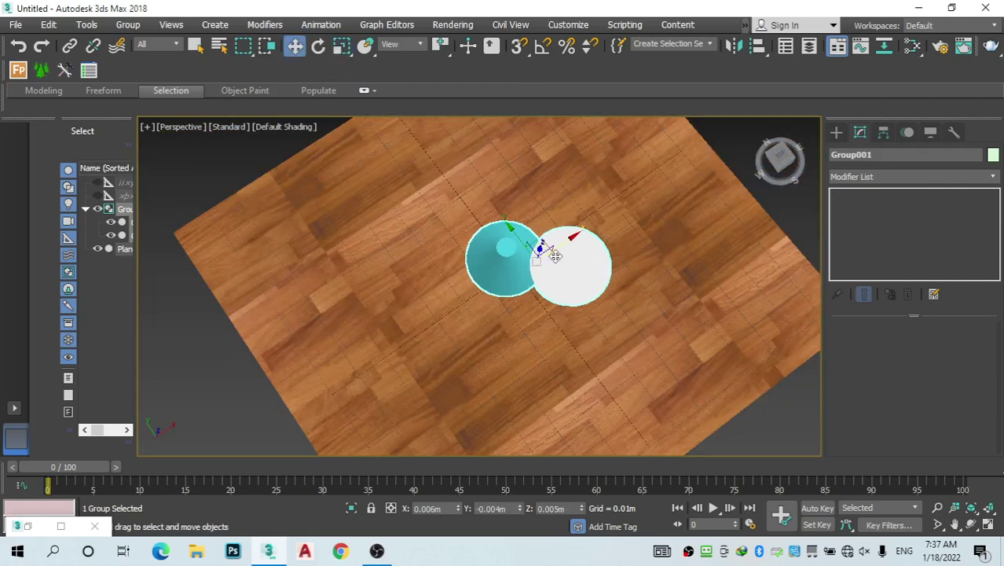
mouse_move(547, 244)
left_mouse_down("shift")
mouse_move(568, 302)
mouse_move(615, 326)
left_mouse_up("shift")
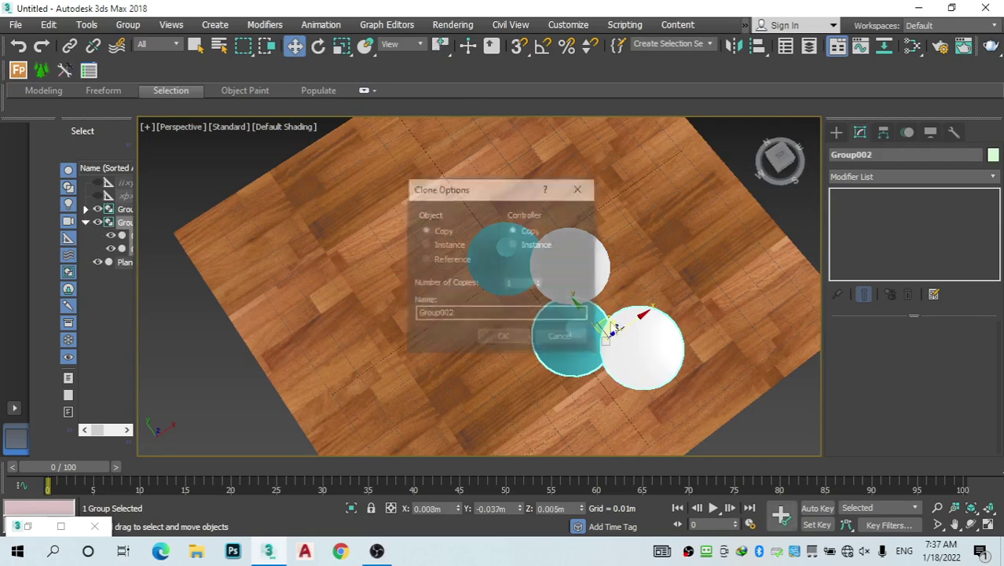
left_click(512, 337)
left_click(504, 338)
Select both cone groups and clone them together as copies, offset beside the originals
left_click(560, 289, "ctrl")
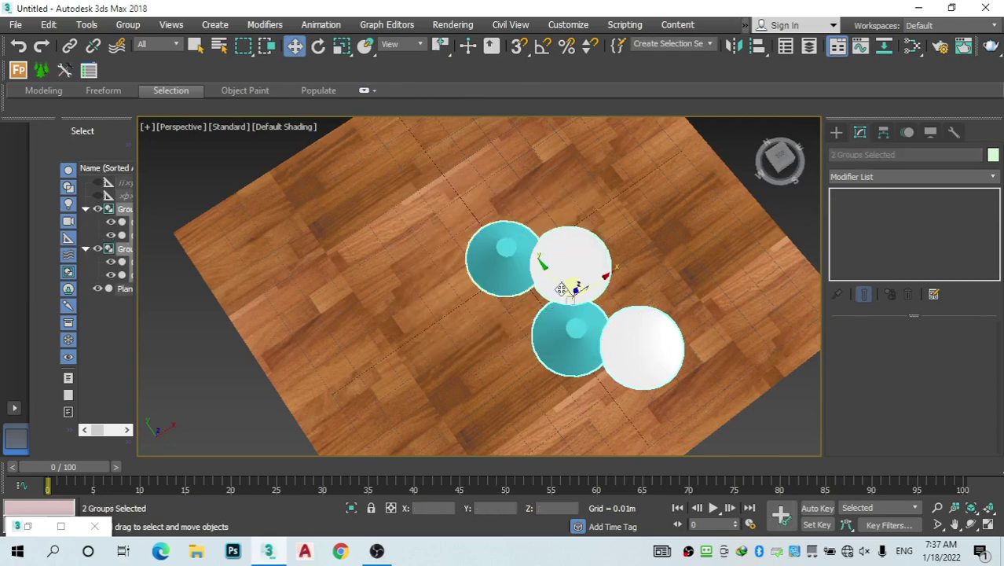
mouse_move(580, 284)
left_mouse_down()
mouse_move(492, 300)
mouse_move(522, 236)
mouse_move(538, 237)
left_mouse_up()
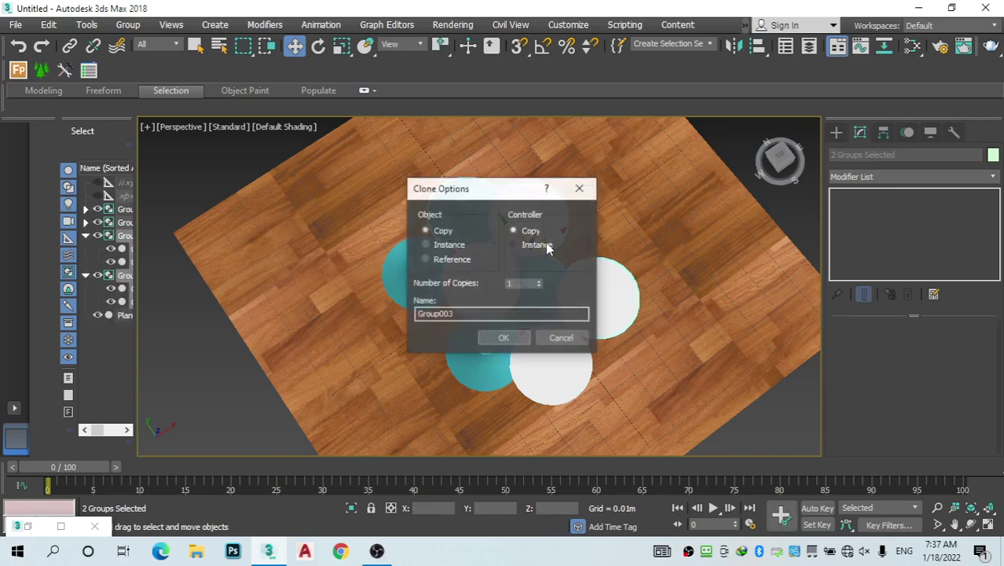
left_click(505, 339)
Scale the two newly copied cone groups up slightly and uniformly, and raise them vertically above the floor plane's surface
left_click(342, 44)
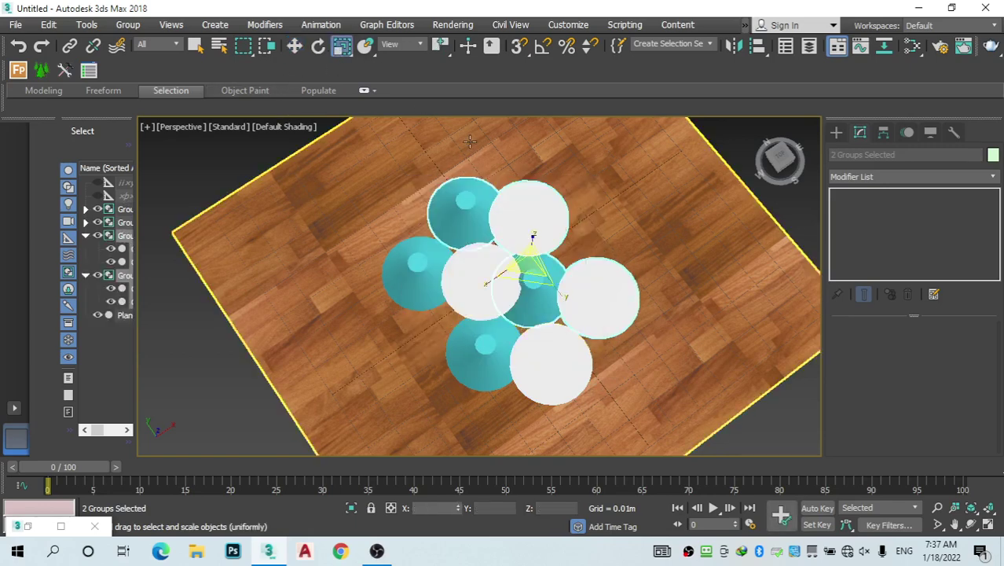
left_click_drag(531, 265, 529, 250)
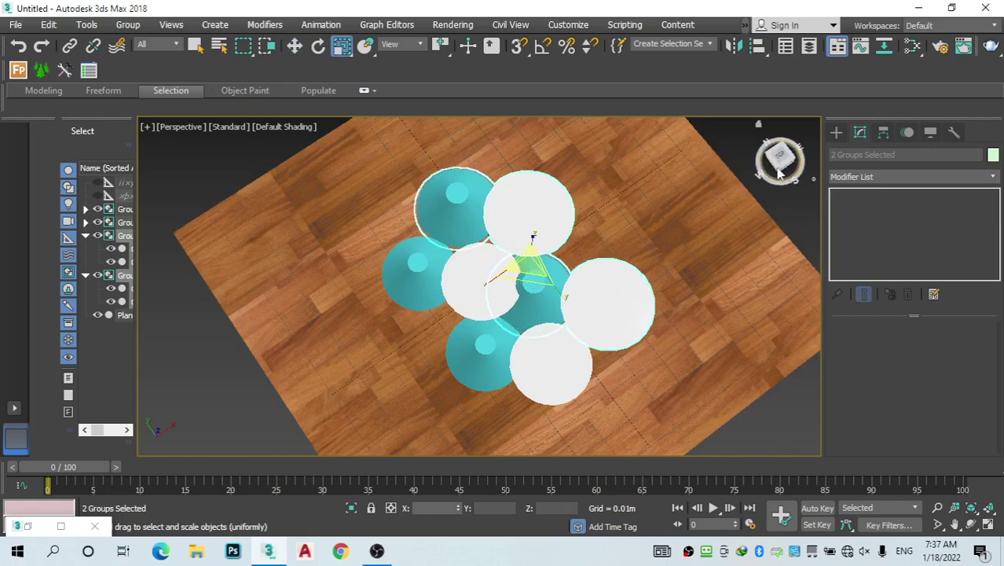
left_click_drag(779, 156, 790, 123)
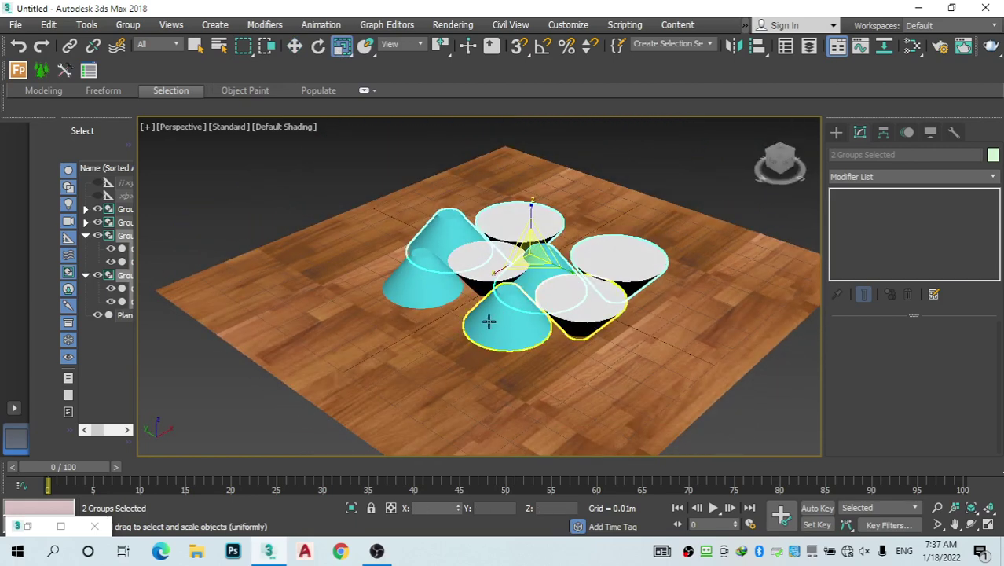
scroll(511, 307, "up", 4)
left_click(295, 45)
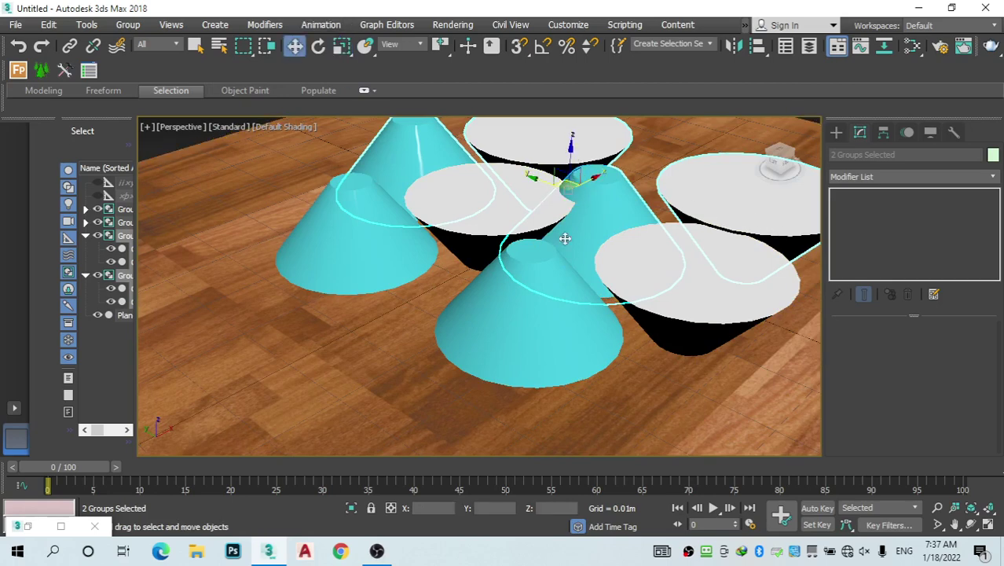
scroll(567, 237, "up", 3)
left_click_drag(566, 145, 569, 135)
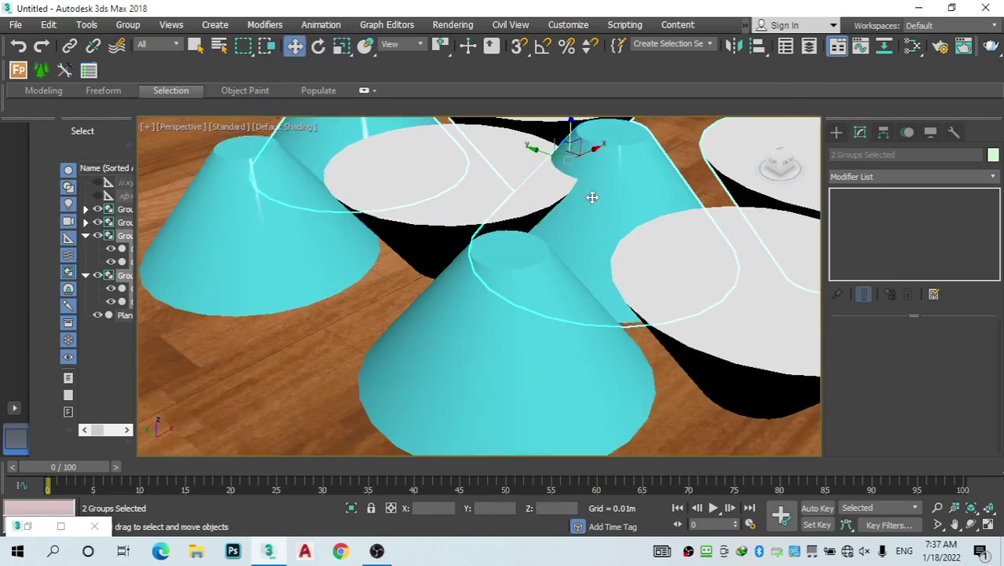
Move the two enlarged cone groups across the floor so they stand clear behind the smaller pair
scroll(590, 213, "down", 8)
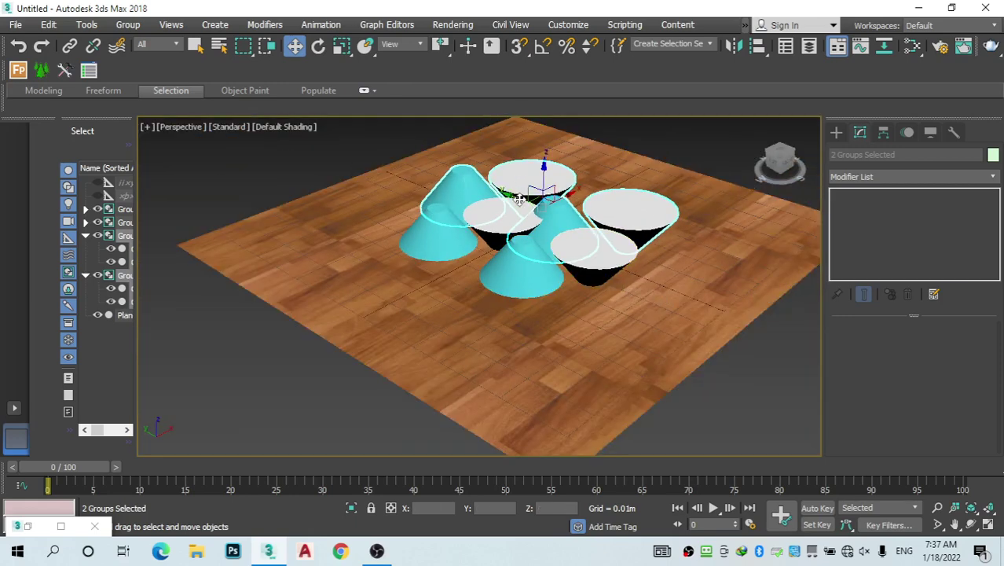
left_click_drag(520, 200, 553, 194)
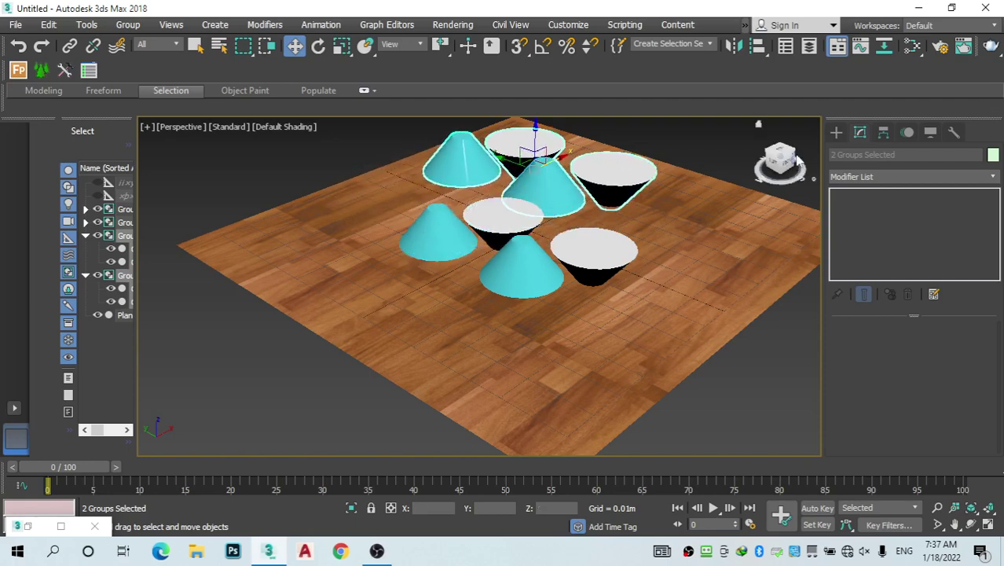
middle_click_drag(543, 211, 578, 436, "alt")
scroll(492, 189, "down", 3)
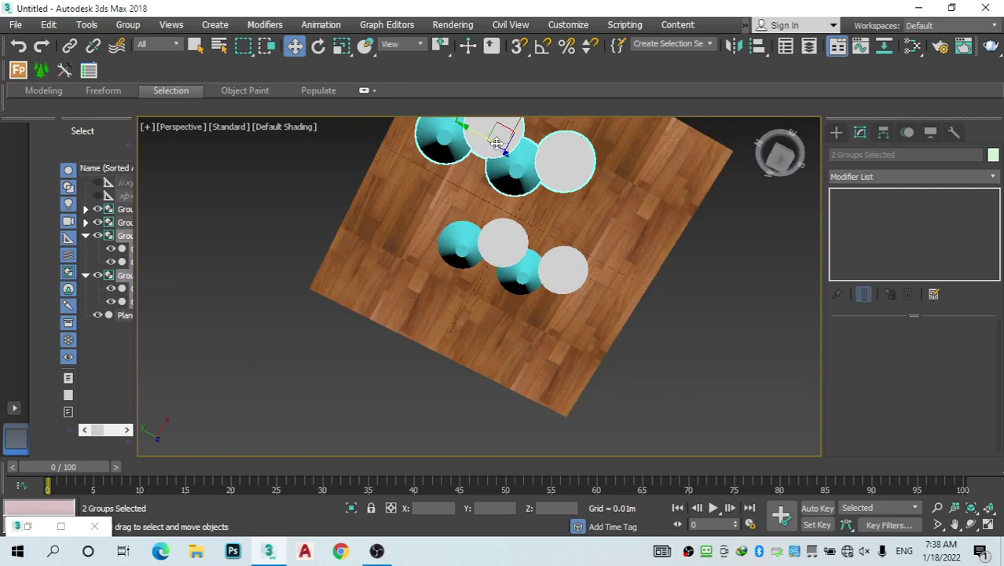
left_click_drag(500, 132, 466, 173)
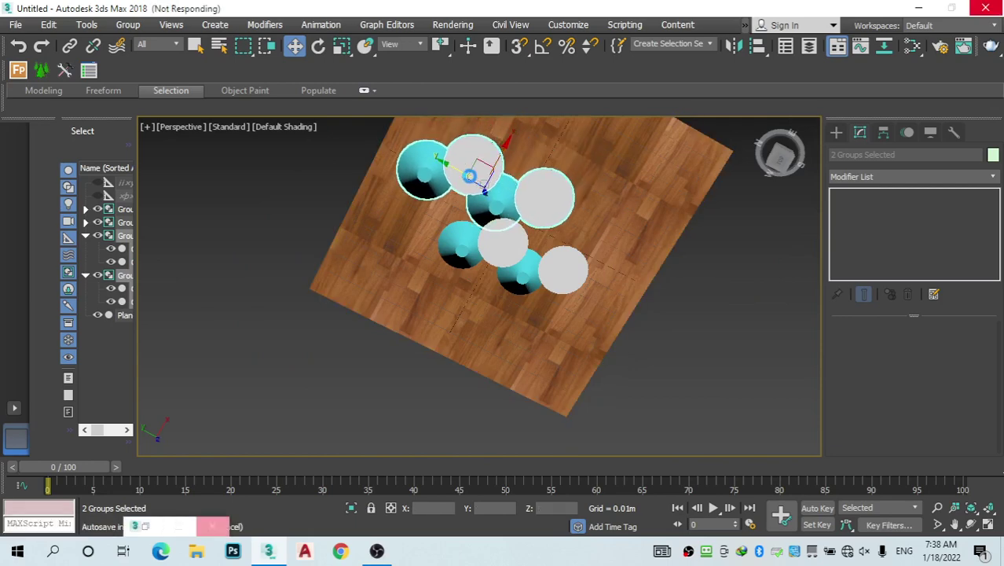
left_click_drag(470, 178, 448, 165)
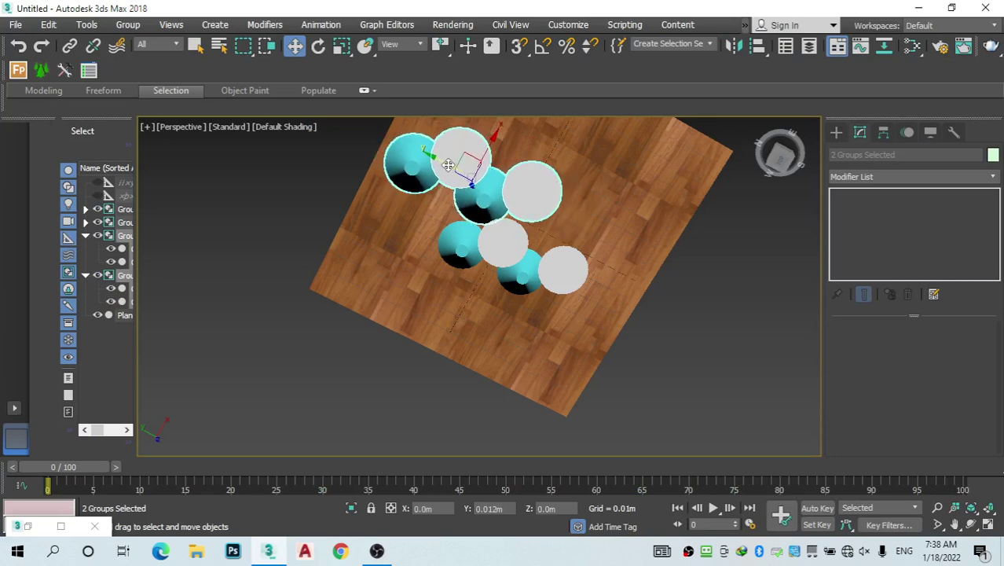
Create a VRayPhysicalCamera with AutoGrid on the floor in front of the cones, with its target beyond them
scroll(488, 175, "down", 4)
mouse_move(773, 160)
left_mouse_down()
mouse_move(795, 141)
mouse_move(783, 163)
mouse_move(770, 154)
left_mouse_up()
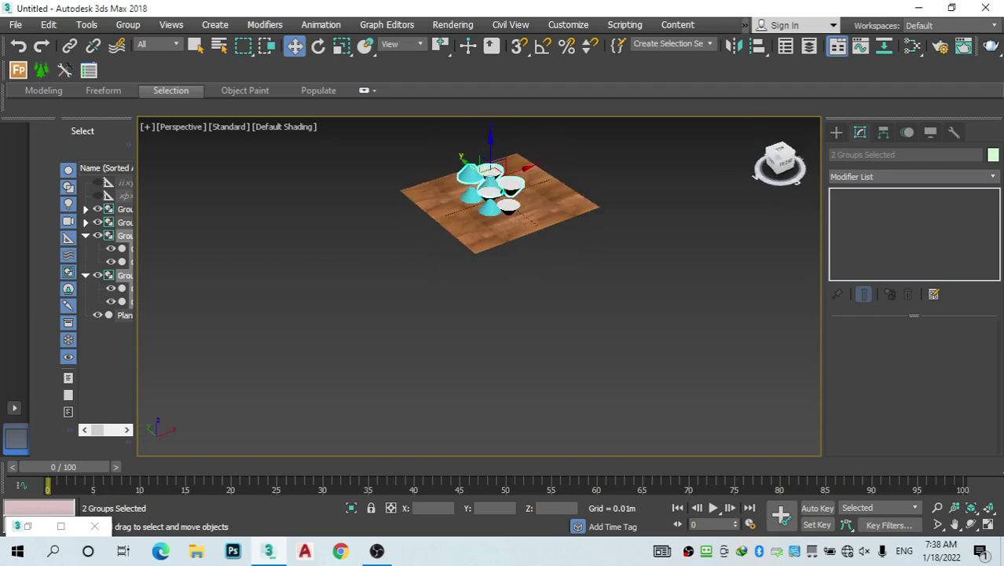
scroll(495, 193, "up", 5)
scroll(499, 225, "up", 2)
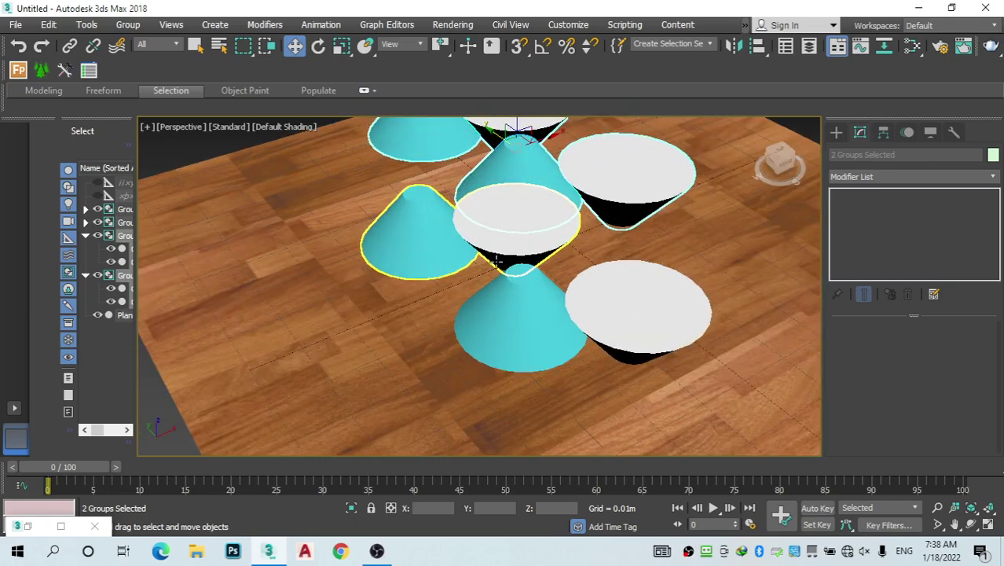
scroll(437, 277, "down", 5)
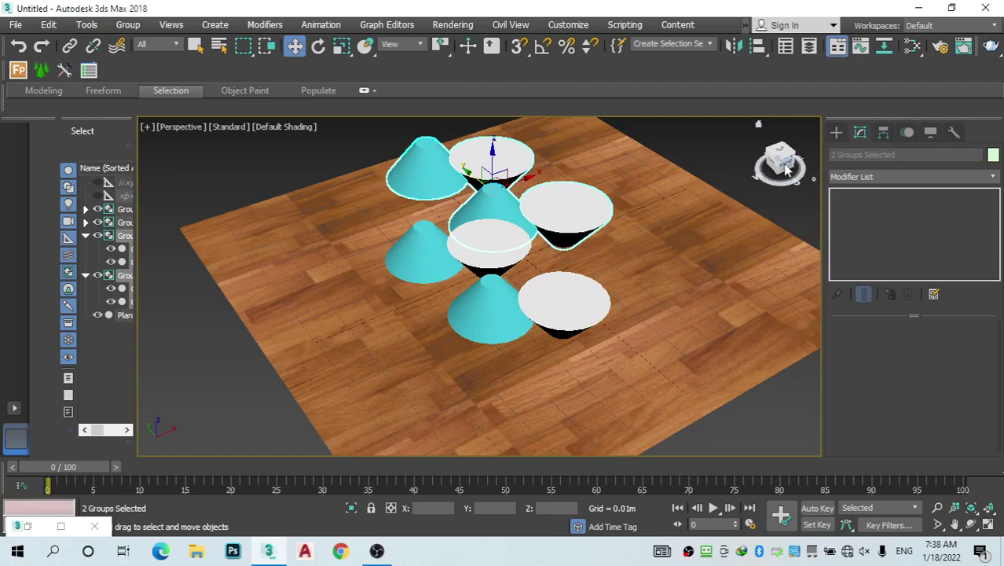
mouse_move(786, 169)
left_mouse_down()
mouse_move(783, 154)
mouse_move(771, 168)
left_mouse_up()
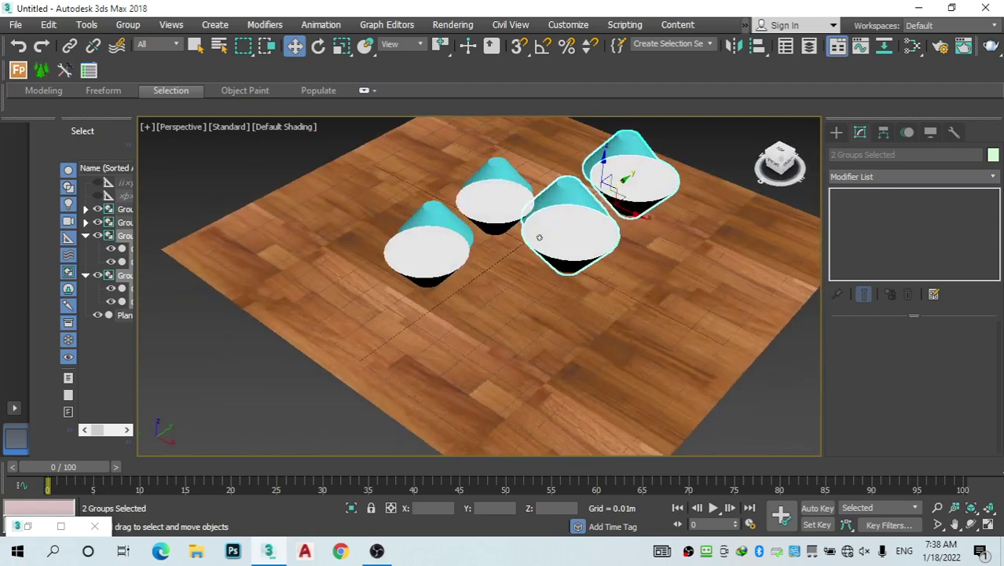
left_click(838, 133)
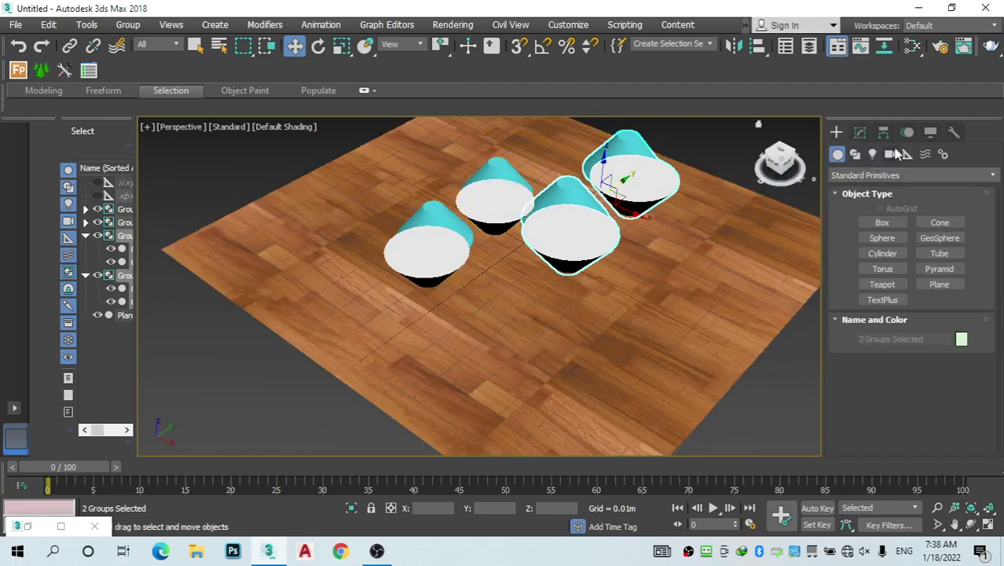
left_click(892, 154)
left_click(881, 175)
left_click(866, 199)
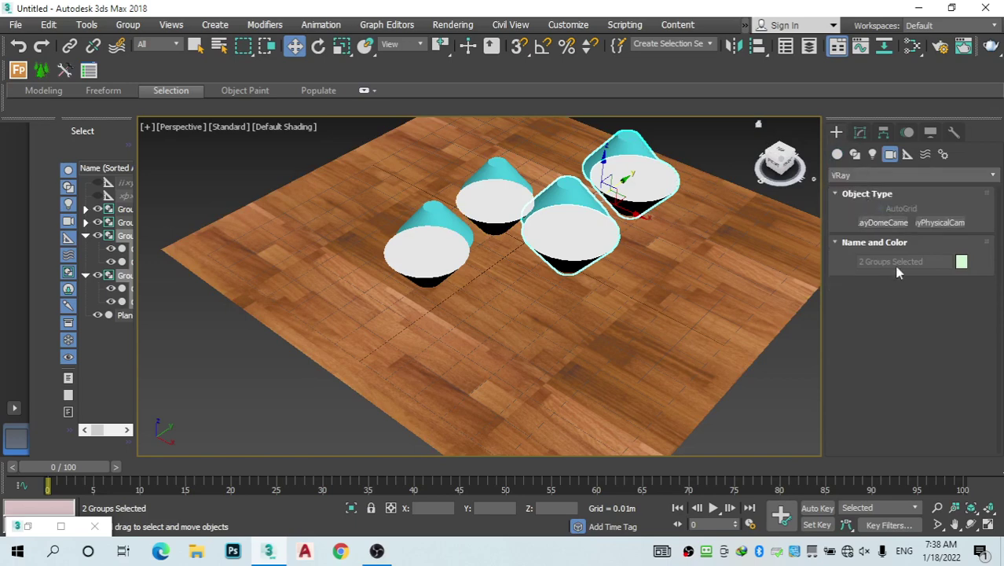
left_click(940, 225)
left_click(890, 207)
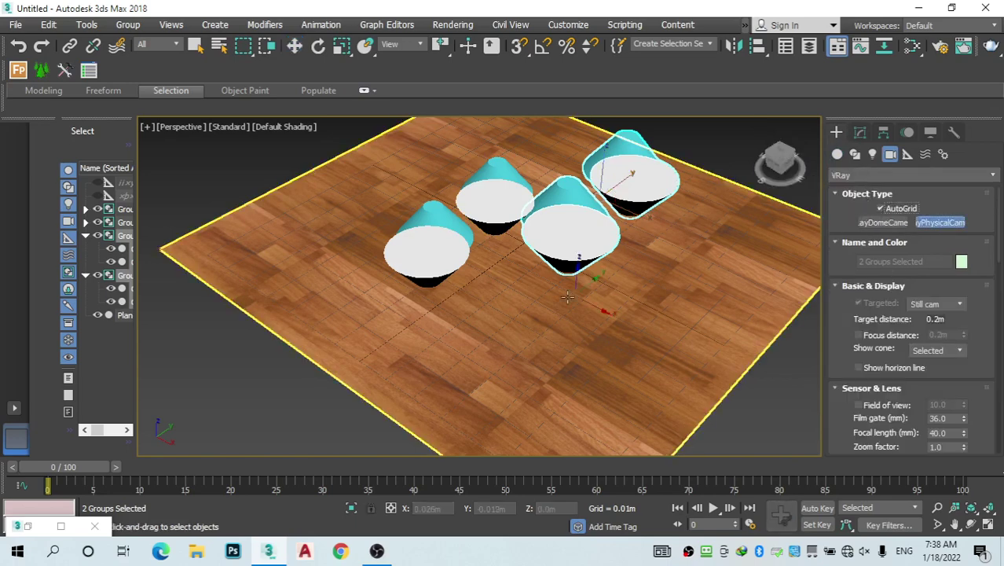
left_click_drag(461, 333, 744, 69)
key("w")
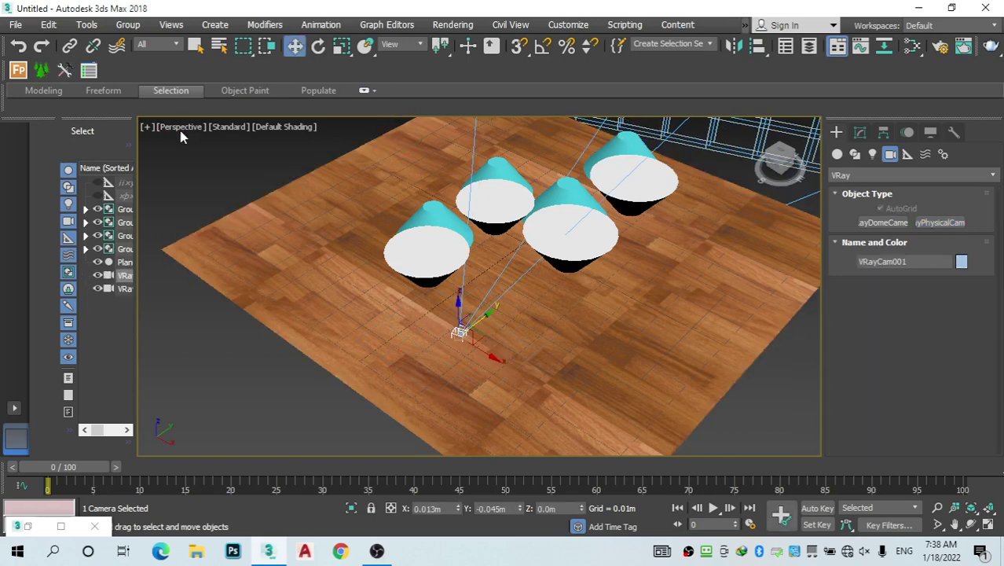
Look through VRayCam001 with safe frames shown, panning the camera slightly up off the floor
left_click(180, 132)
left_click(187, 131)
mouse_move(233, 142)
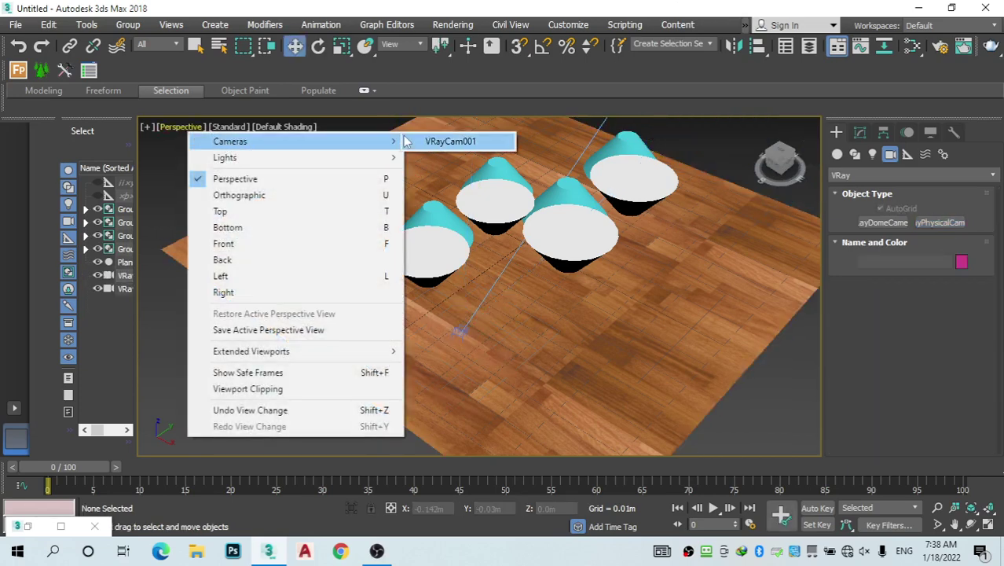
left_click(437, 142)
middle_click_drag(552, 200, 549, 230)
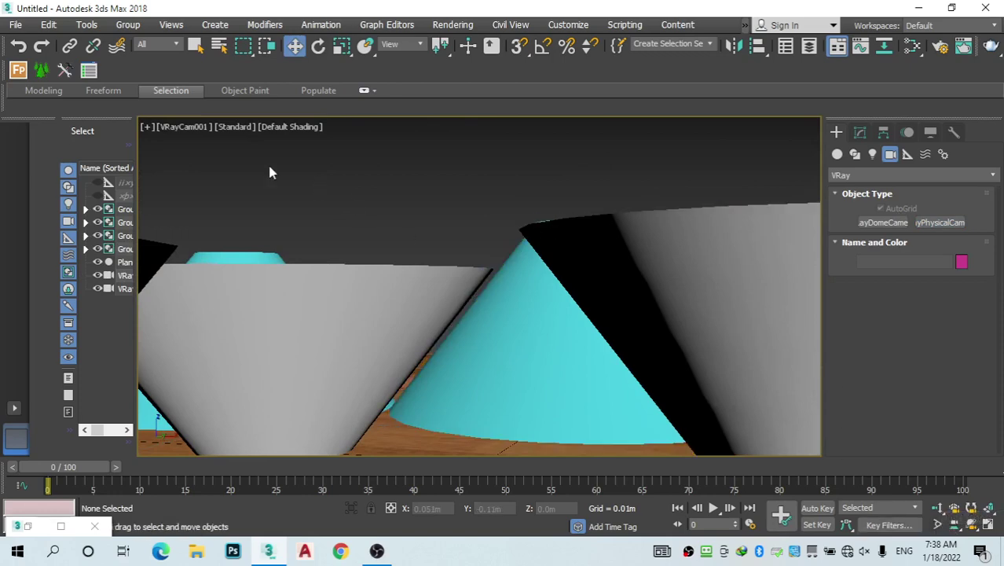
key("shift+f")
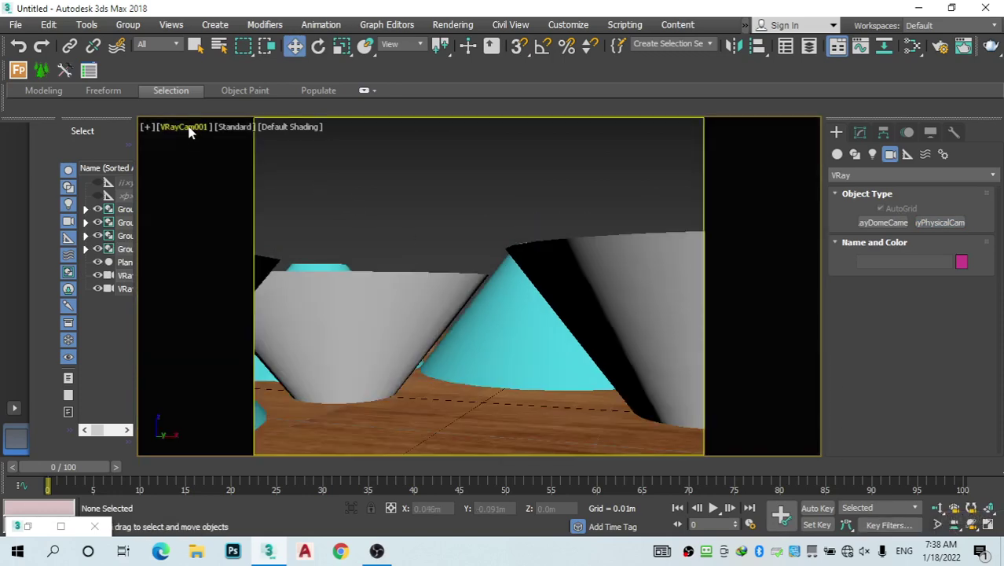
Select the V-Ray camera and set its film gate to 59.4 mm for a wider view
left_click(189, 128)
left_click(292, 406)
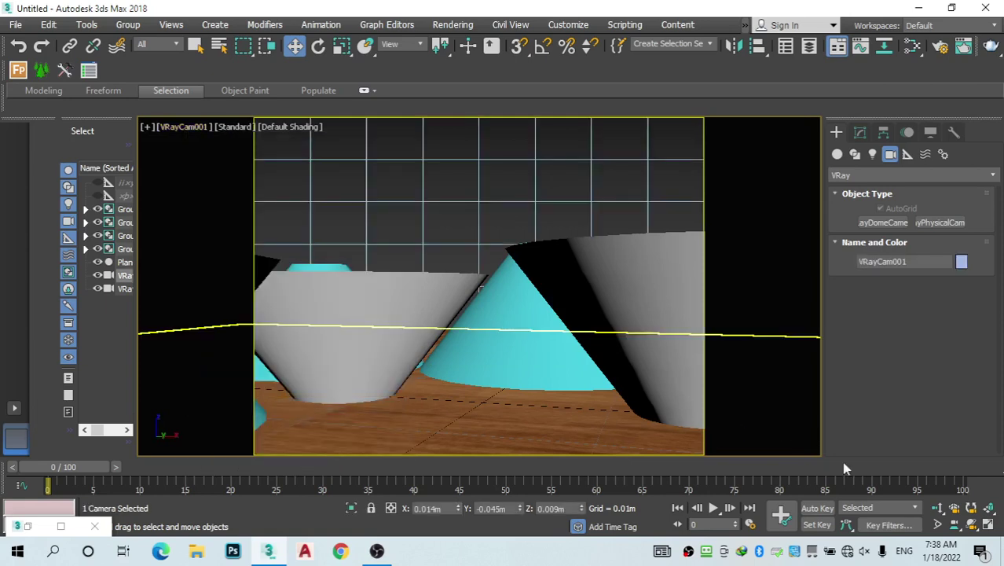
left_click(859, 132)
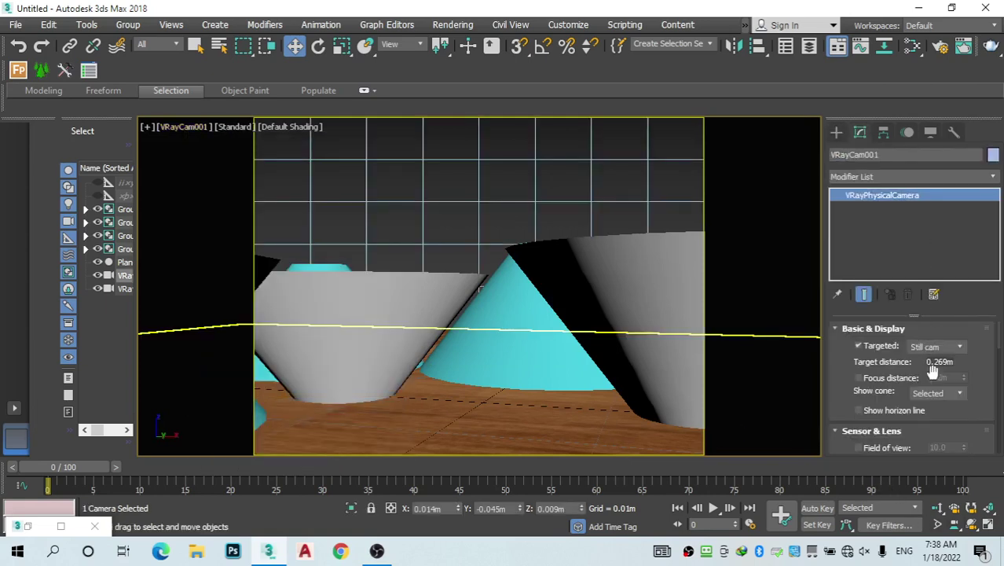
scroll(939, 393, "down", 3)
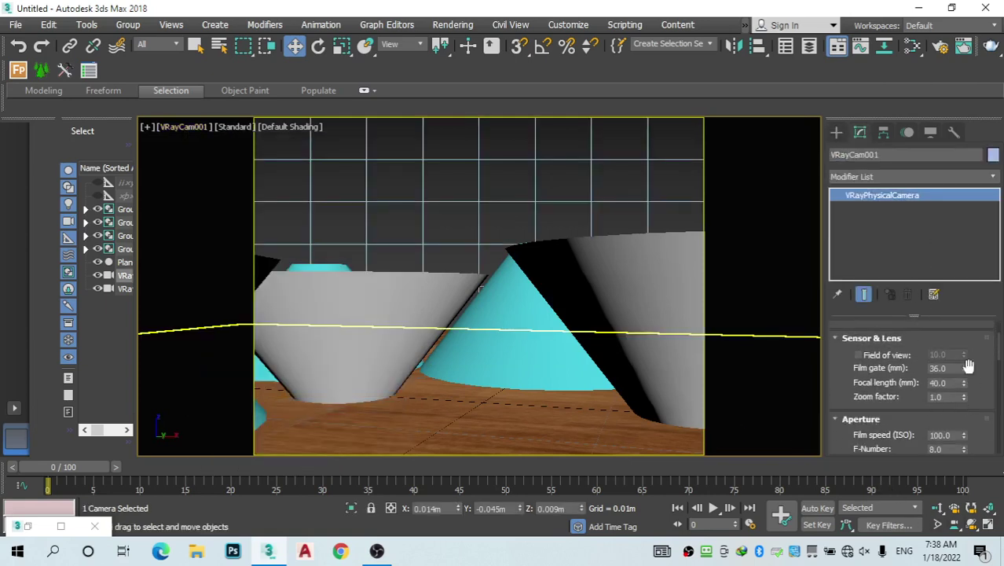
left_click_drag(964, 368, 944, 319)
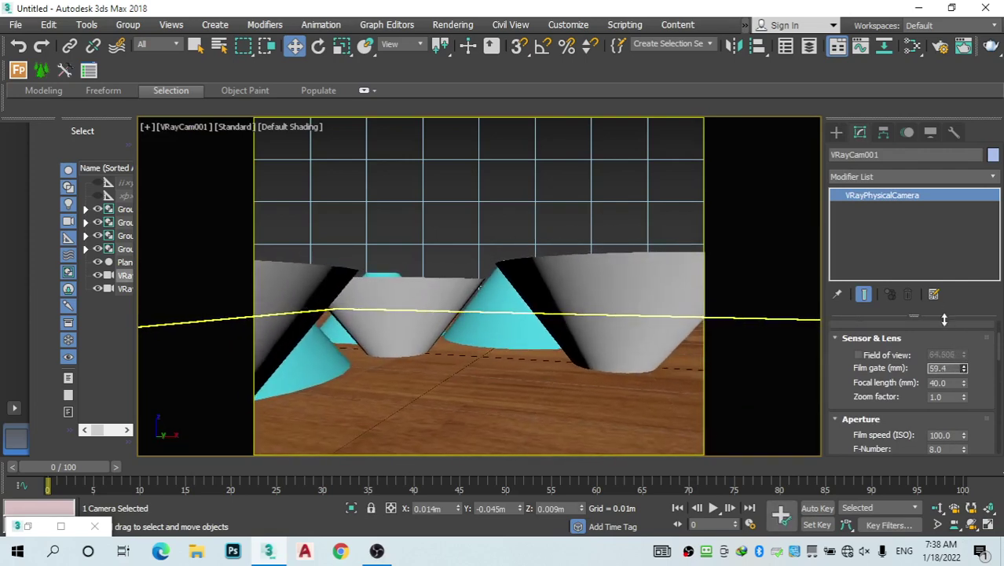
Orbit and pan the camera view to reframe the cones, bringing a white cone into the near foreground
left_click(972, 524)
left_click_drag(459, 250, 415, 213)
right_click(419, 216)
middle_click_drag(419, 217, 502, 246)
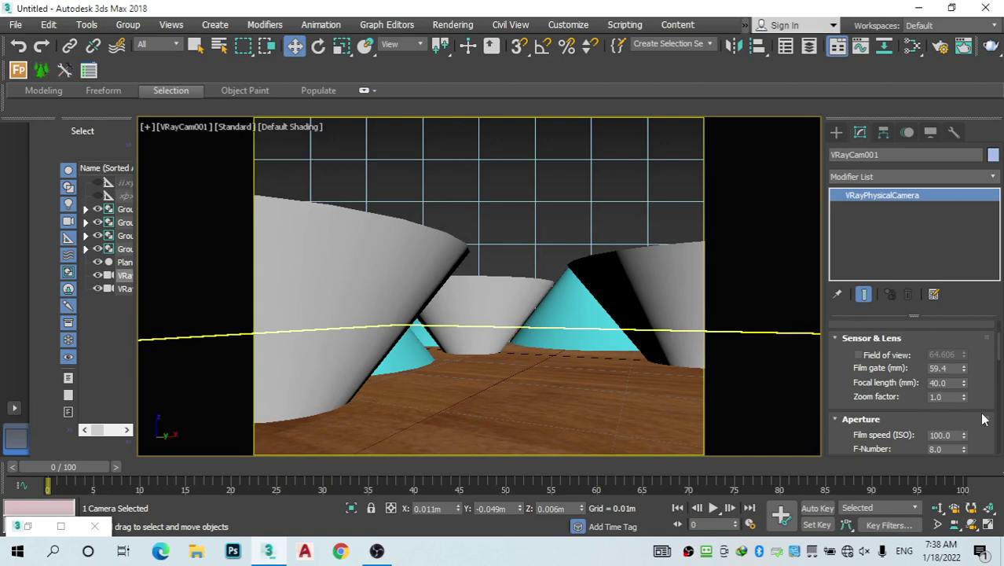
Set the camera's F-Number to 5 and its shutter speed to 150
scroll(982, 420, "down", 4)
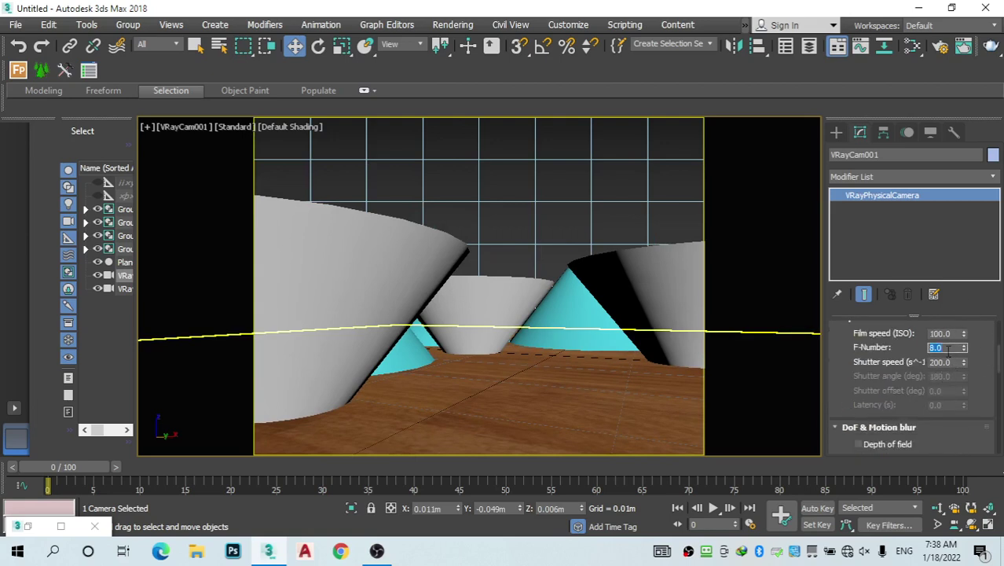
left_click(940, 364)
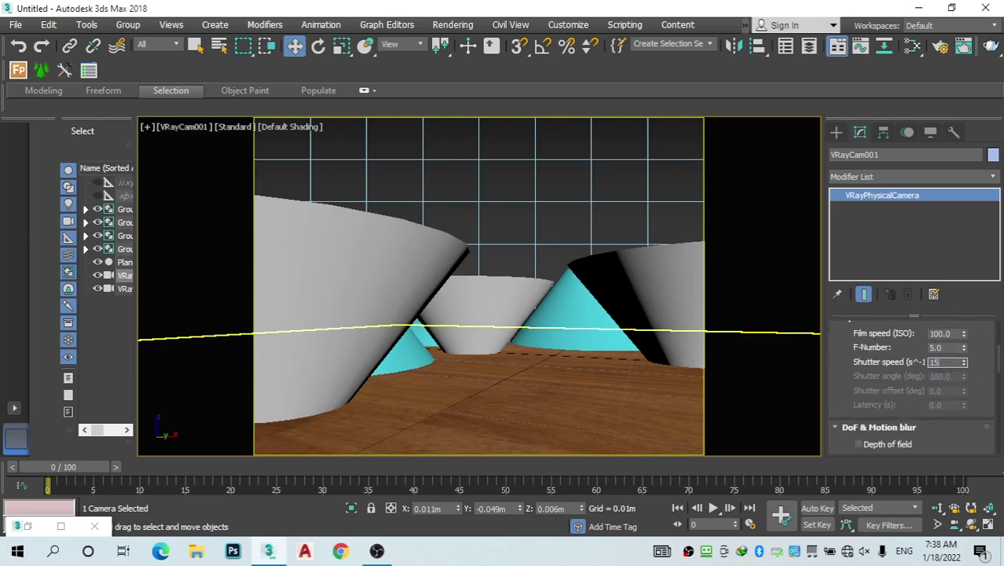
type("150")
key("Return")
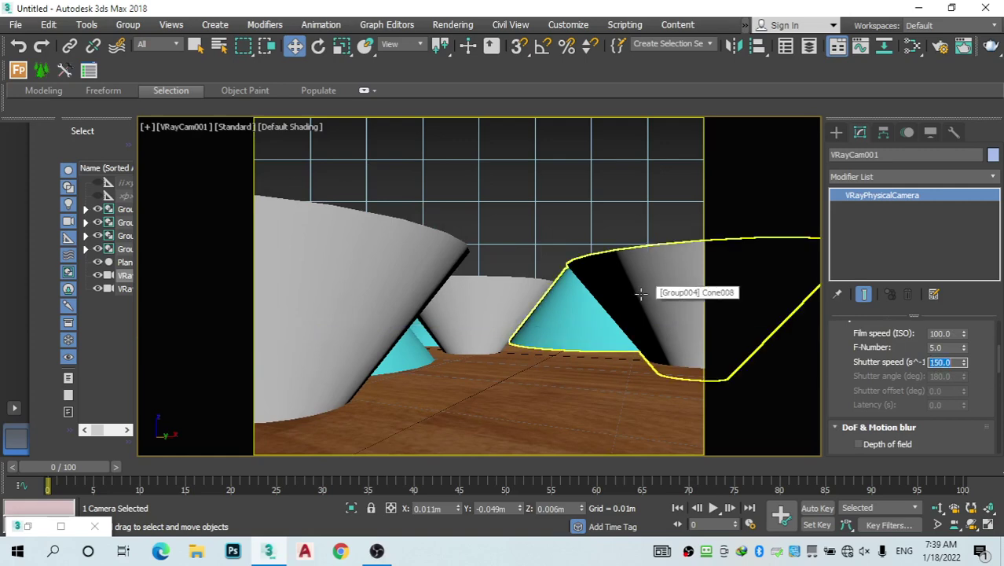
Switch the viewport from the camera view back to Perspective
left_click(181, 128)
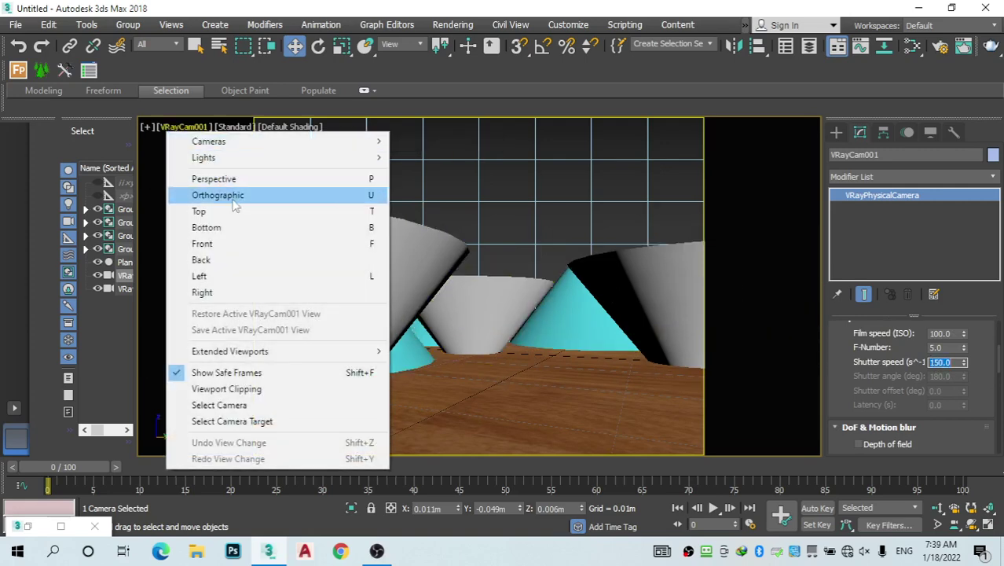
left_click(245, 179)
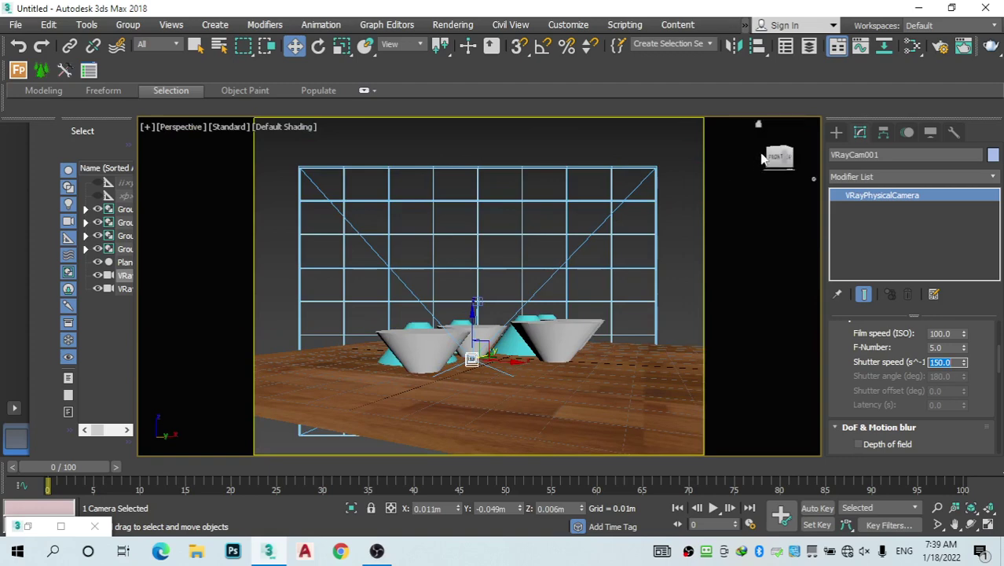
Create a VRaySun beside the wooden floor, aimed at the cones, and add a VRaySky environment map
left_click_drag(775, 150, 786, 185)
scroll(429, 238, "down", 5)
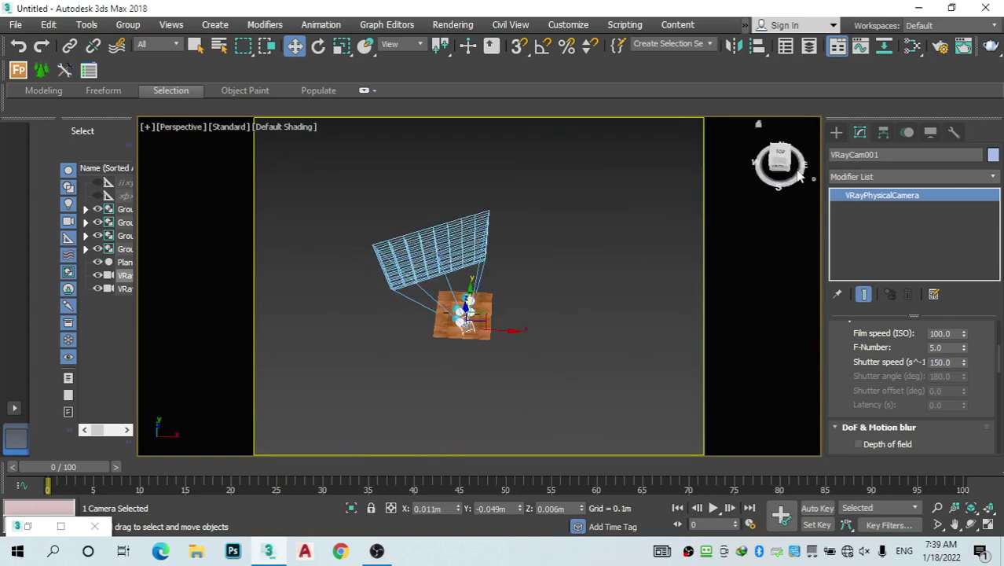
left_click(837, 132)
left_click(872, 154)
left_click(881, 175)
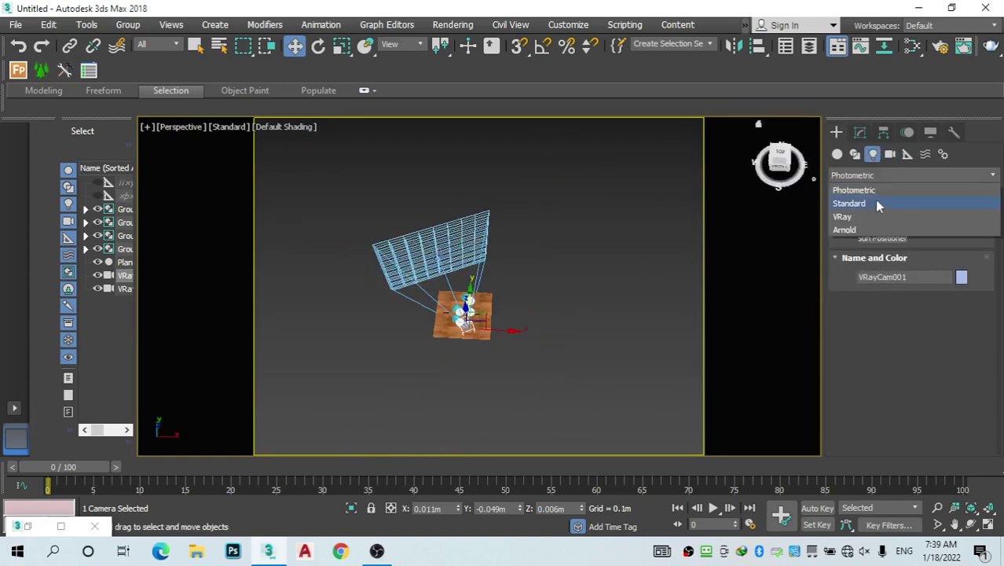
left_click(868, 219)
left_click(919, 238)
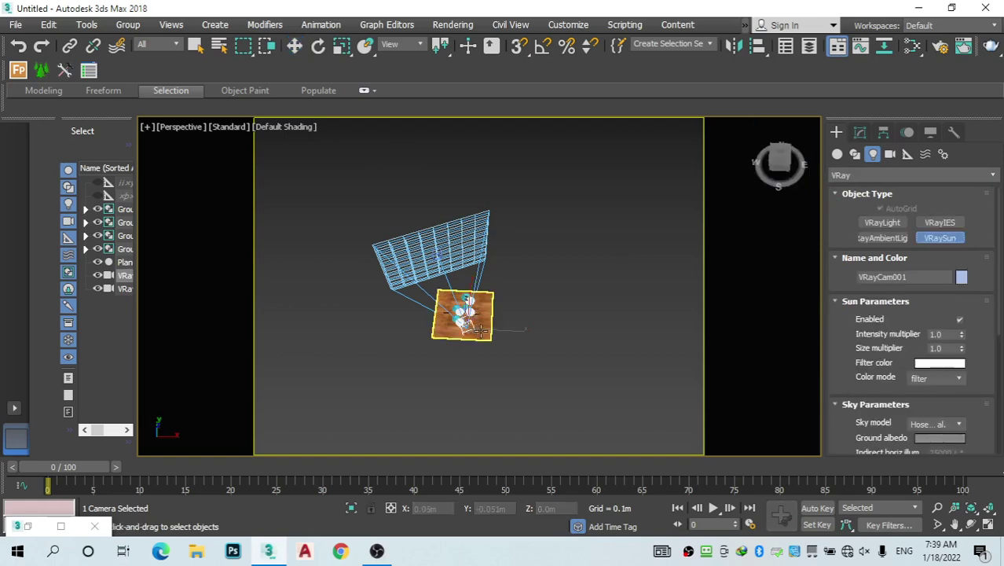
scroll(481, 329, "up", 4)
left_click_drag(661, 329, 451, 312)
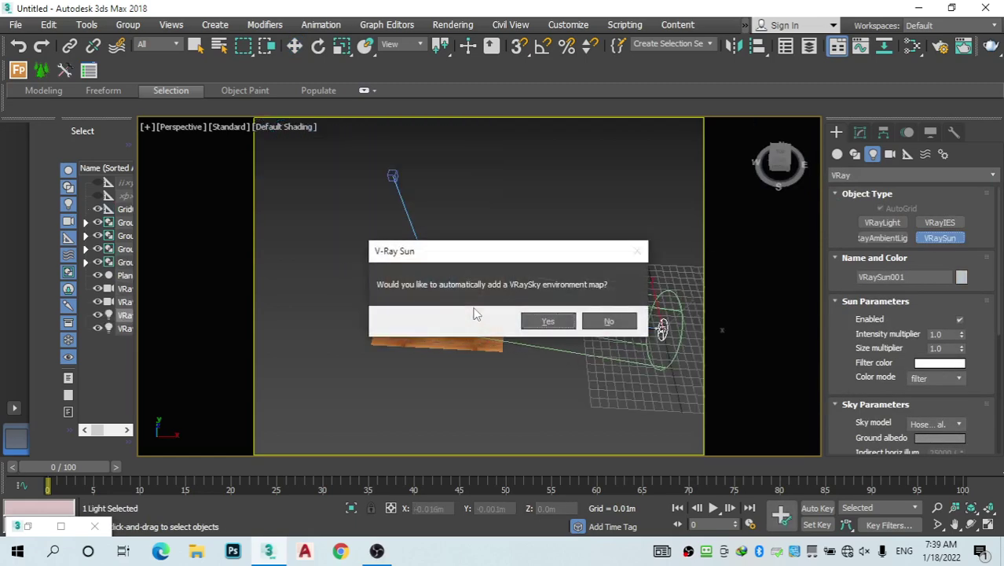
left_click(559, 323)
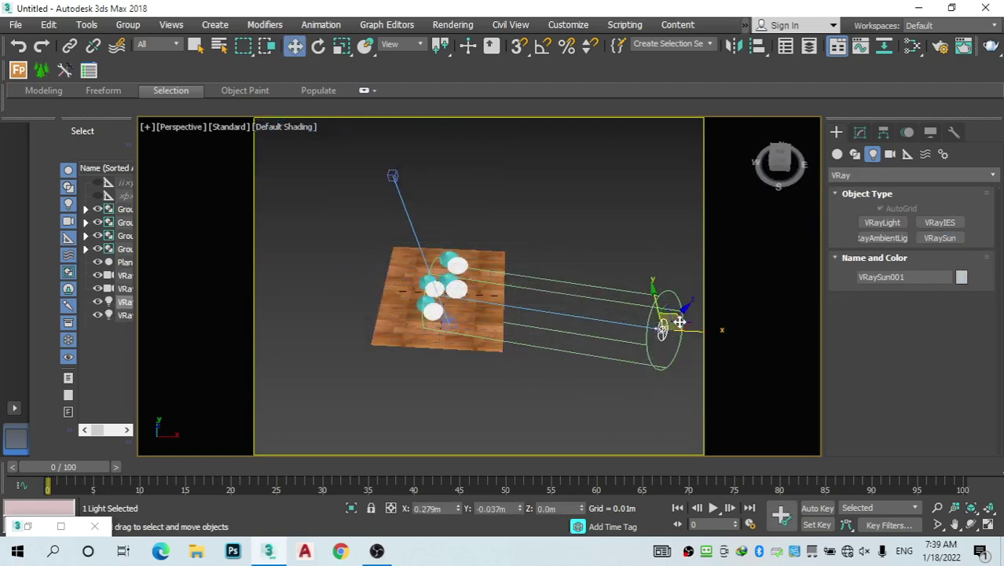
Raise the V-Ray sun to a height of about 0.275 m so it shines down diagonally on the cones
left_click_drag(683, 316, 595, 132)
scroll(531, 194, "down", 2)
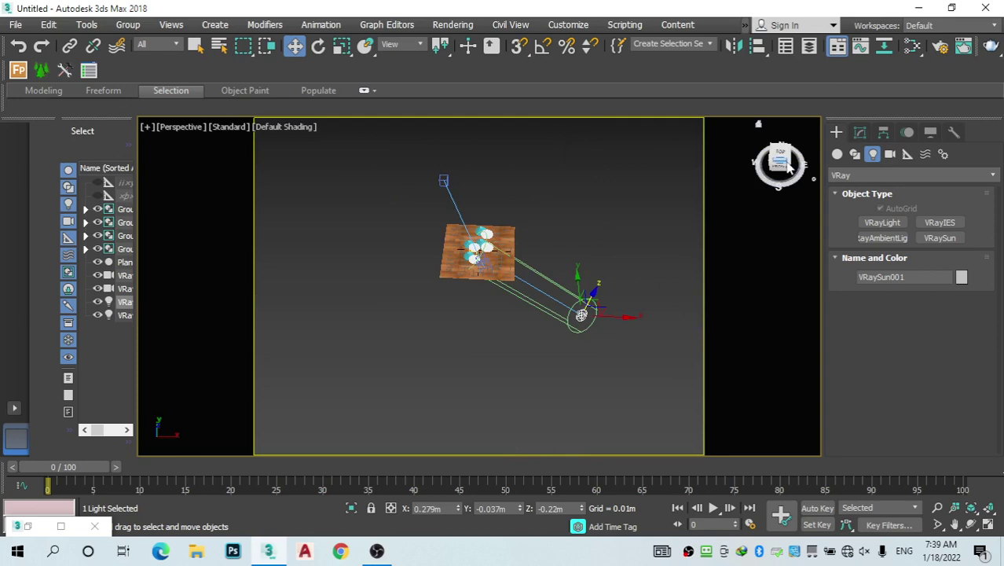
left_click_drag(788, 167, 803, 146)
left_click_drag(598, 321, 587, 100)
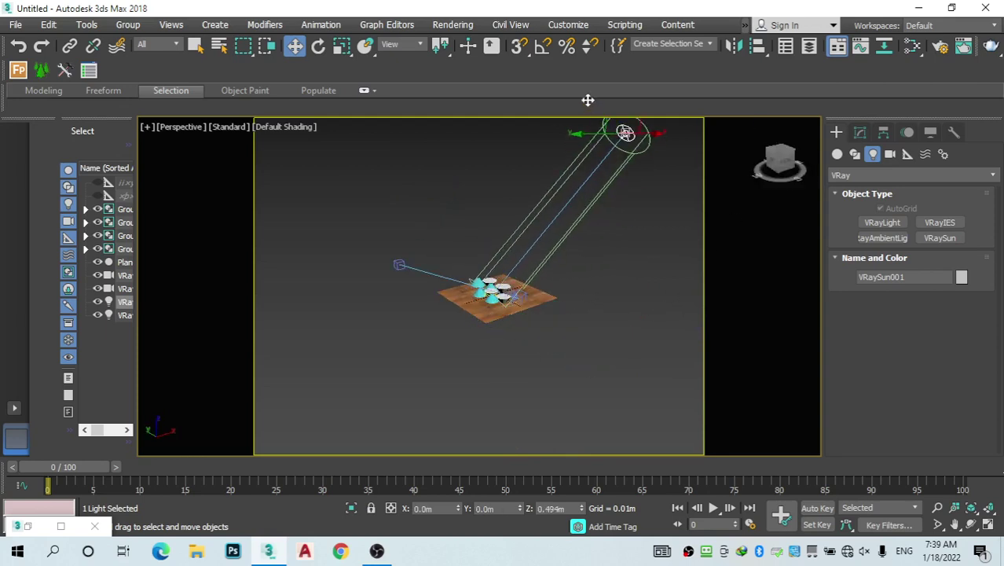
Set the V-Ray sun's intensity multiplier to 0.4
left_click(861, 133)
scroll(948, 349, "up", 3)
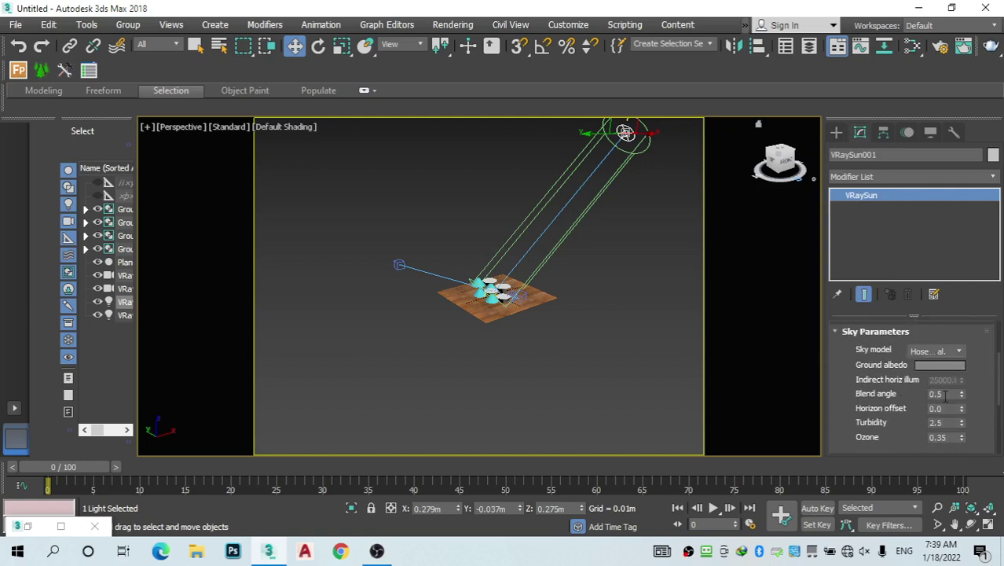
scroll(892, 381, "up", 2)
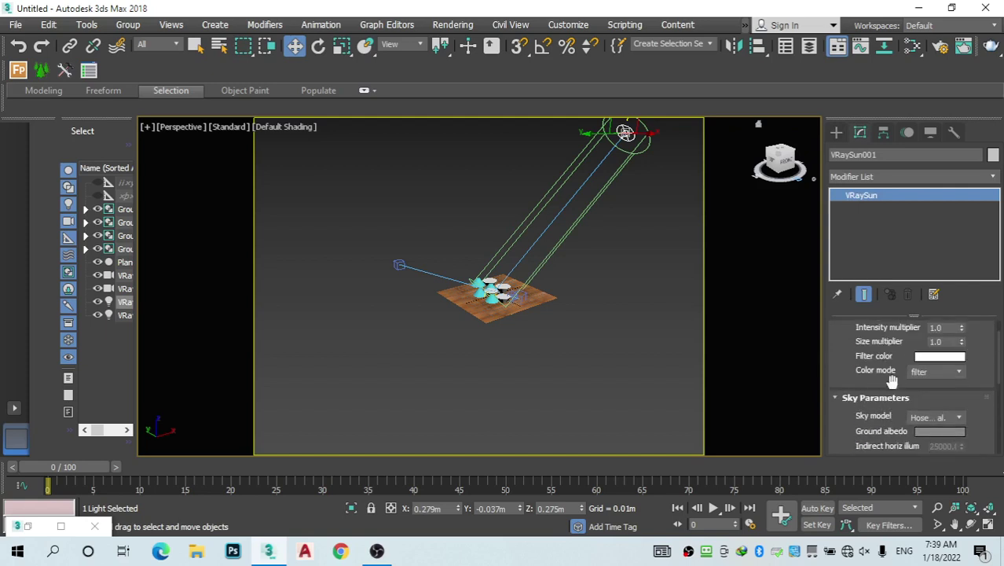
left_click(938, 325)
type(".4")
key("Return")
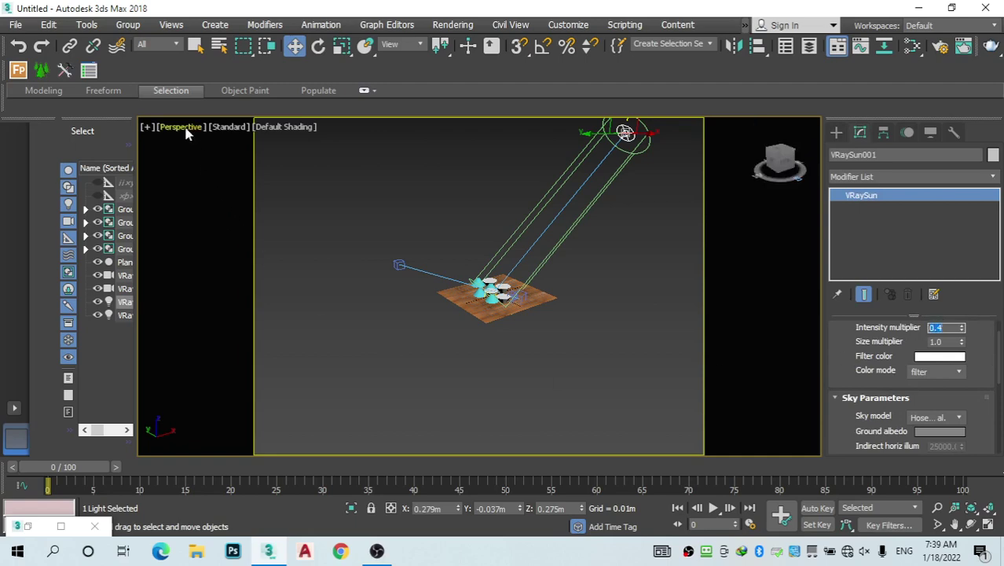
Switch the viewport from Perspective to the VRayCam001 camera view
left_click(182, 127)
mouse_move(314, 140)
left_click(421, 140)
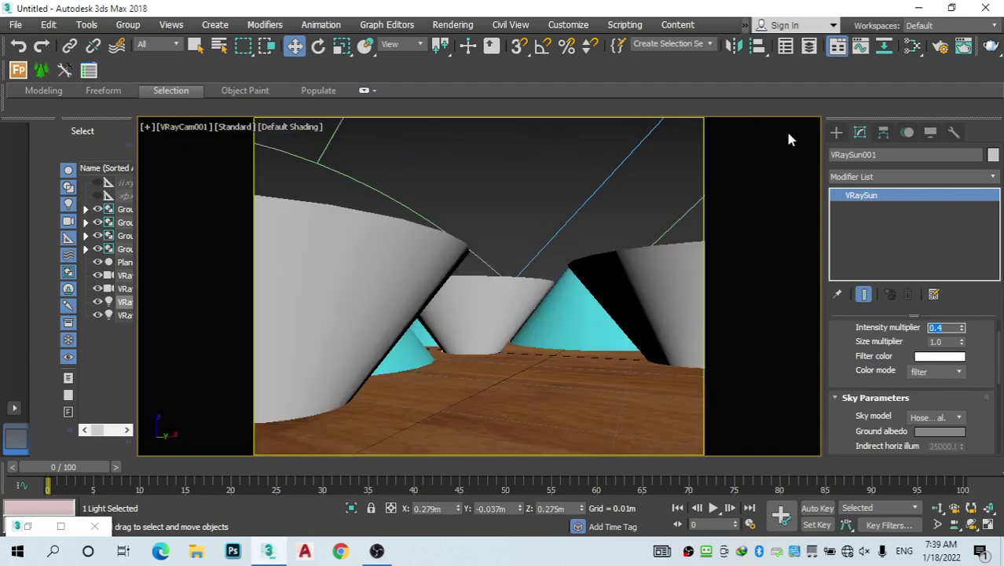
Set the render output size to 800x600 and lock the image aspect ratio
left_click(939, 45)
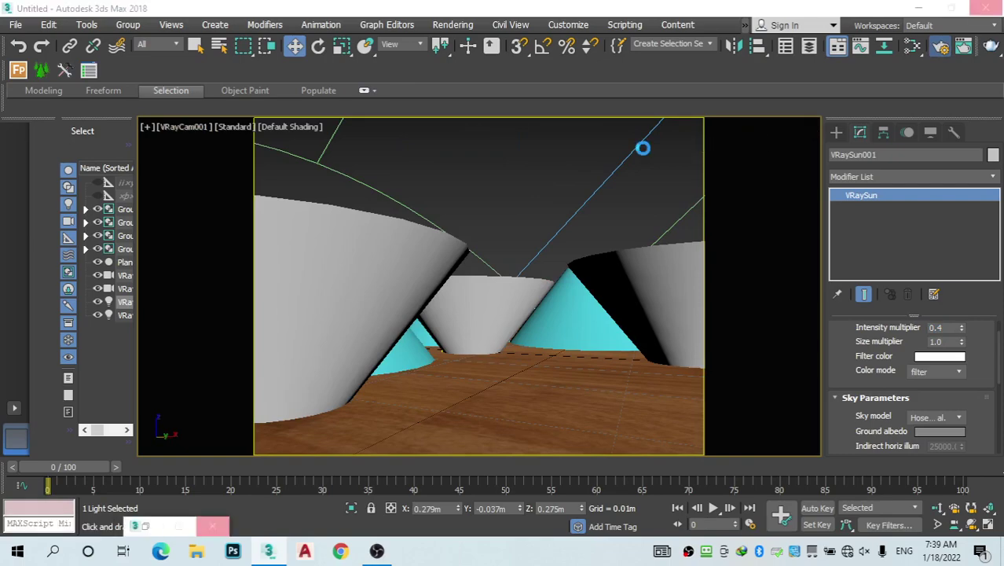
left_click(573, 390)
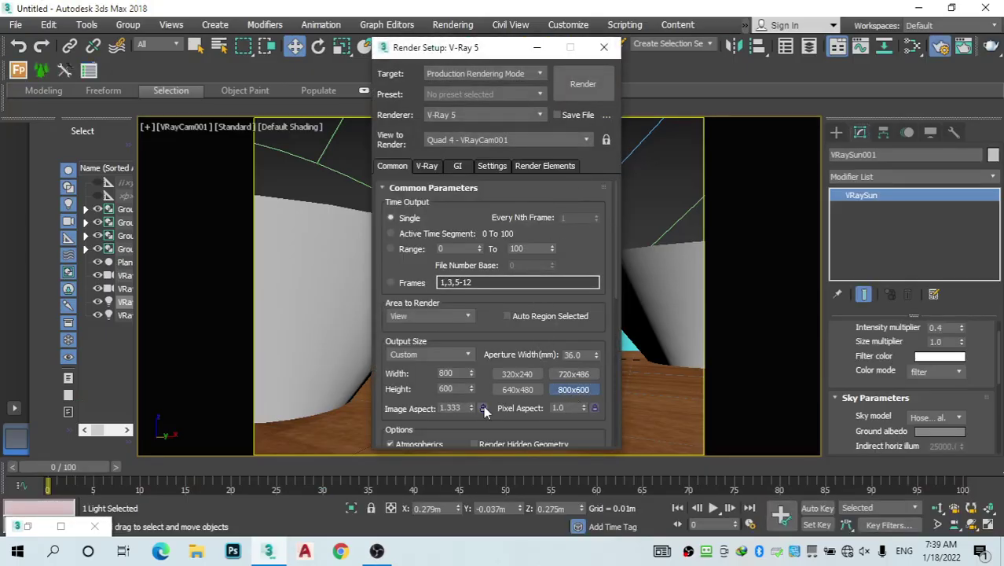
left_click(483, 408)
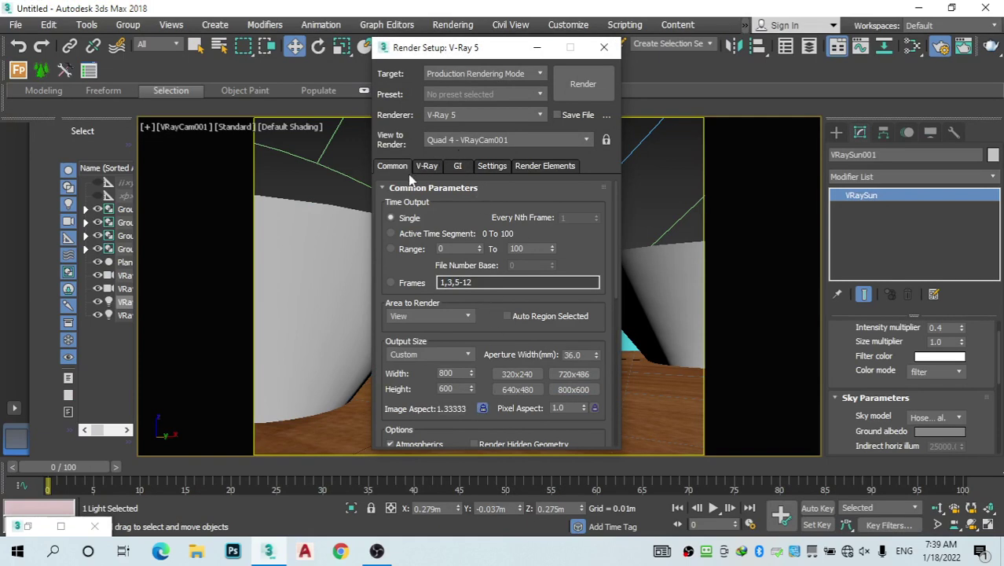
Change the V-Ray image sampler type to Bucket
left_click(422, 165)
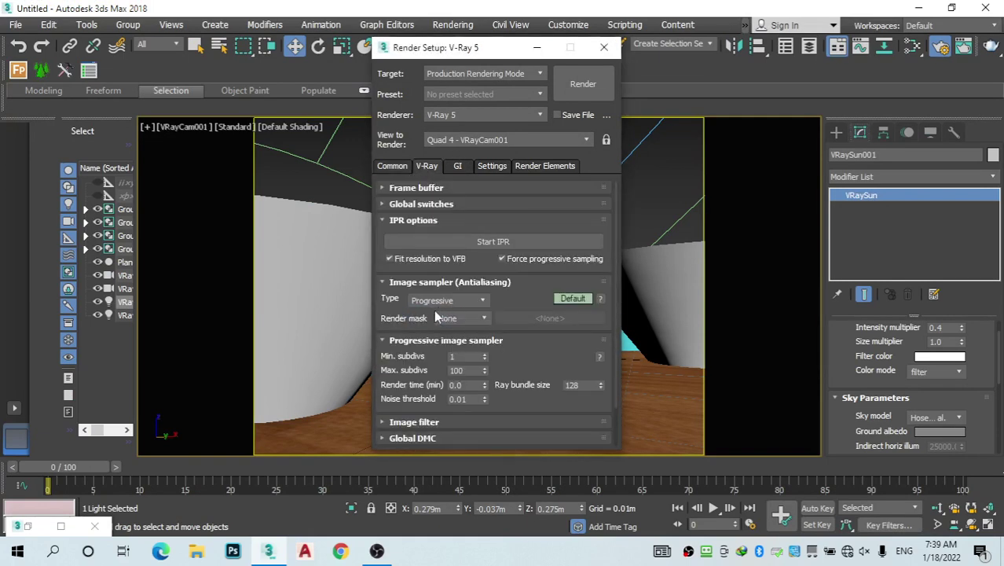
left_click(434, 302)
left_click(421, 313)
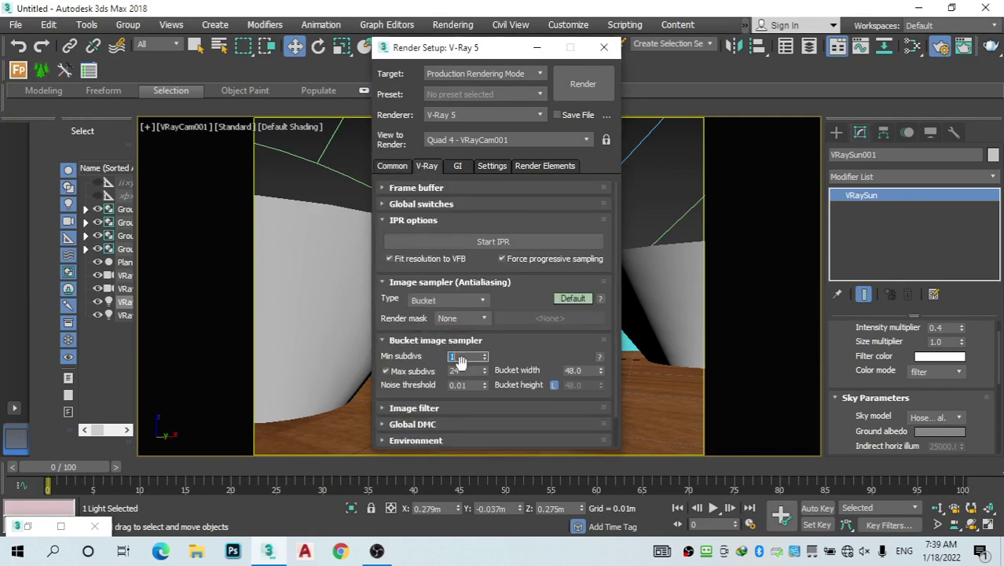
left_click(465, 370)
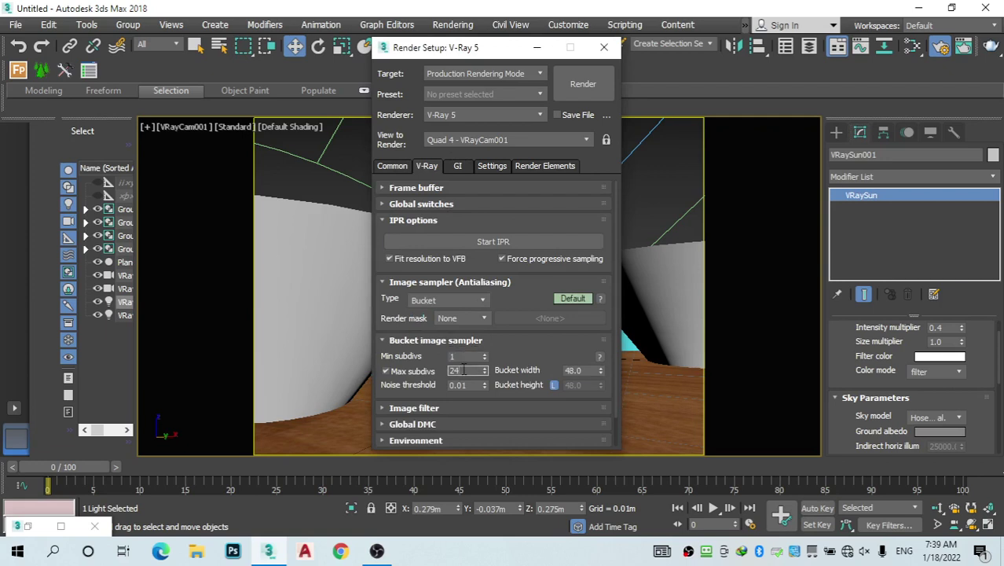
Set the primary GI engine to Irradiance map, choose its quality preset, and close the render setup
left_click(455, 169)
left_click(501, 221)
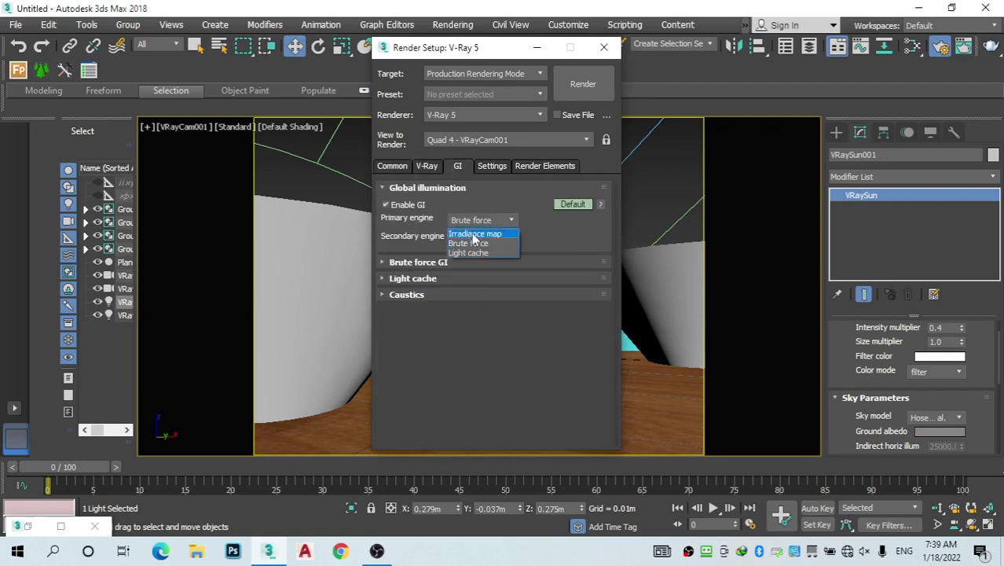
left_click(476, 230)
left_click(435, 263)
left_click(484, 279)
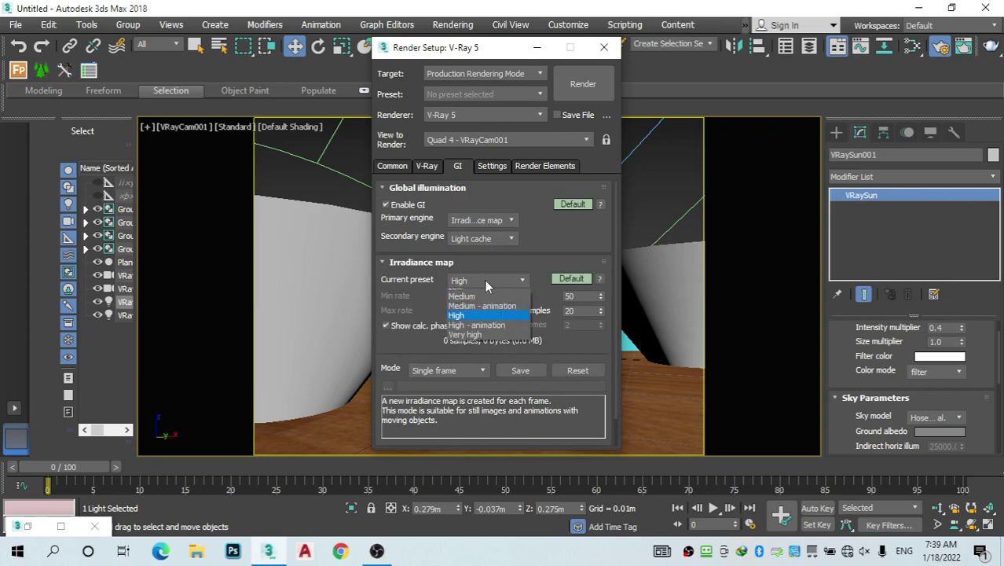
left_click(464, 311)
left_click(492, 166)
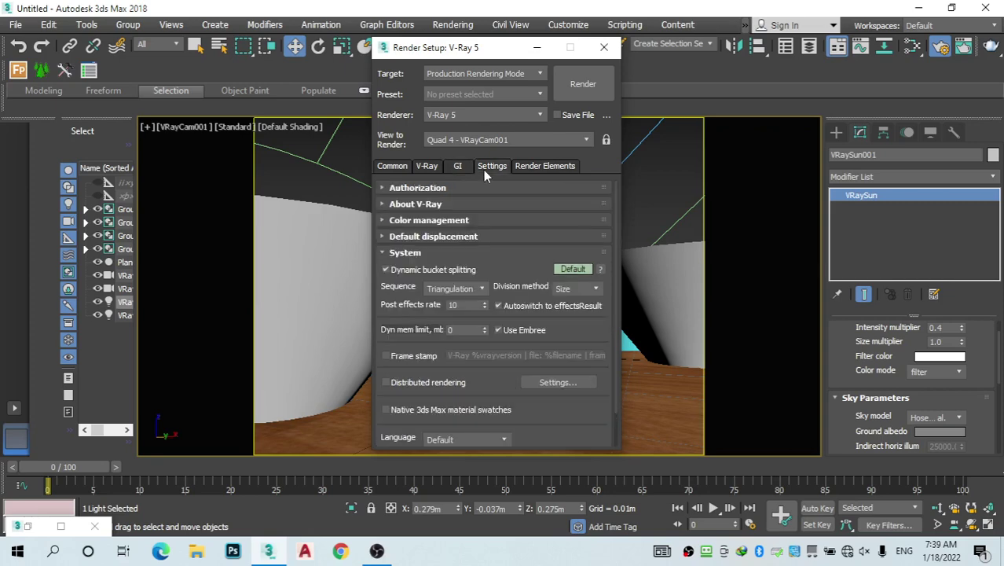
left_click(604, 48)
Save the scene as 41 in the max folder inside the youtube folder on Local Disk (C:)
key("ctrl+s")
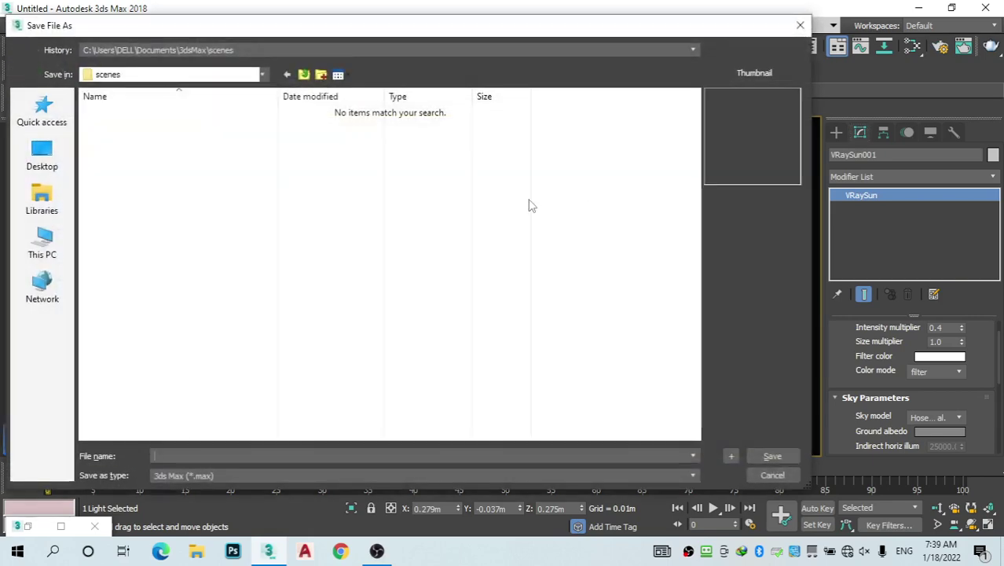
left_click(63, 246)
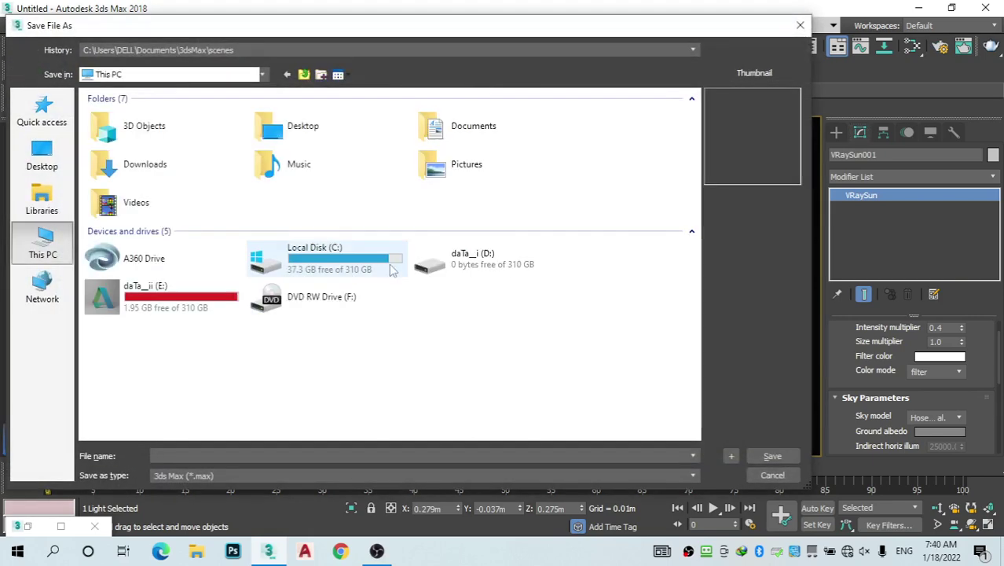
double_click(342, 264)
scroll(138, 149, "down", 5)
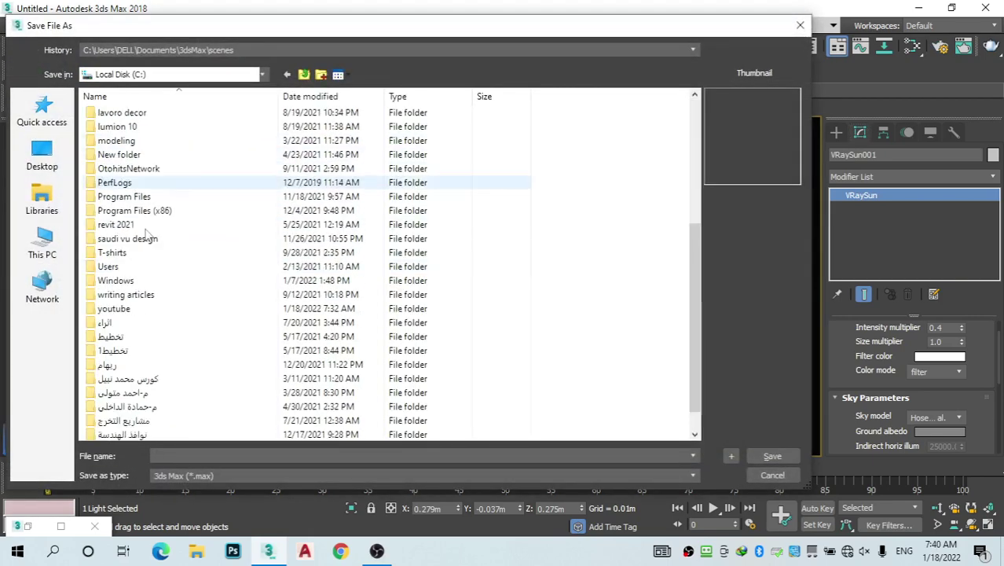
double_click(118, 308)
double_click(211, 157)
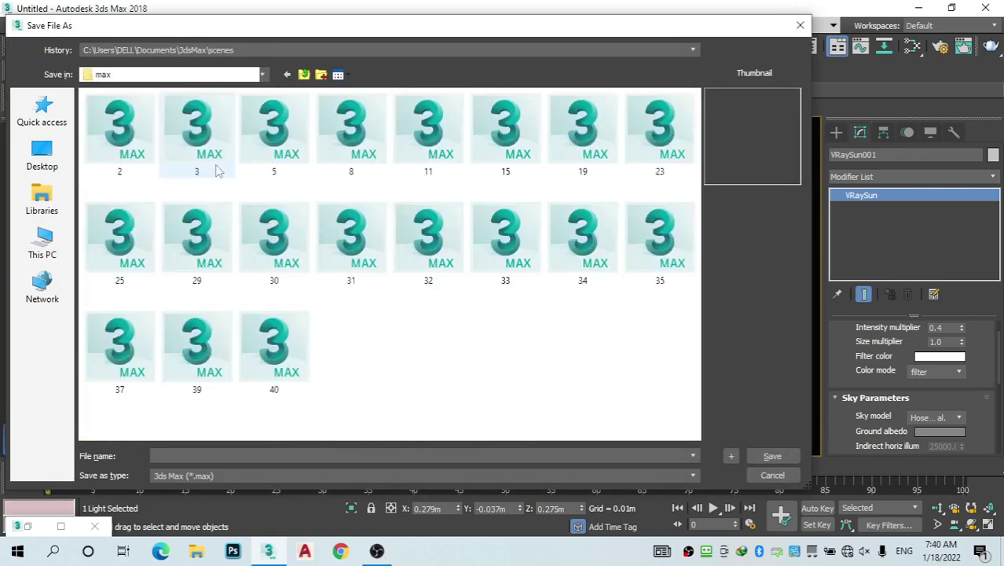
type("41")
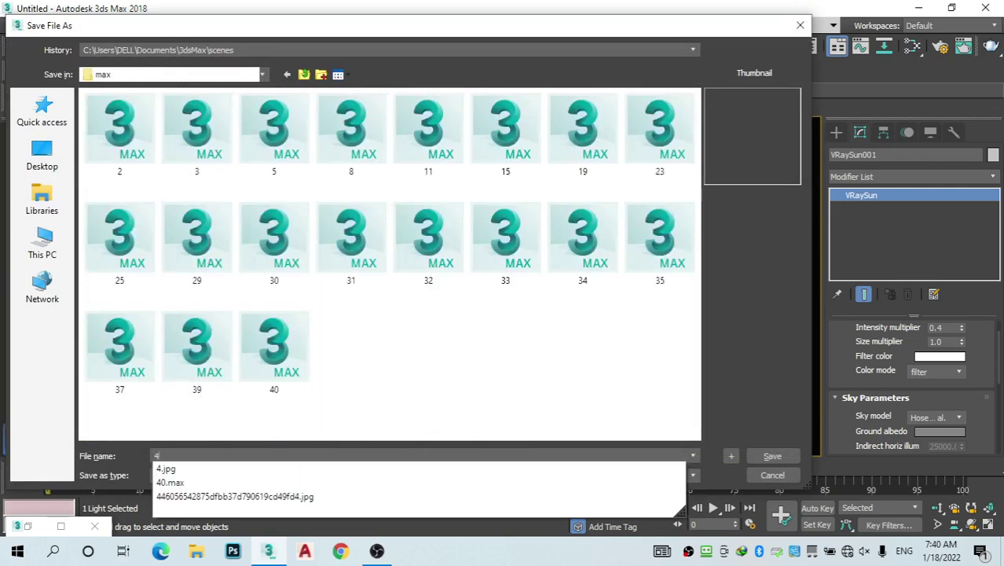
left_click(772, 455)
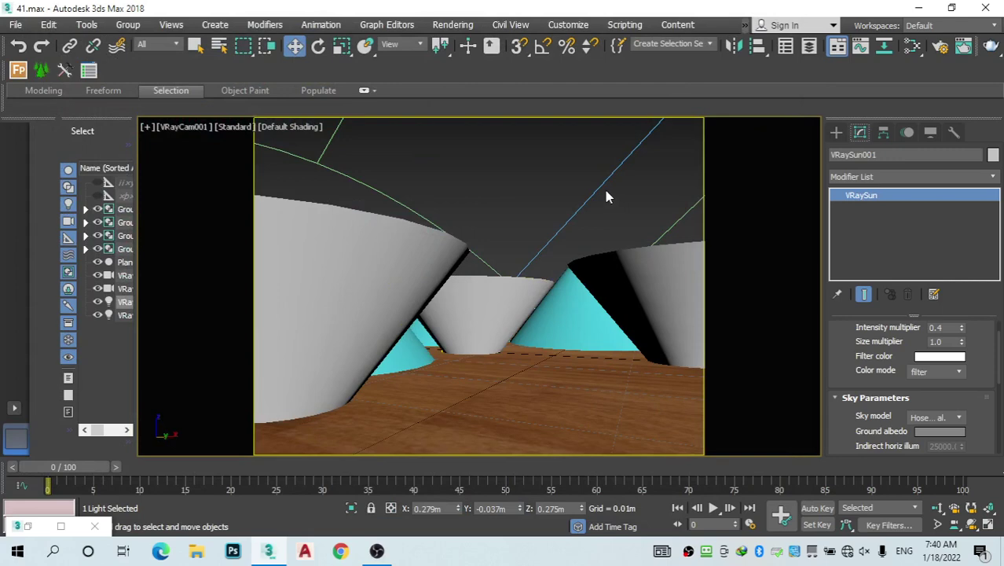
Clear the DefaultVRaySky map from the environment background and close the environment settings
key("8")
right_click(520, 189)
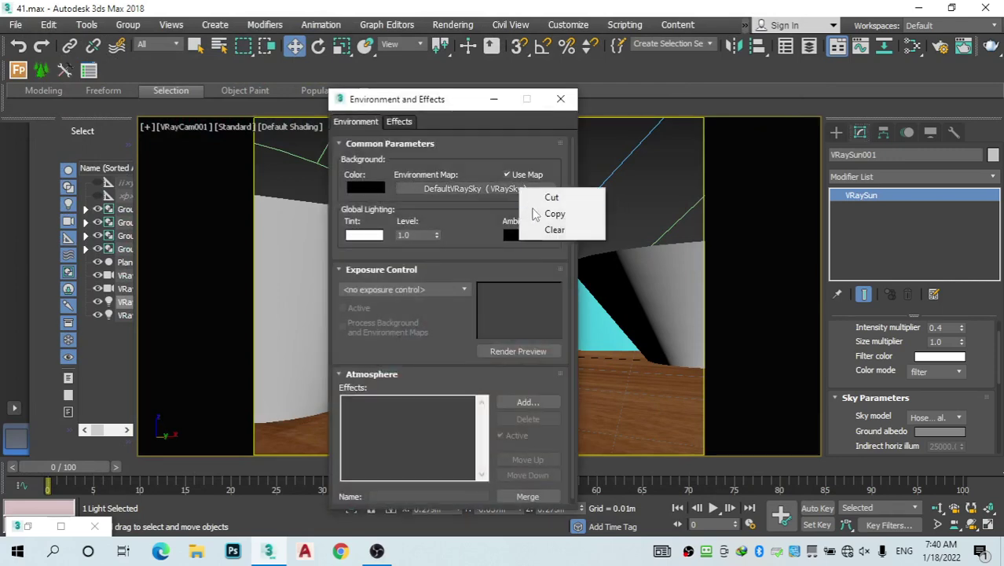
left_click(555, 229)
left_click(561, 99)
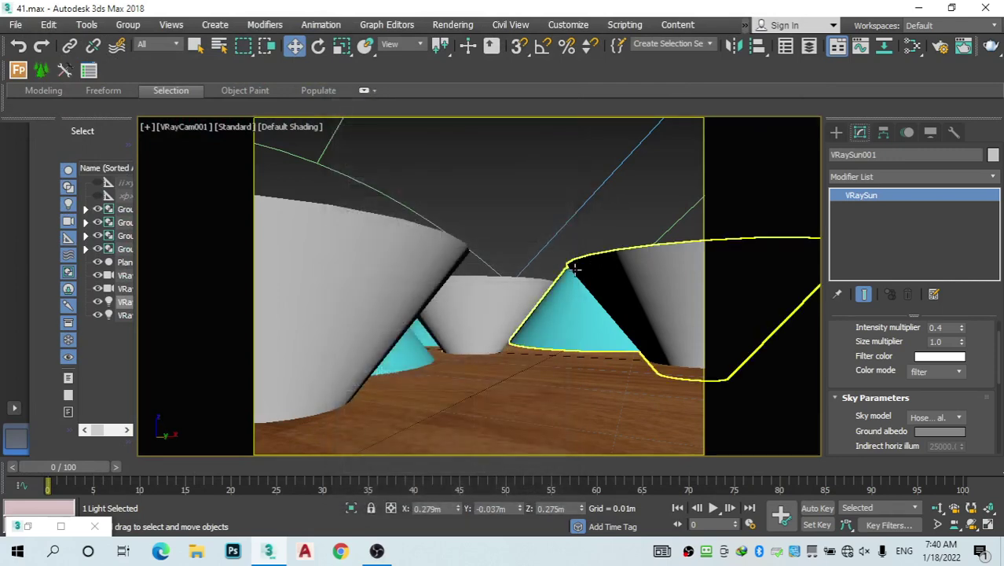
Render a test image of the camera view, then close the frame buffer and the V-Ray messages
left_click(986, 46)
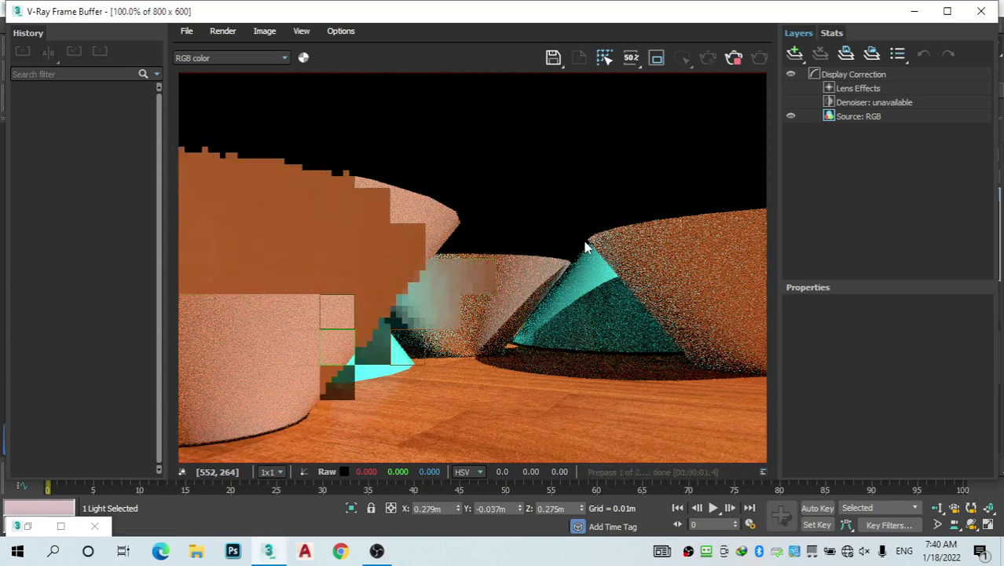
left_click(981, 12)
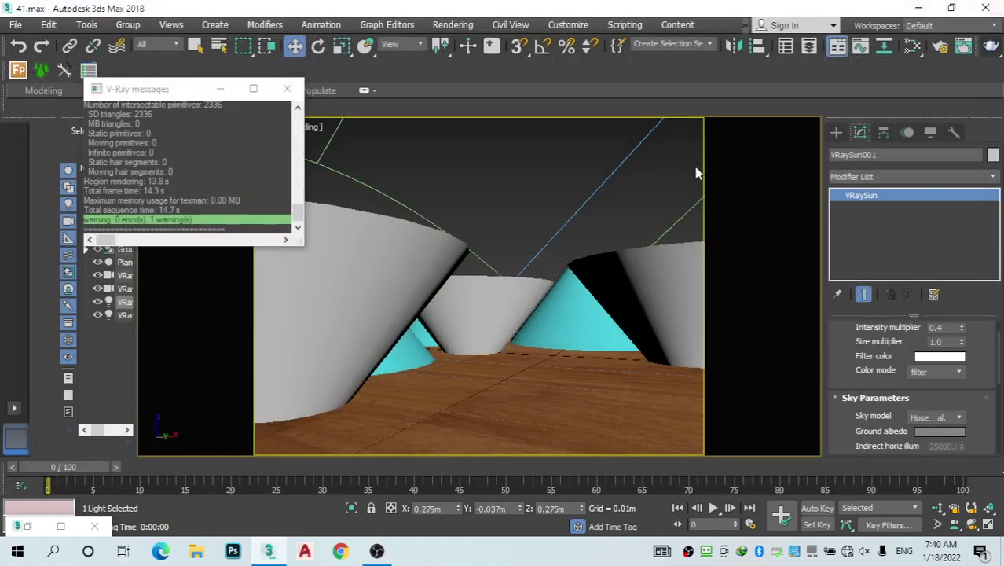
left_click(287, 89)
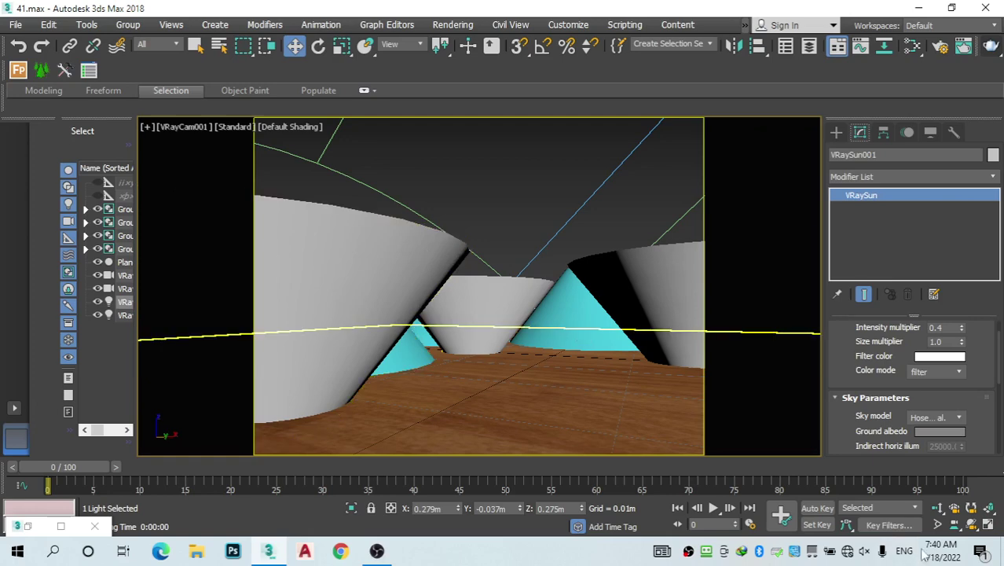
Orbit and pan the VRayCam001 camera so it looks down steeply on all the cones on the wooden floor
left_click(973, 526)
left_click_drag(539, 409, 531, 462)
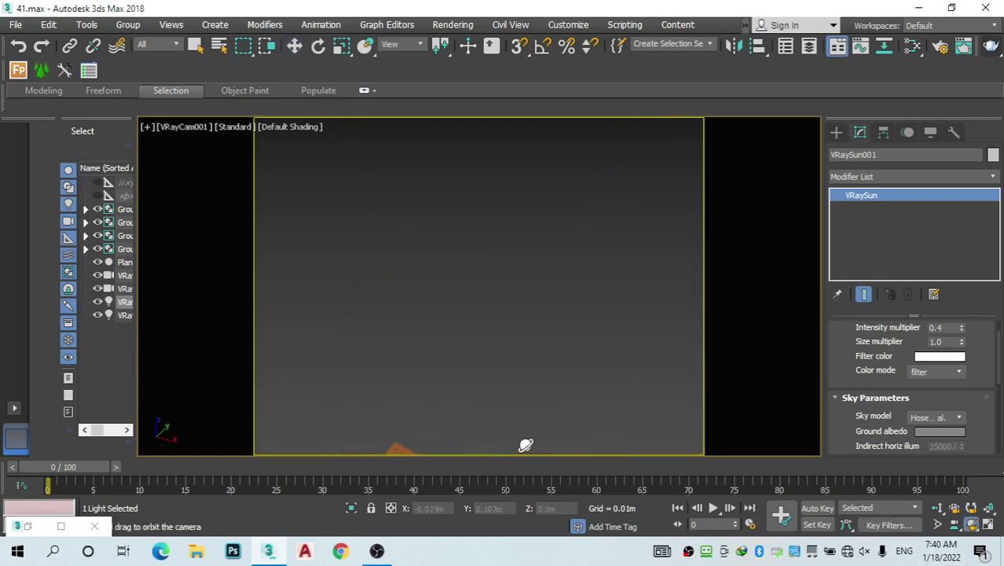
right_click(526, 444)
middle_click_drag(533, 418, 534, 239)
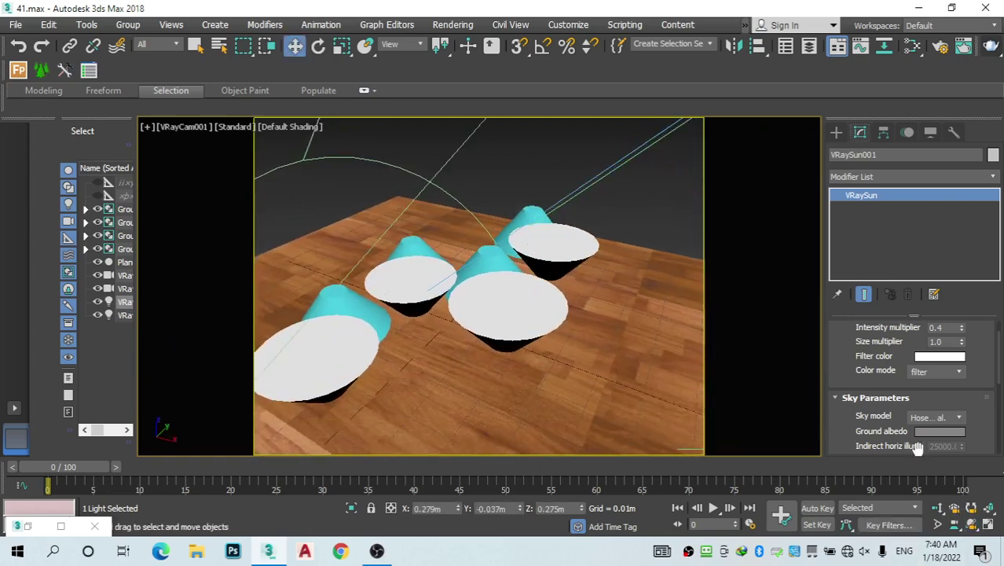
left_click(973, 526)
left_click_drag(483, 394, 474, 437)
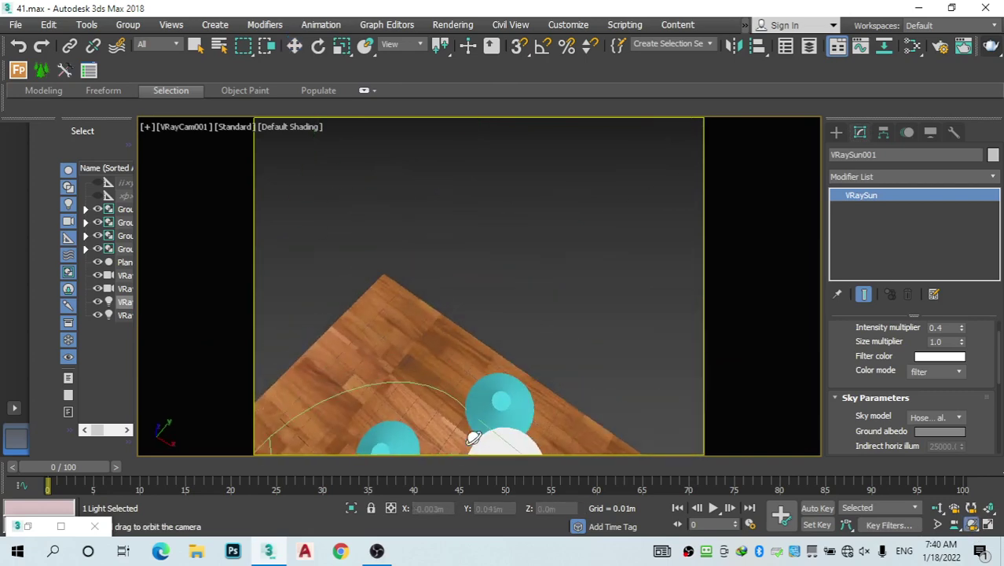
right_click(473, 435)
left_click_drag(460, 395, 478, 285)
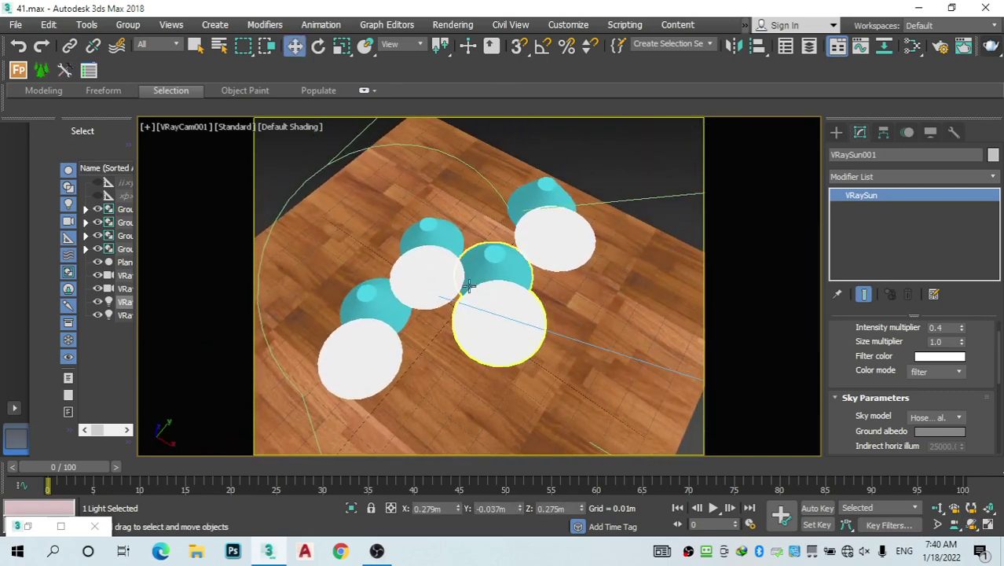
Scale the wooden floor plane up uniformly to about 172%, then stretch it along Y to about 259% so it fills the camera frame
left_click(391, 206)
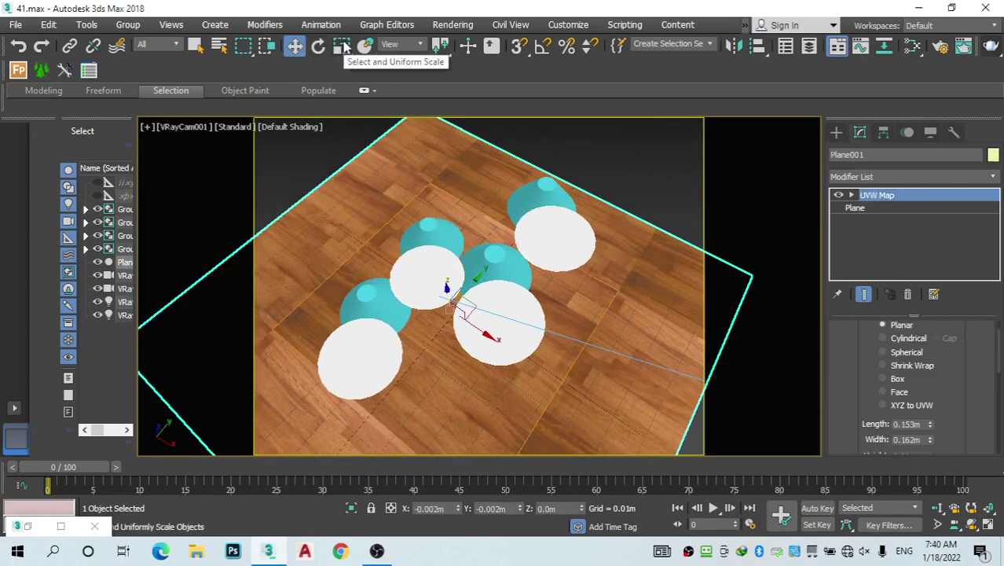
left_click(343, 49)
left_click_drag(449, 313, 420, 257)
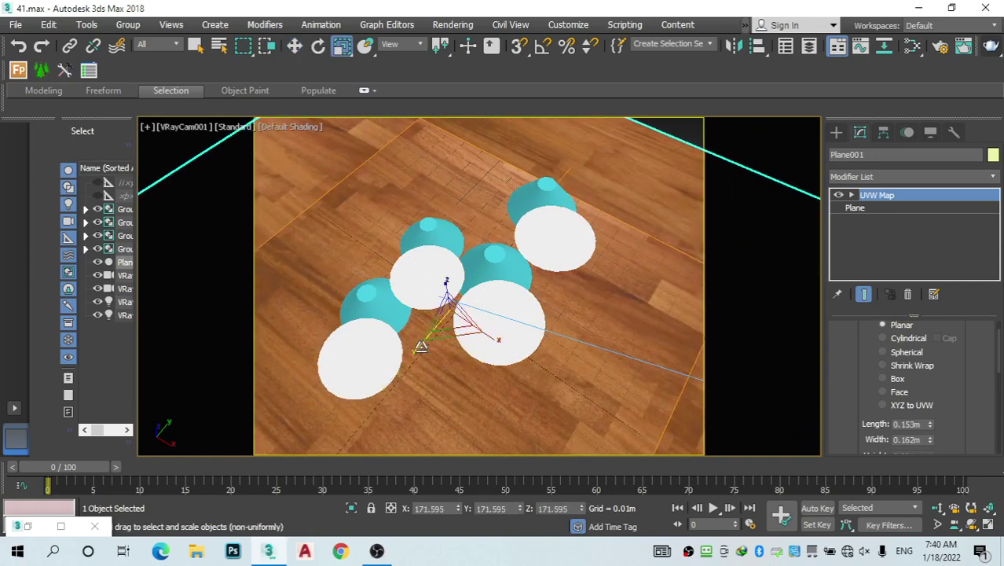
left_click_drag(419, 346, 407, 369)
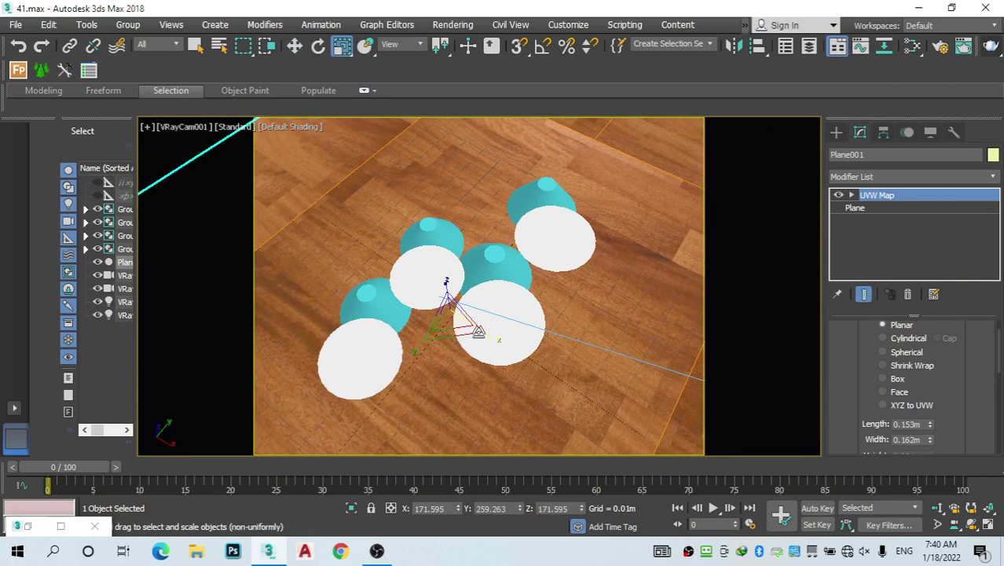
Select the VRayCam001 camera and reduce its film gate to about 46.9 mm to tighten the framing on the cones
left_click(194, 128)
left_click(309, 405)
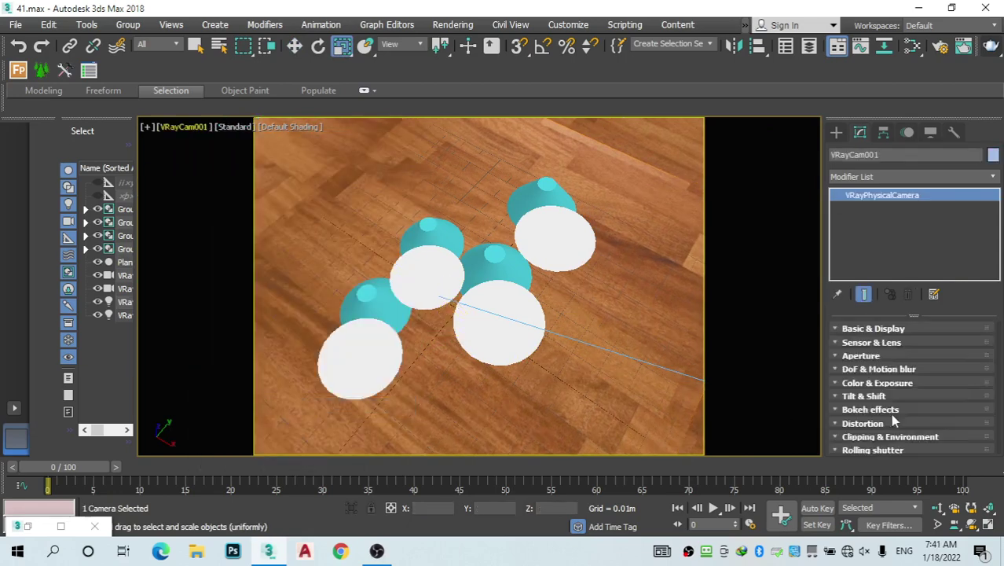
left_click(873, 328)
scroll(927, 362, "down", 2)
scroll(973, 424, "down", 4)
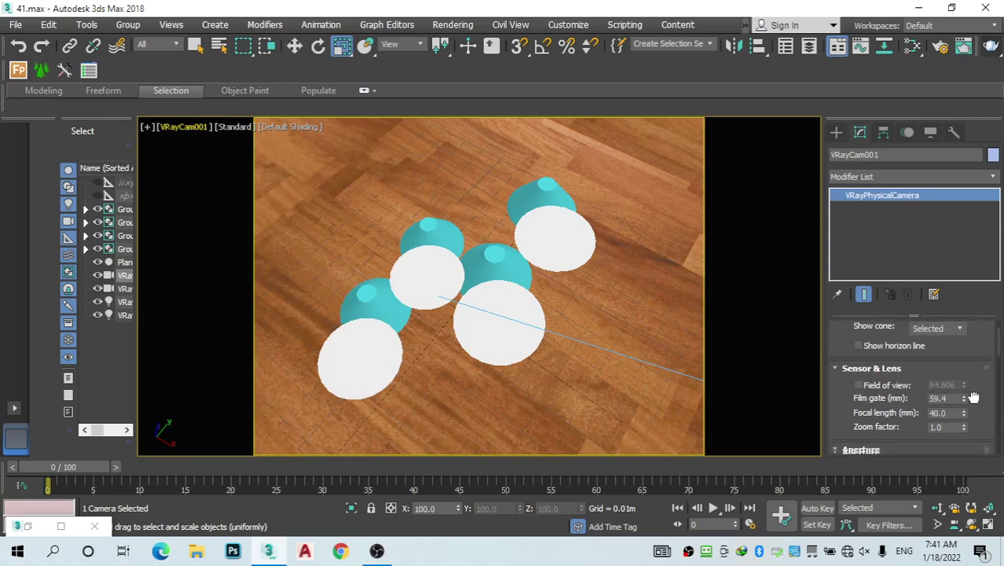
scroll(973, 361, "up", 2)
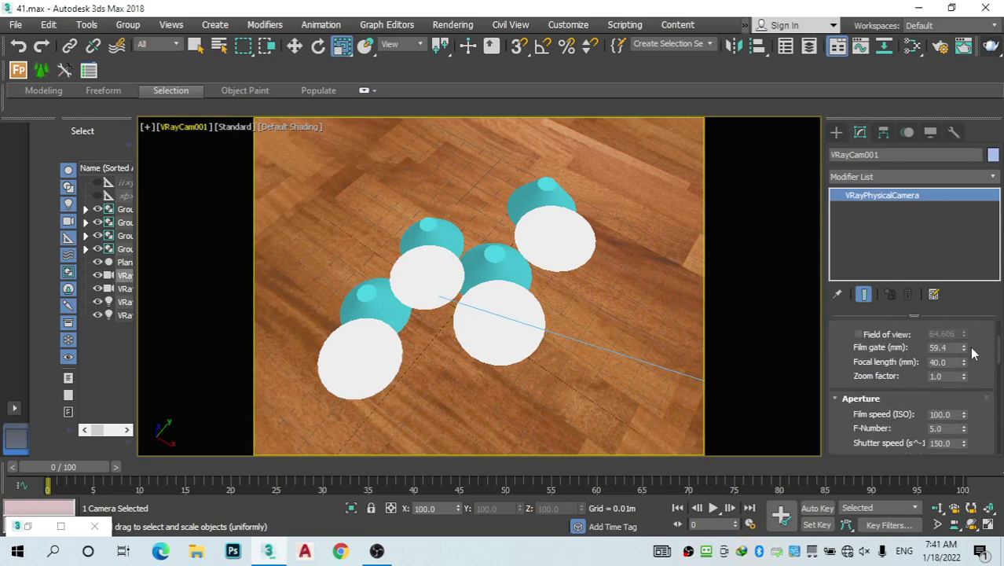
left_click_drag(965, 349, 966, 364)
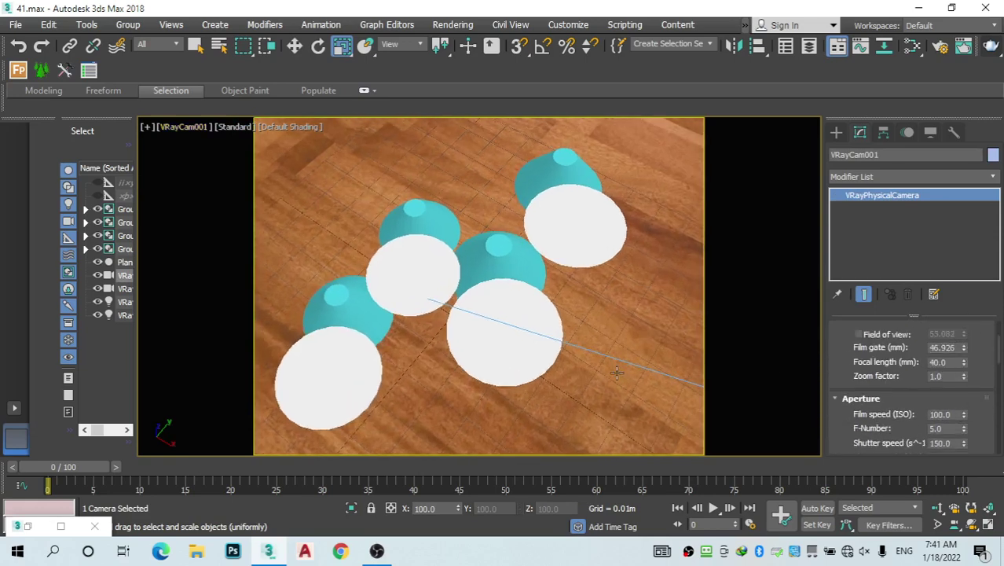
Pan the camera view to centre the cone groups, render a test image and close the frame buffer
middle_click_drag(555, 368, 571, 366)
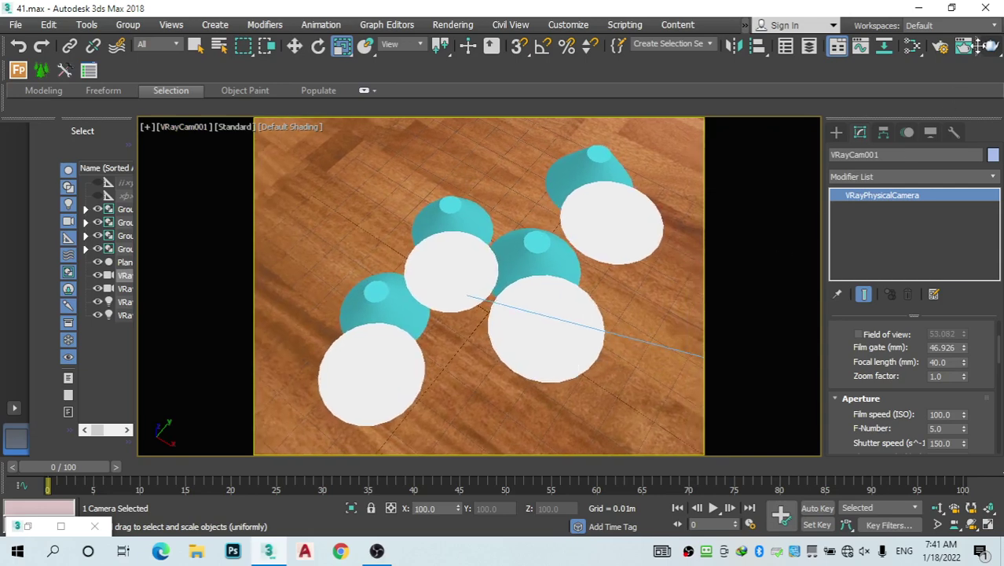
left_click(990, 46)
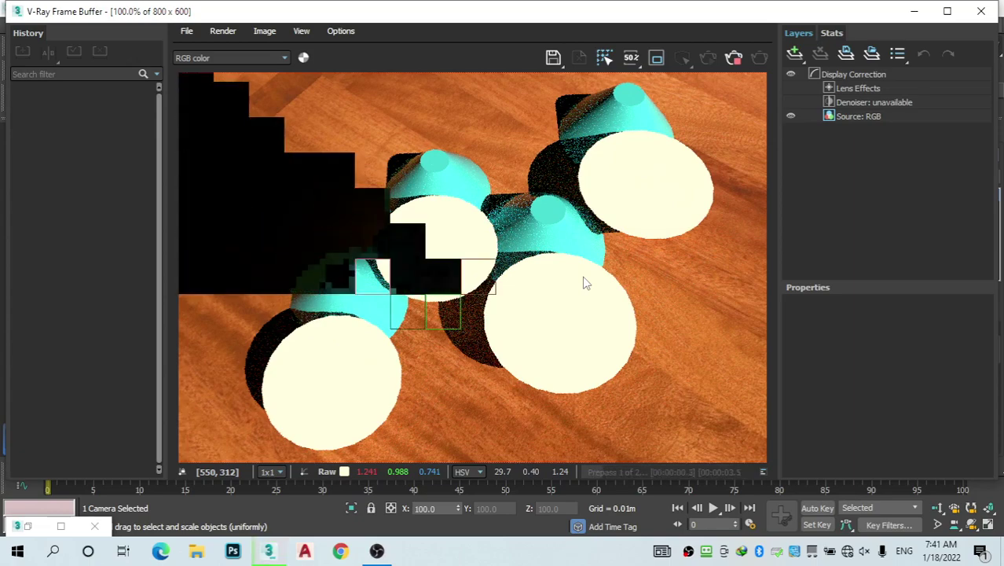
left_click(985, 12)
Open the turquoise Material #26 in the Slate Material Editor and set its reflection colour to white, value 255
left_click(911, 46)
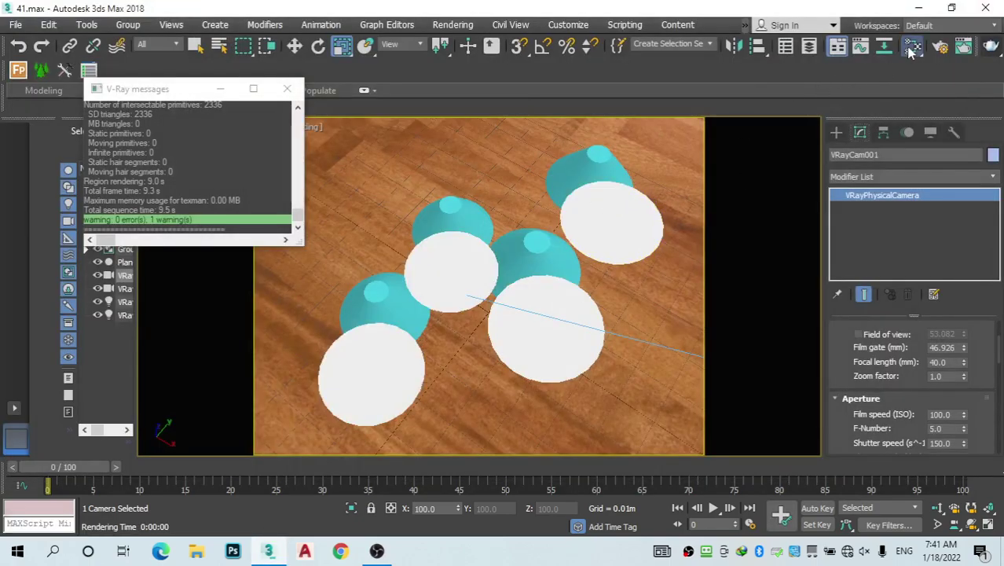
middle_click_drag(648, 218, 675, 227)
scroll(515, 291, "down", 3)
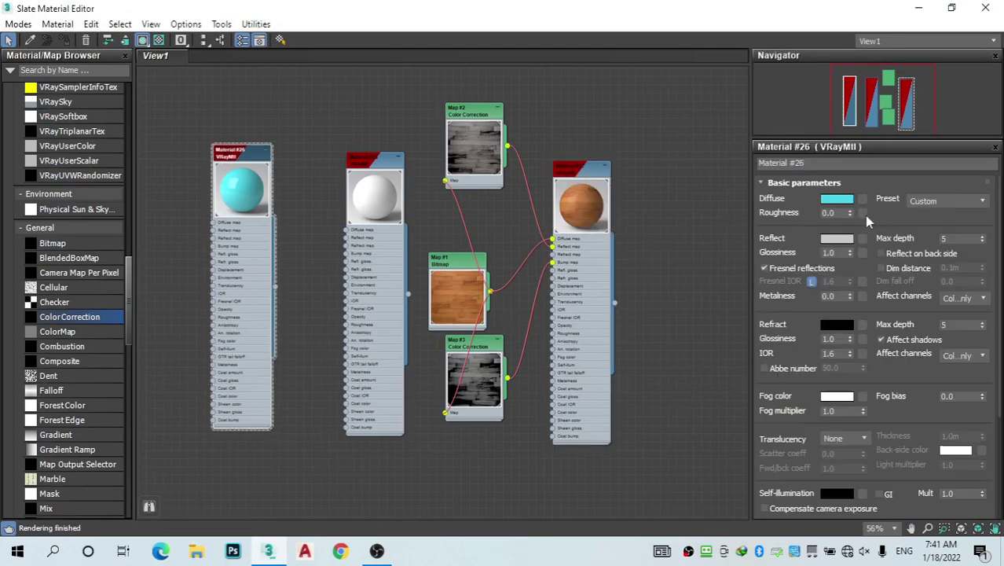
left_click(837, 238)
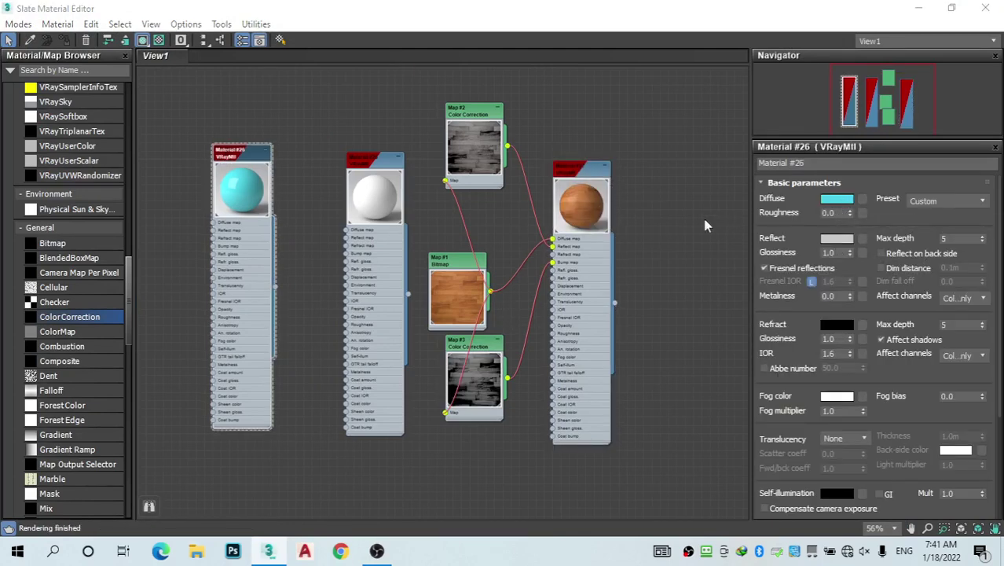
left_click_drag(547, 163, 553, 175)
left_click(656, 191)
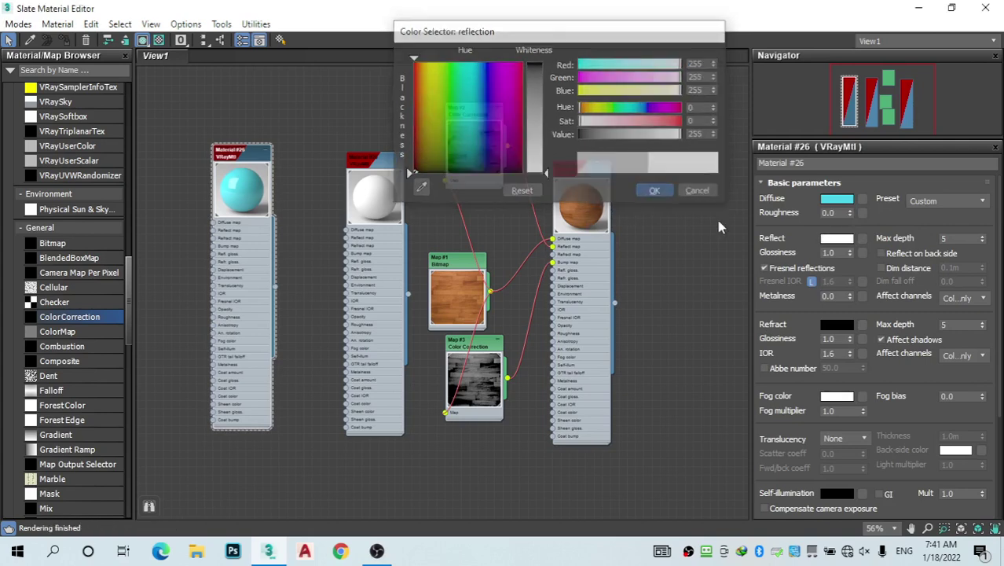
Try a light grey refraction colour with value 163 on Material #26 and close the material editor
left_click(835, 326)
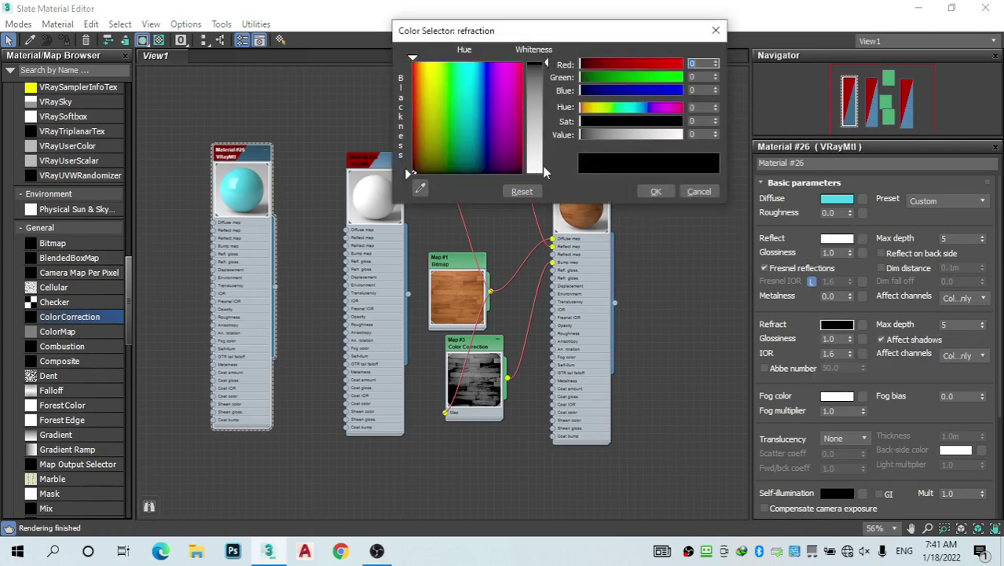
left_click_drag(547, 140, 549, 175)
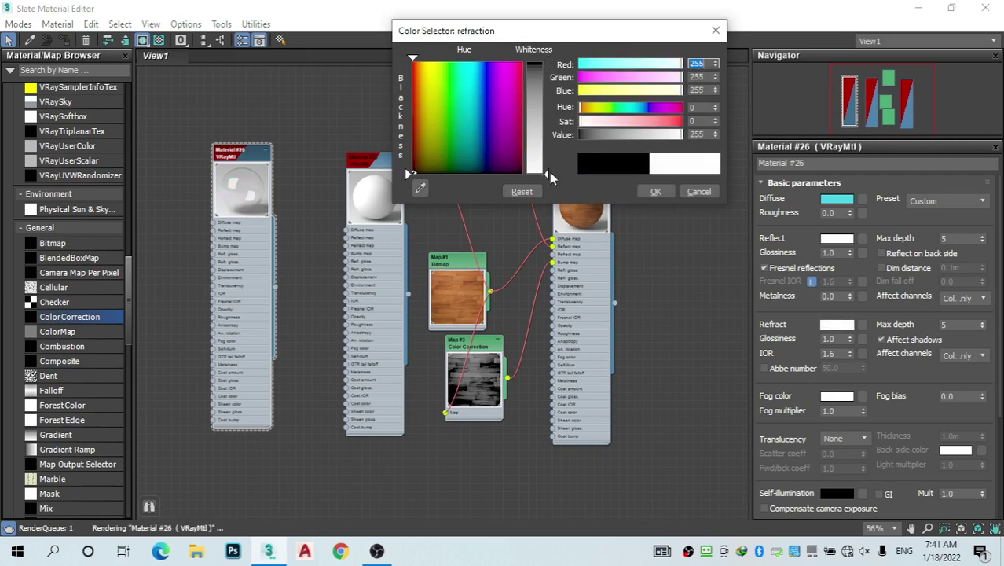
left_click(538, 96)
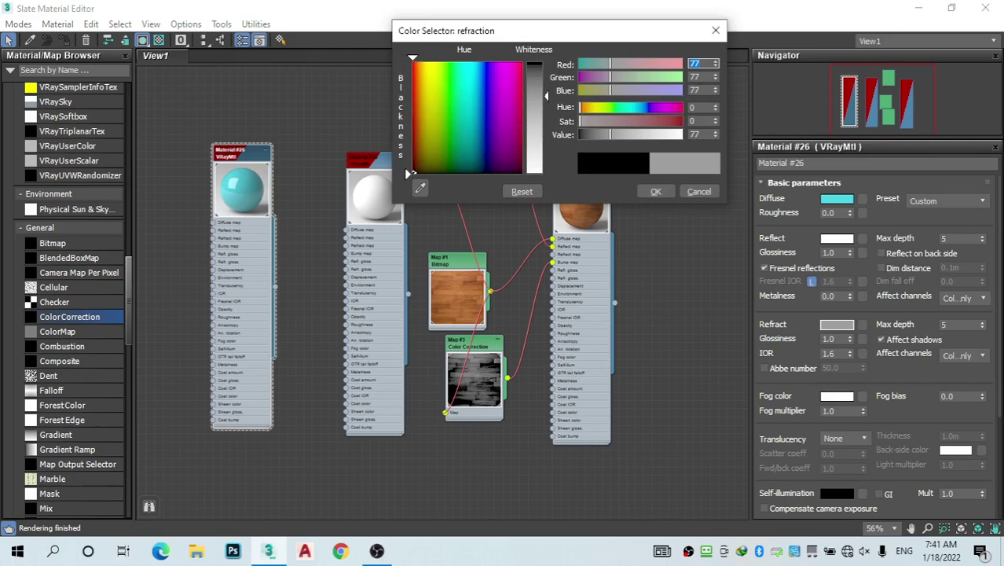
left_click(540, 134)
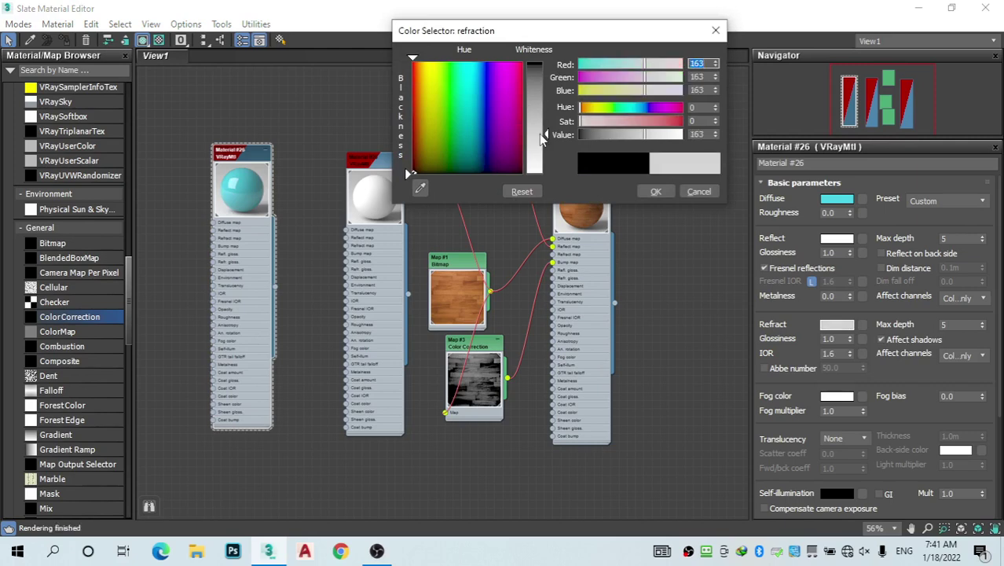
left_click(656, 191)
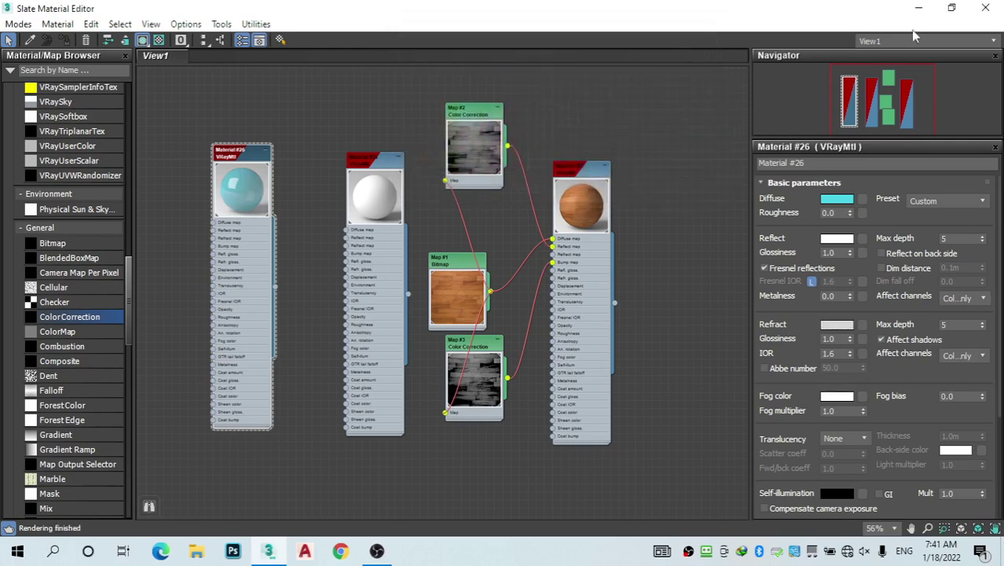
left_click(986, 8)
Render a test image to check the semi-transparent cones, then close the frame buffer and the V-Ray messages
left_click(989, 45)
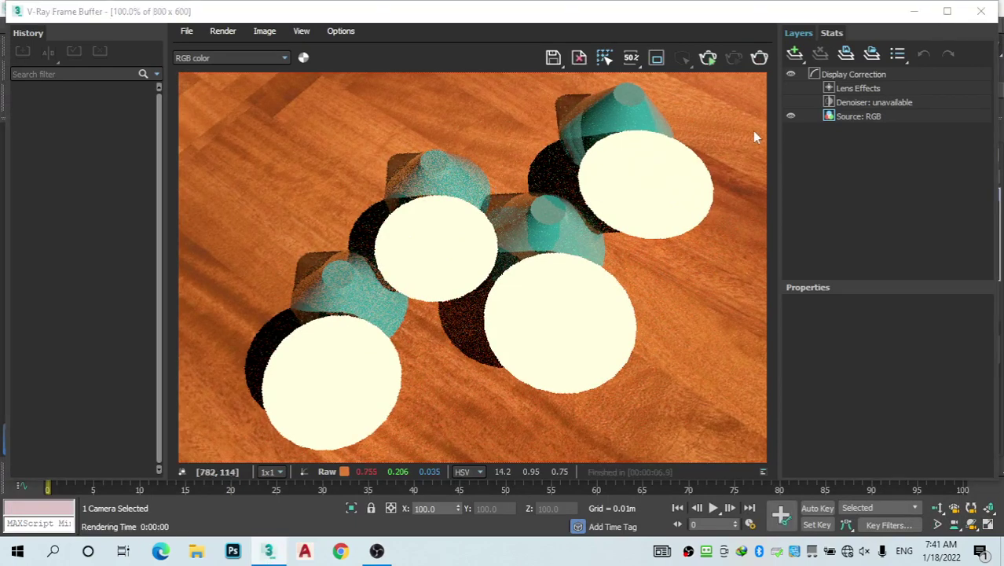
left_click(981, 11)
left_click(287, 89)
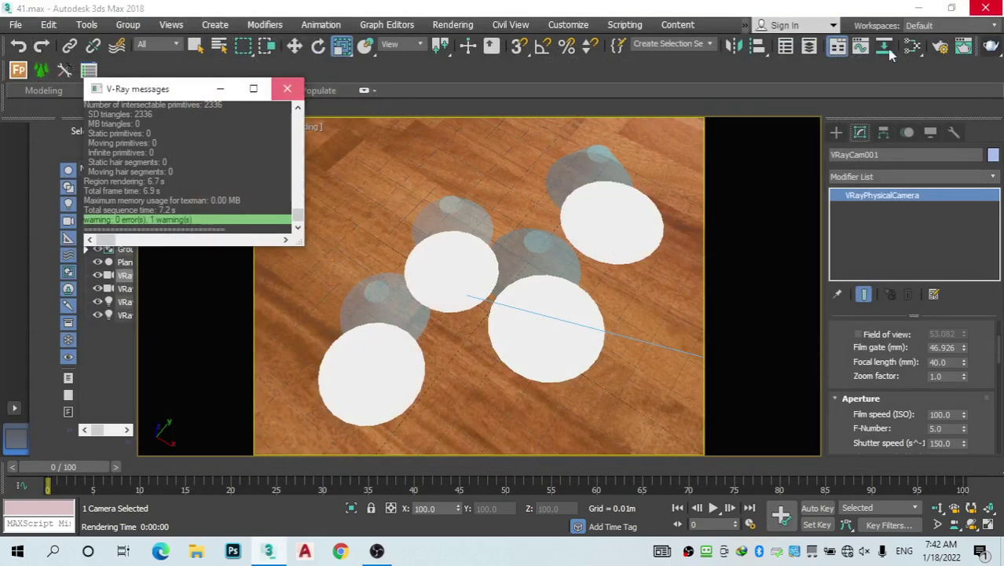
Darken the refraction colour of the turquoise Material #26 to value 52 and close the material editor
left_click(911, 48)
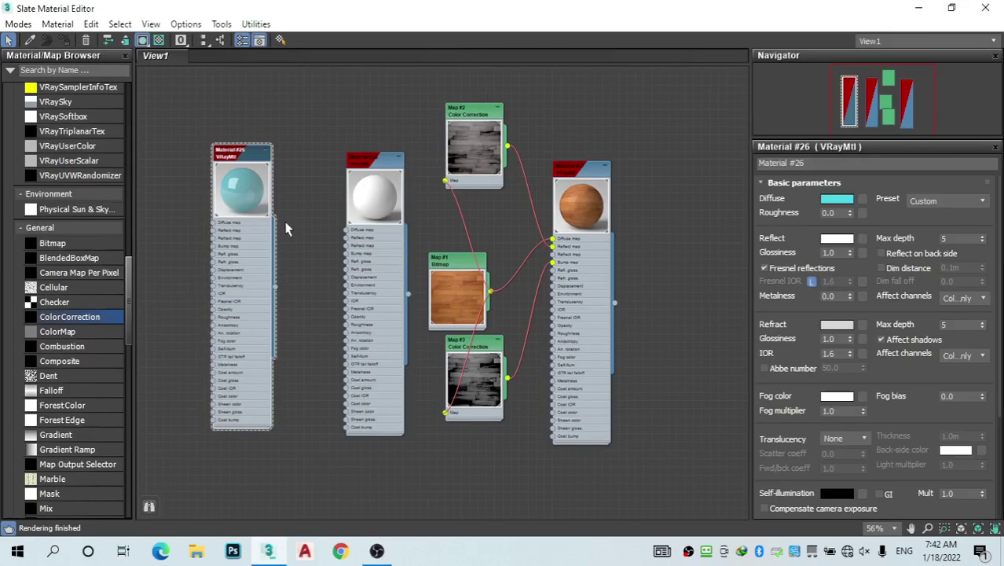
left_click(829, 327)
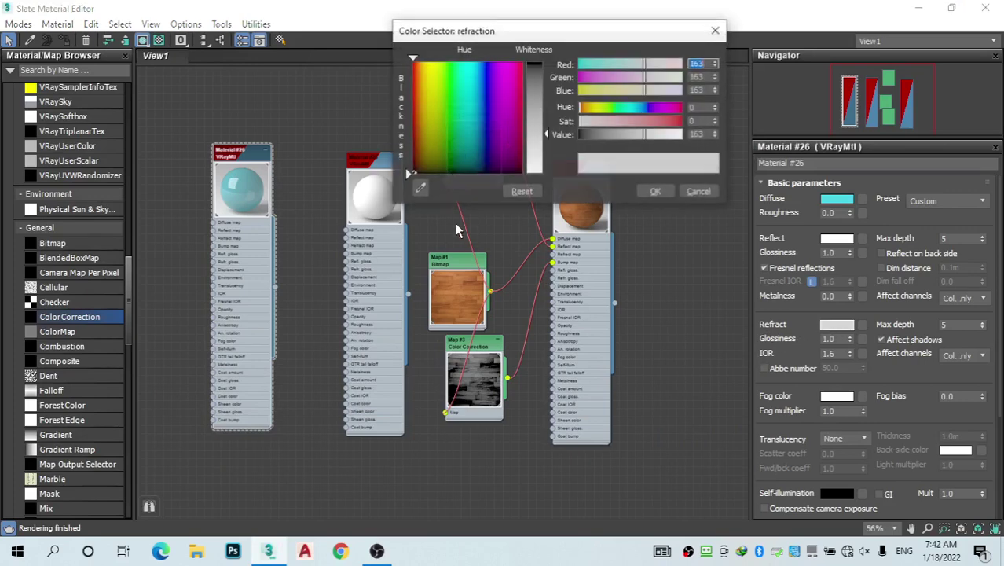
left_click(542, 102)
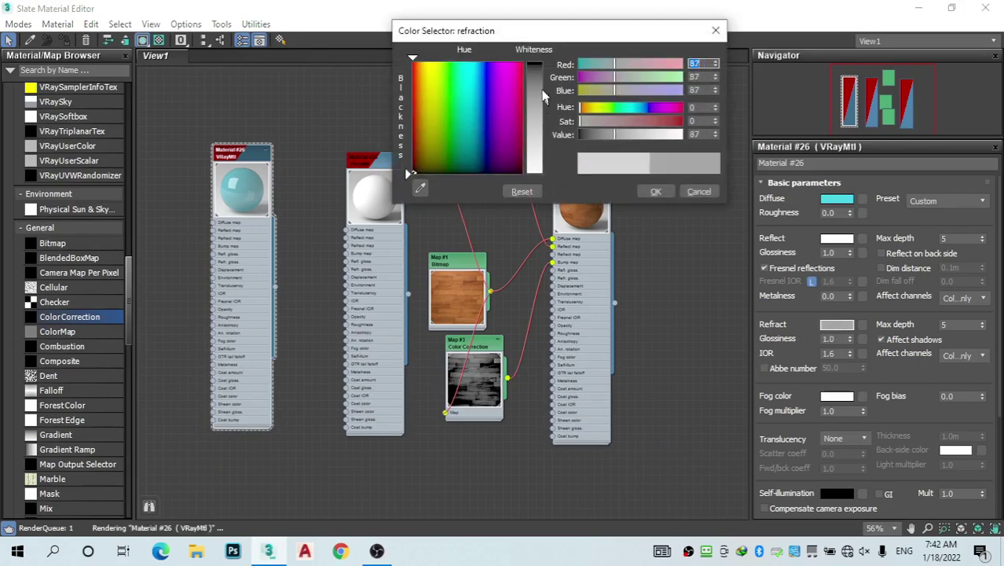
left_click(545, 85)
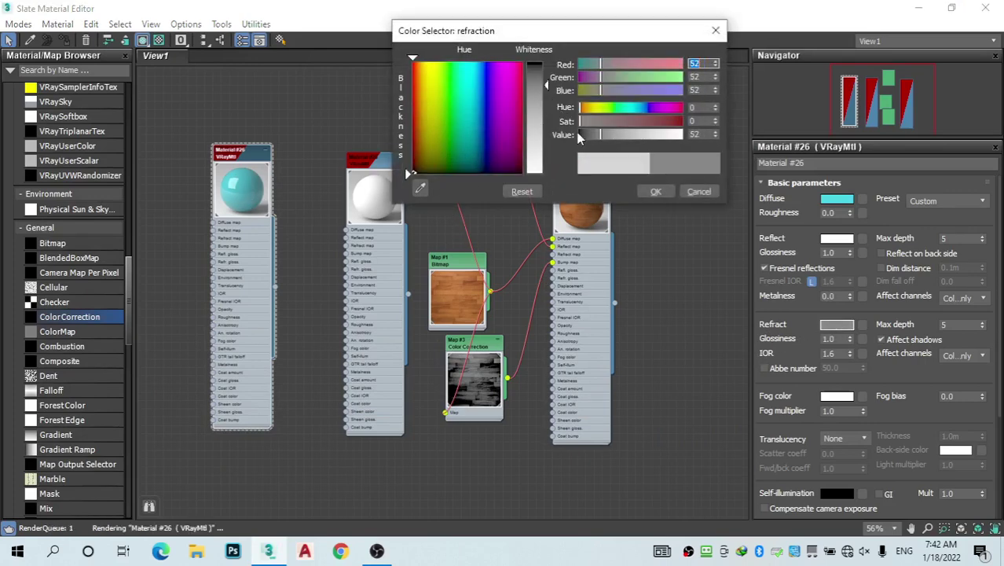
left_click(652, 191)
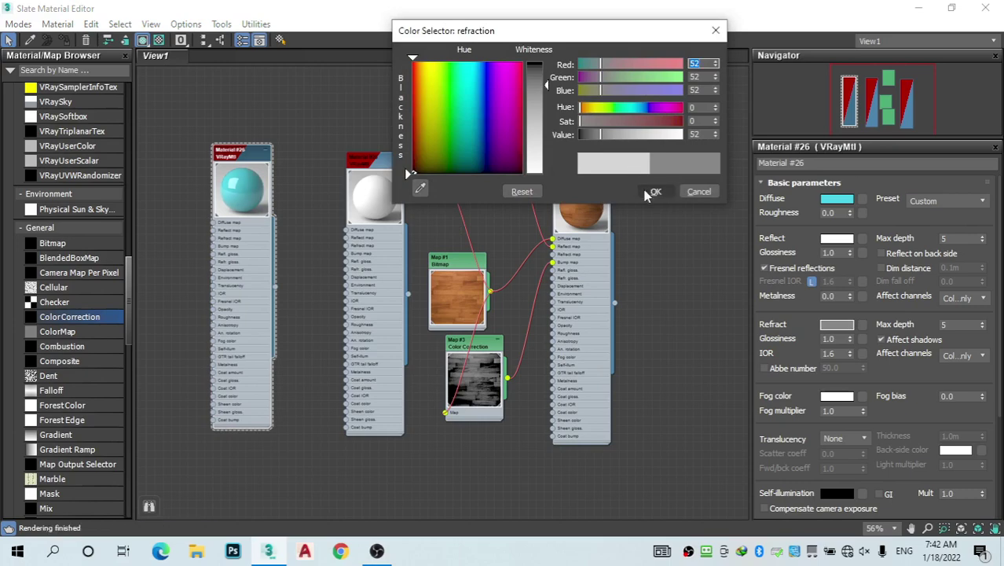
left_click(978, 14)
Render the camera view with the updated cone material and zoom out to see the whole image
left_click(992, 47)
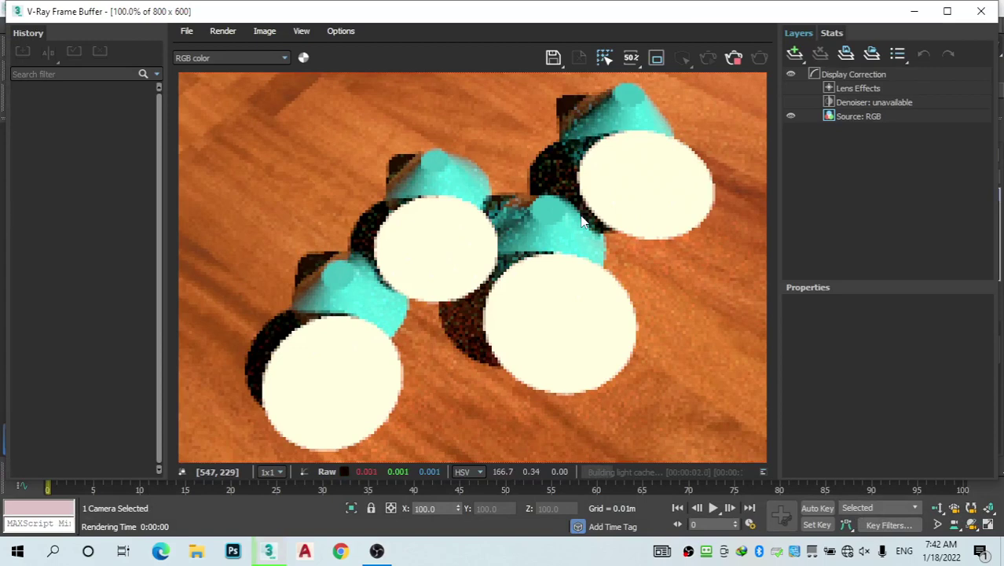
scroll(582, 223, "down", 2)
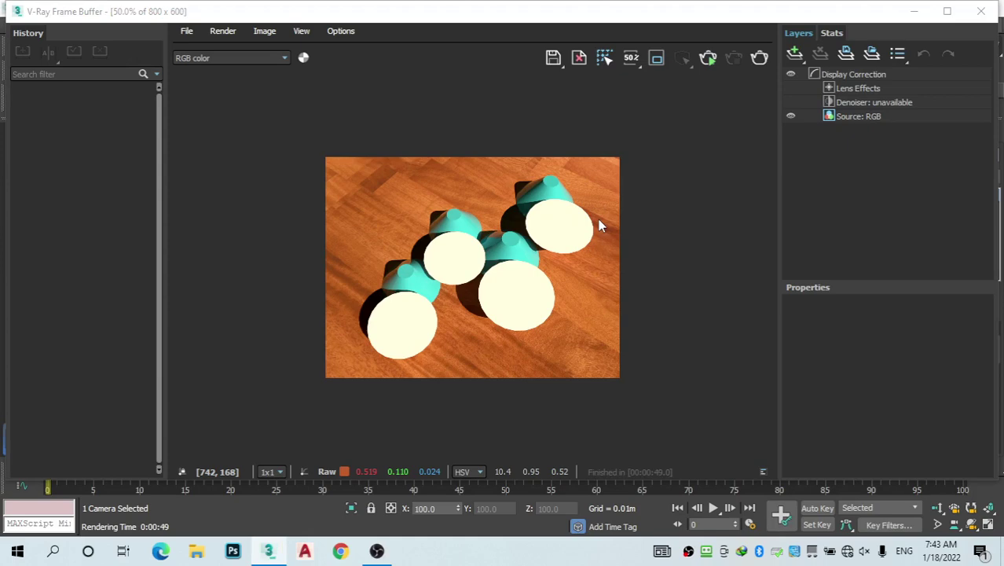
Save the rendered image as JPEG file 41 in the max folder with gamma override 2.5, then close the frame buffer and V-Ray messages
left_click(186, 30)
left_click(213, 51)
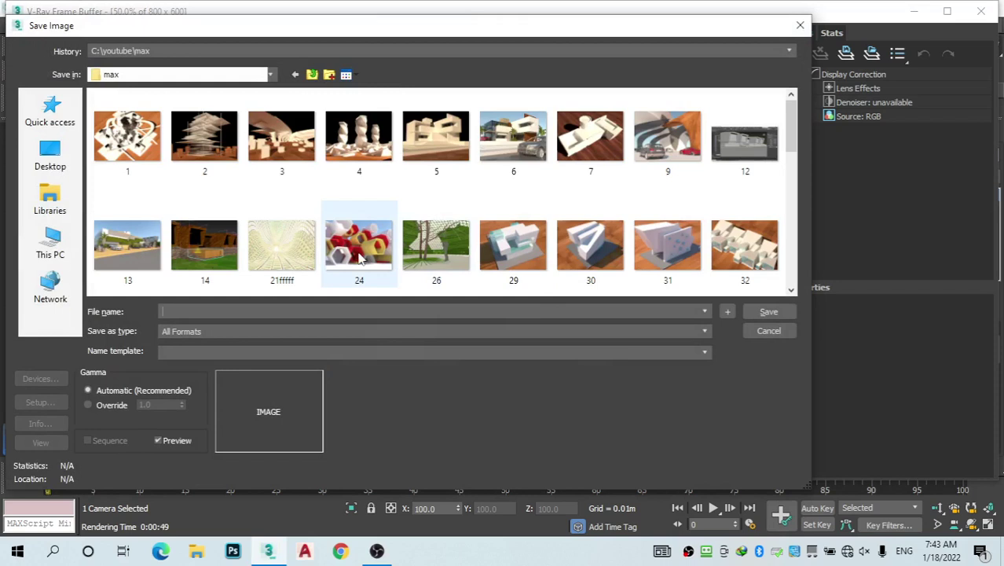
left_click(278, 330)
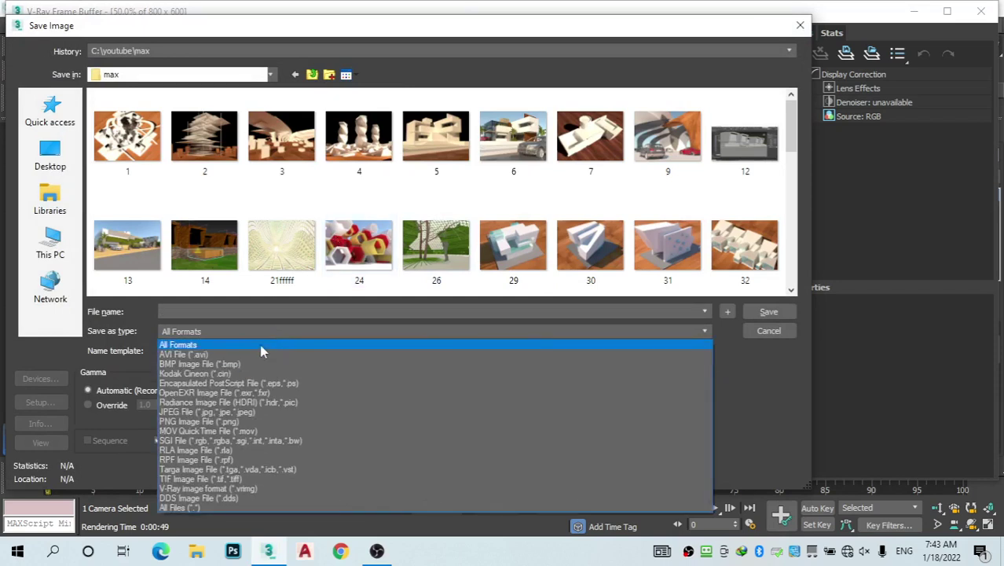
left_click(181, 410)
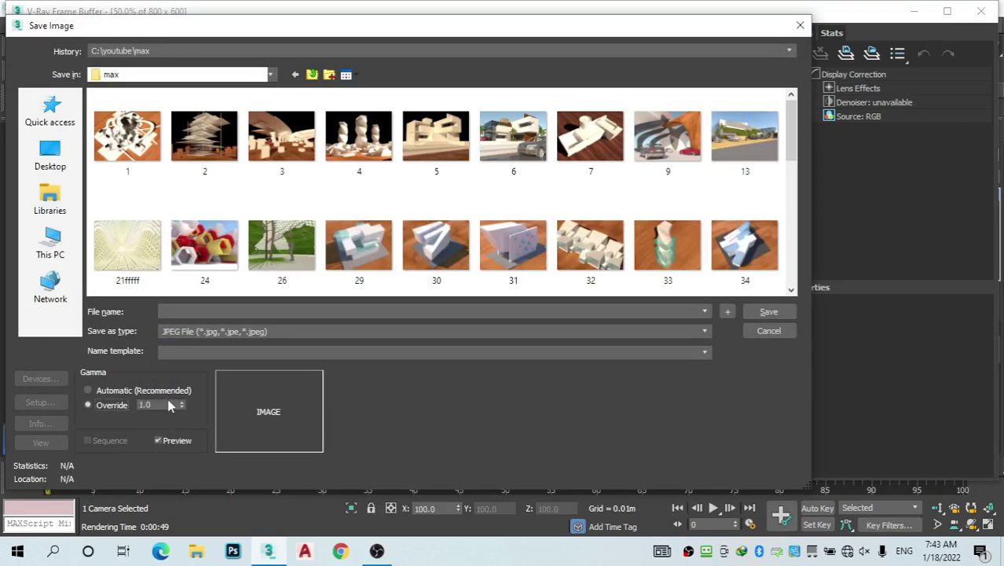
left_click(171, 404)
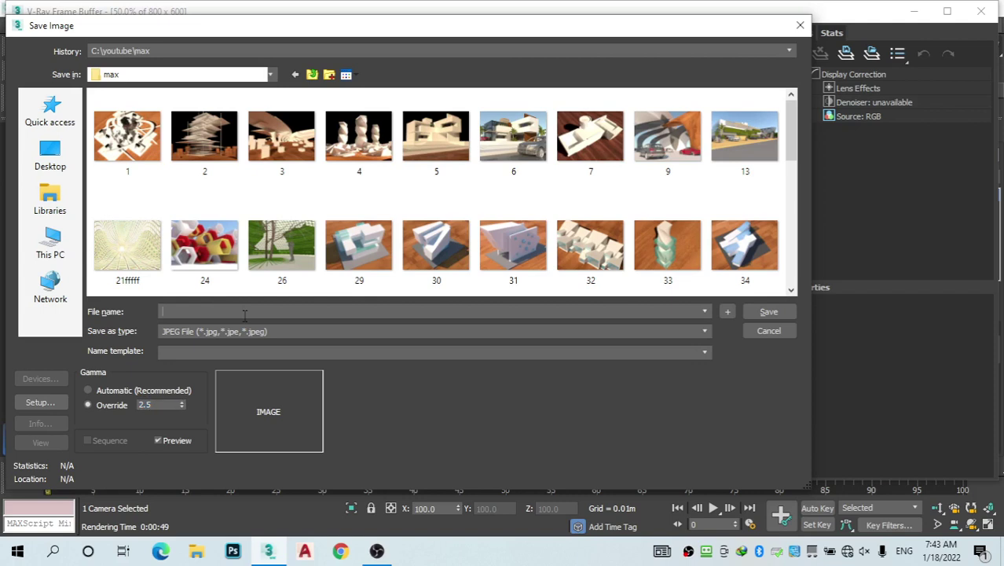
type("41")
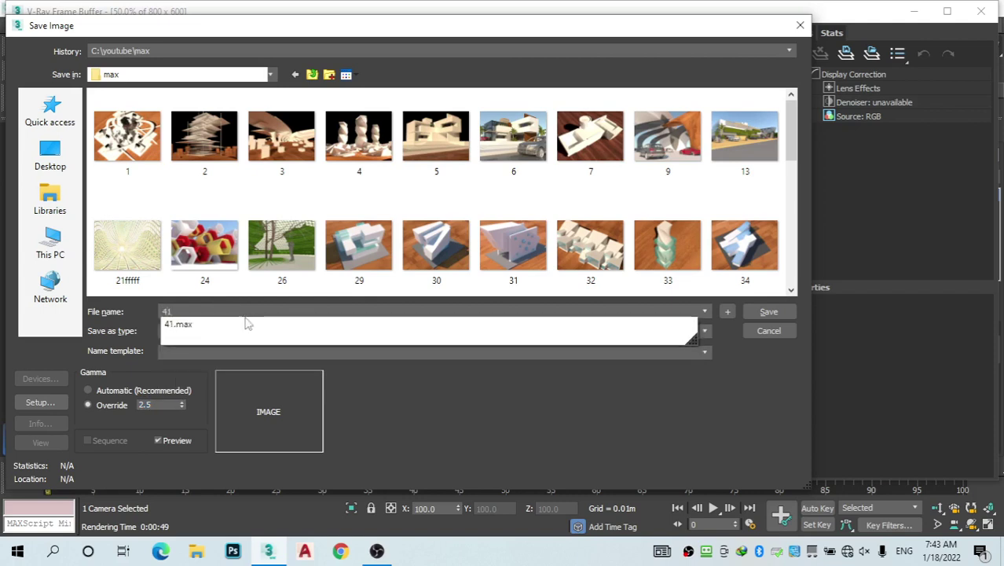
left_click(342, 408)
left_click(754, 314)
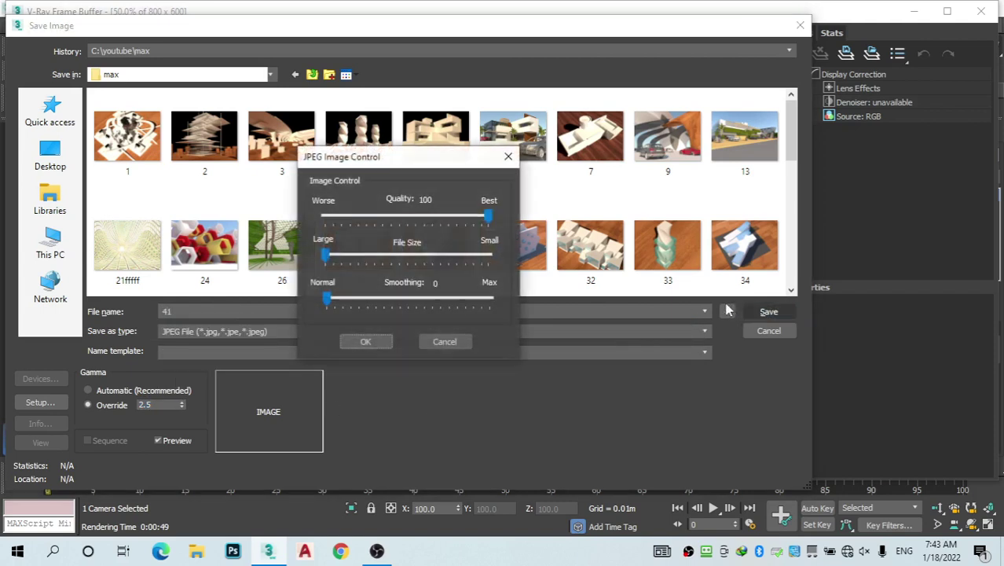
left_click(375, 342)
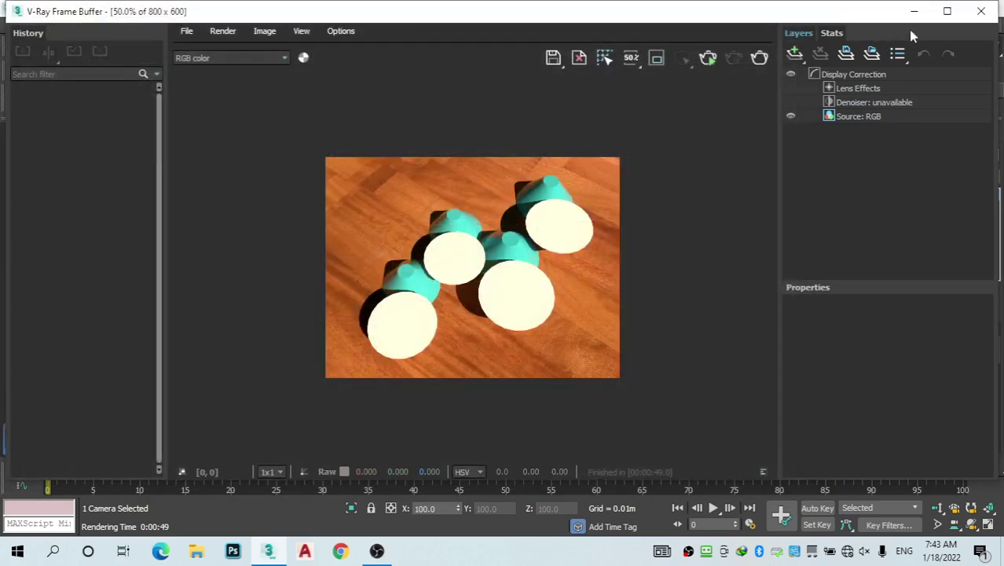
left_click(983, 11)
left_click(288, 89)
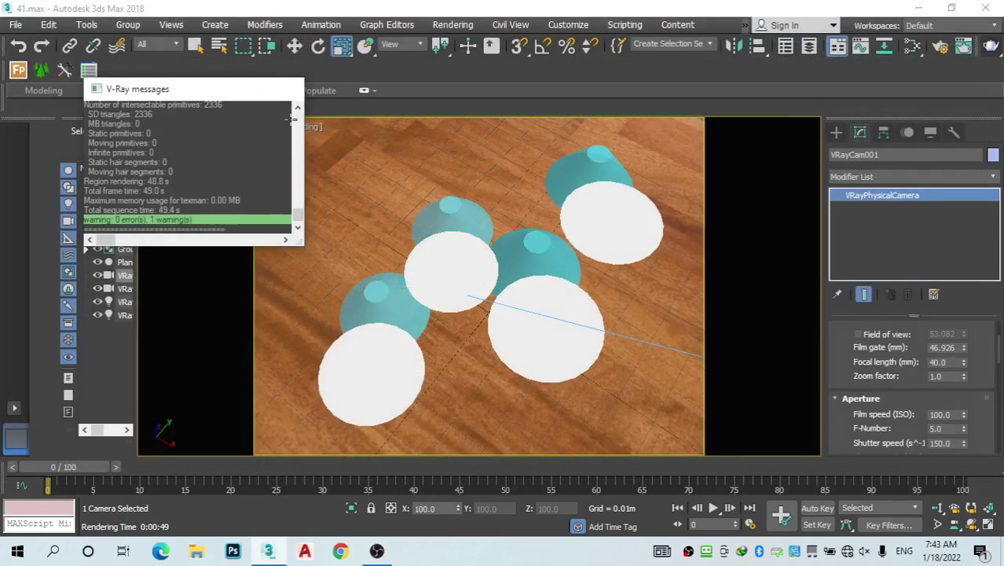